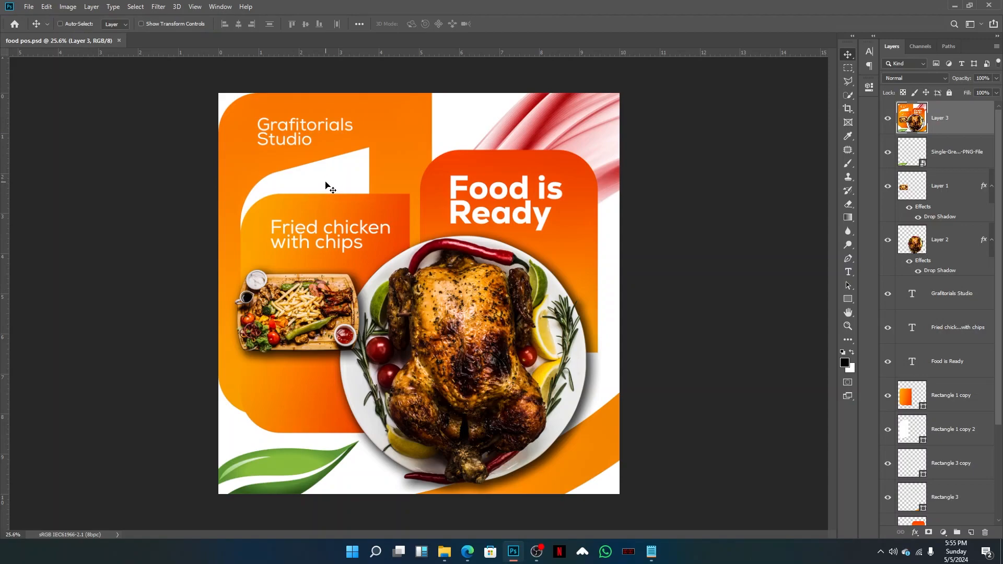
Create a new 10 by 10 inch document at 300 pixels/inch named food poster
click(29, 8)
click(34, 16)
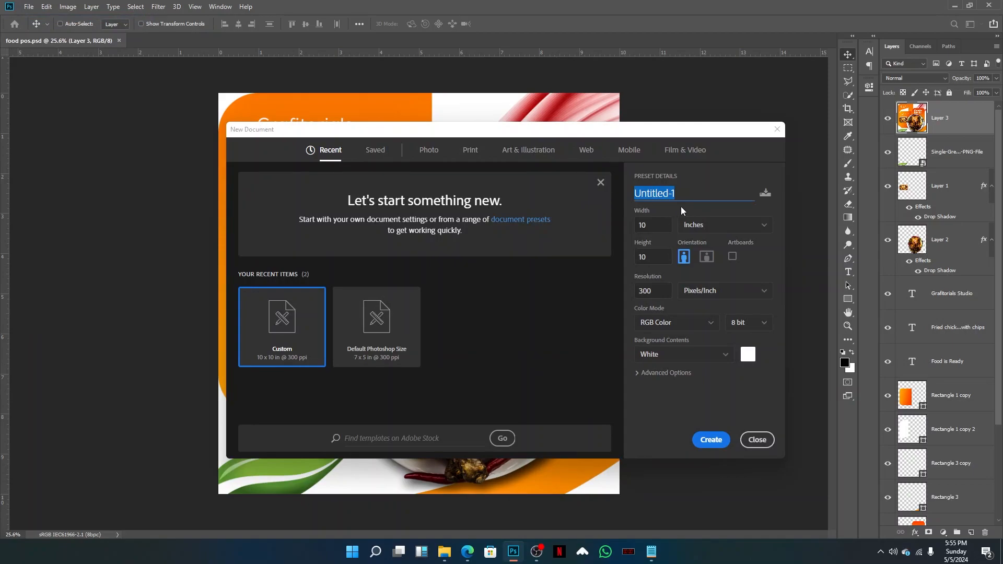
text(foo)
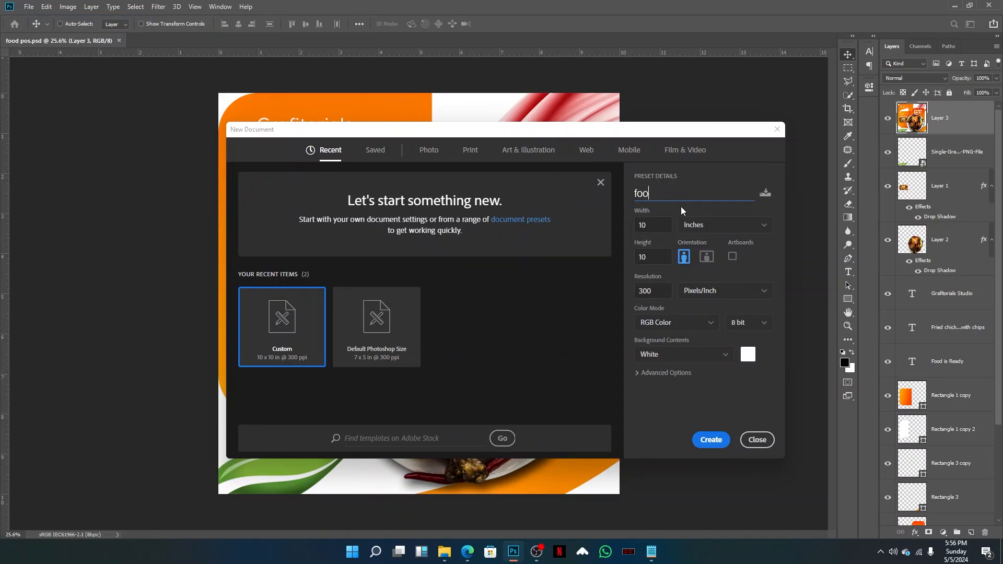
text(d poster)
click(706, 439)
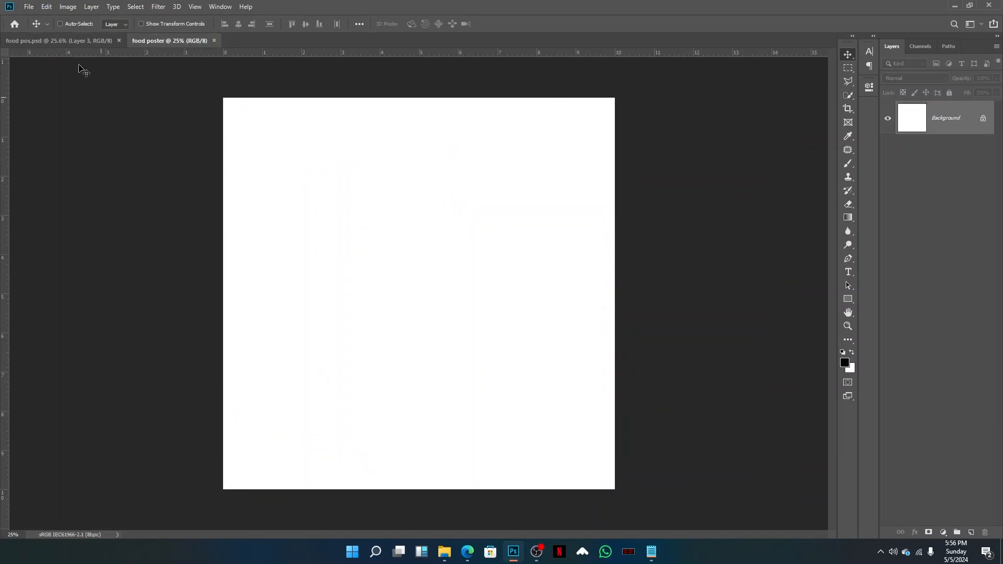
Embed the image 63 from the red-background-curve folder in Downloads and flip it horizontally
click(29, 5)
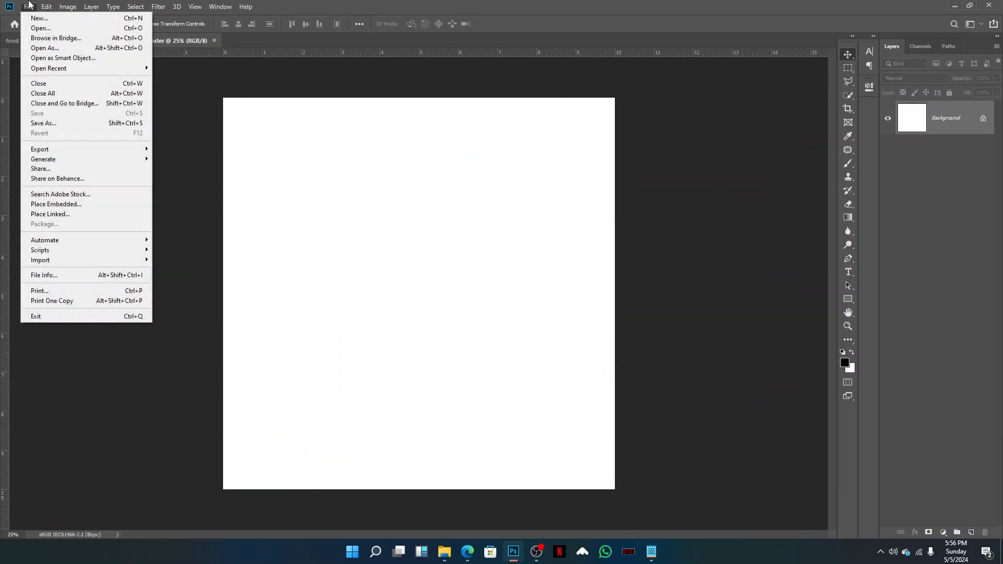
click(51, 204)
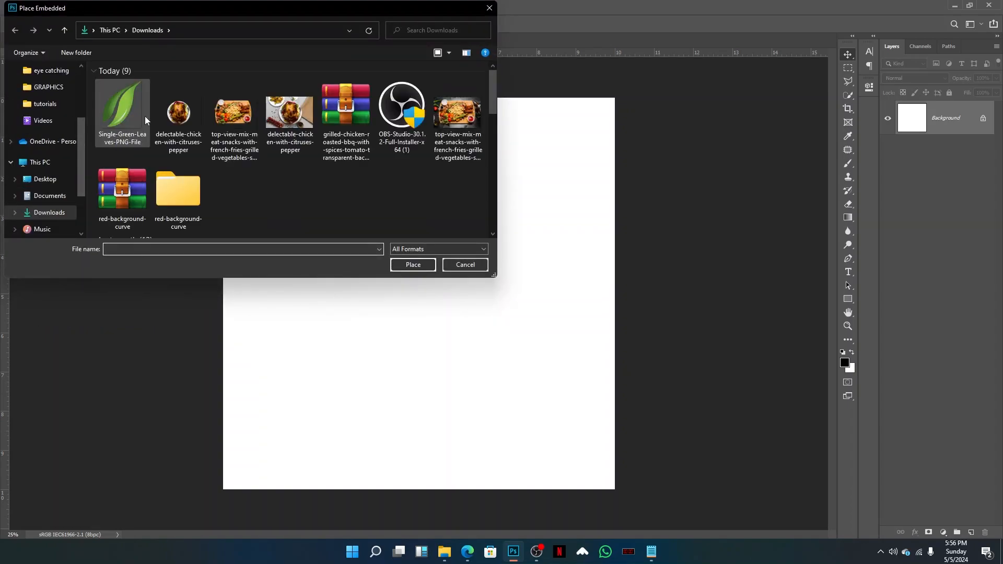
double_click(180, 183)
click(171, 123)
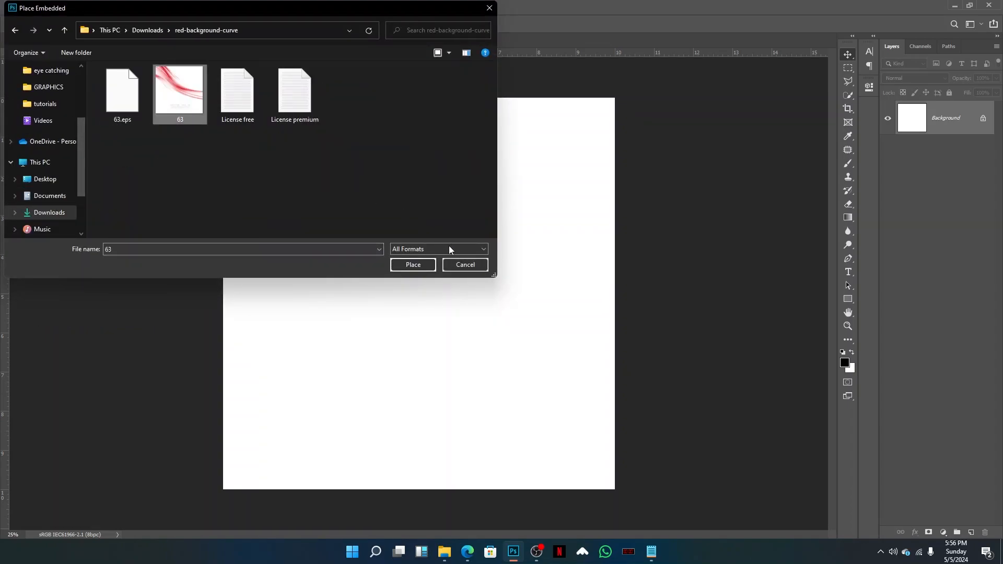
click(422, 264)
right_click(472, 282)
click(510, 399)
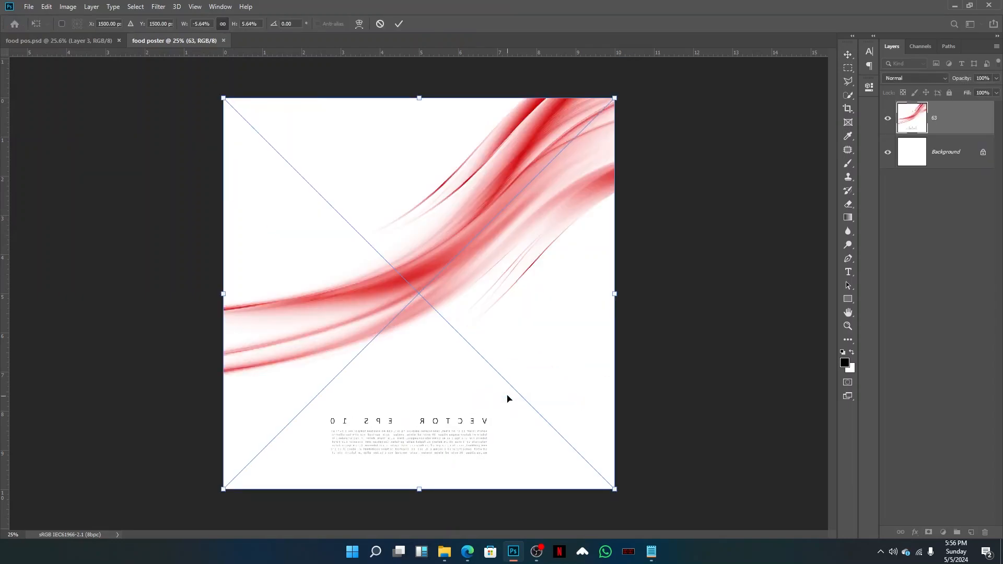
key(Return)
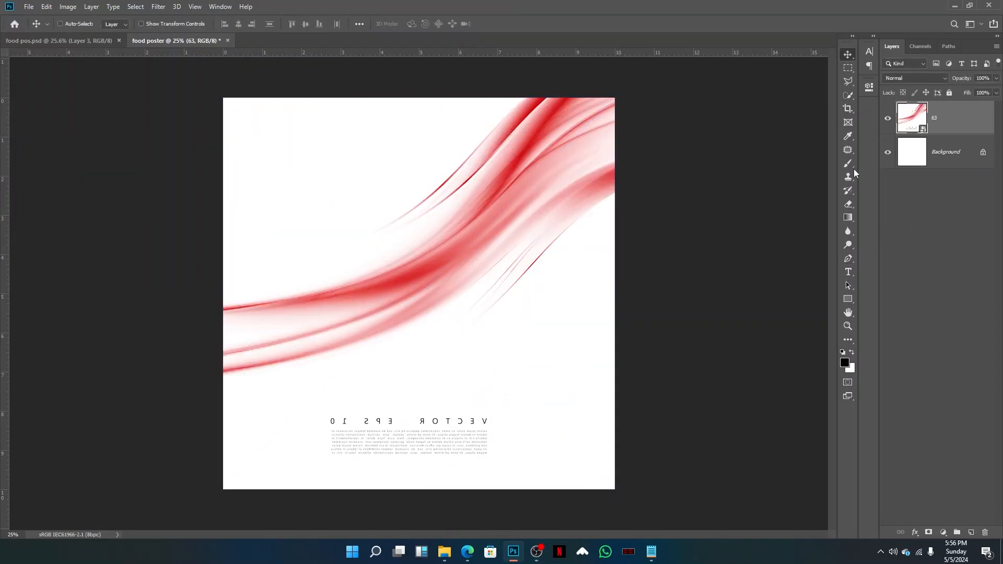
Rasterize the placed curve image and remove the mirrored text near its bottom with the Patch tool
click(851, 153)
click(887, 167)
right_click(859, 155)
click(889, 172)
mouse_move(505, 434)
mouse_down()
mouse_move(399, 486)
mouse_move(309, 410)
mouse_move(486, 395)
mouse_move(499, 378)
mouse_up()
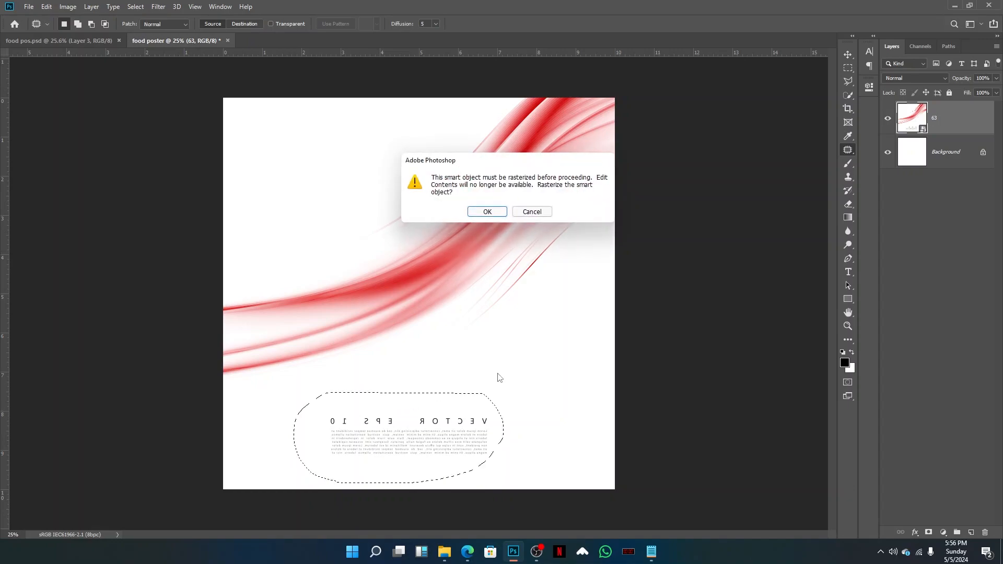
click(487, 212)
mouse_move(441, 454)
mouse_down()
mouse_move(468, 414)
mouse_move(570, 359)
mouse_up()
mouse_move(513, 399)
mouse_down()
mouse_move(434, 441)
mouse_move(441, 424)
mouse_up()
drag(479, 448, 535, 356)
key(ctrl+d)
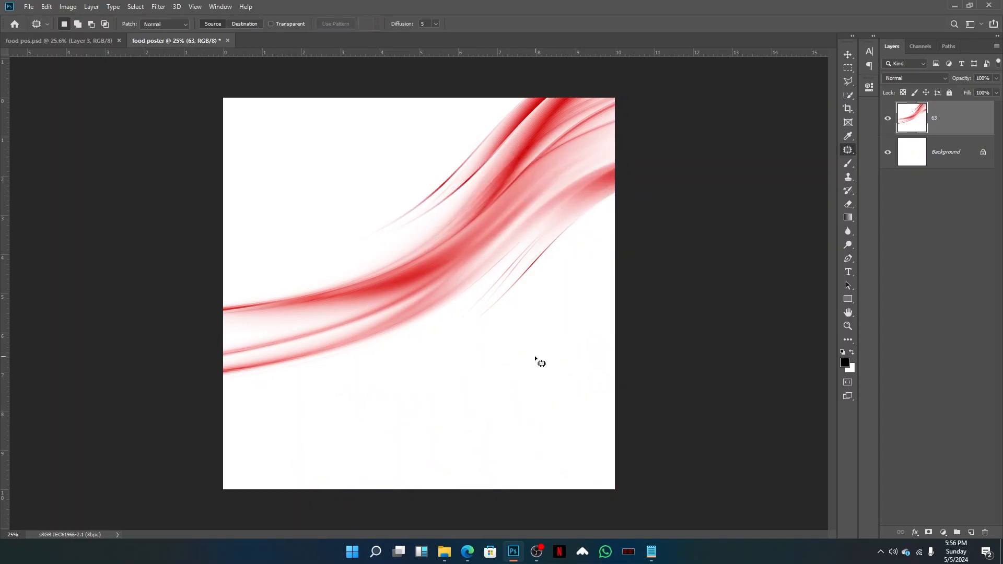
key(v)
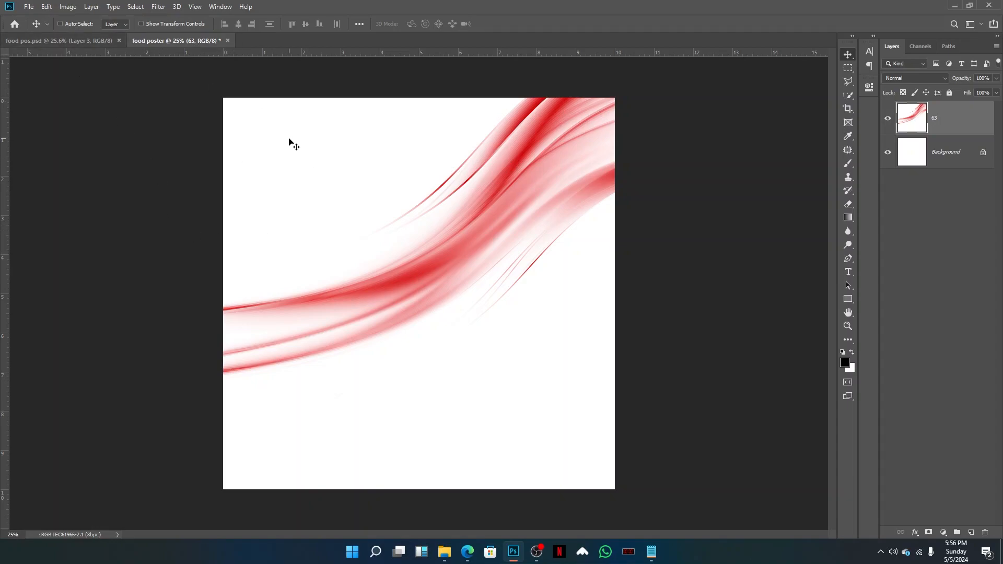
Embed the Single-Green-Leaves-PNG-File image from Downloads into the food poster document and flip it horizontally
click(45, 42)
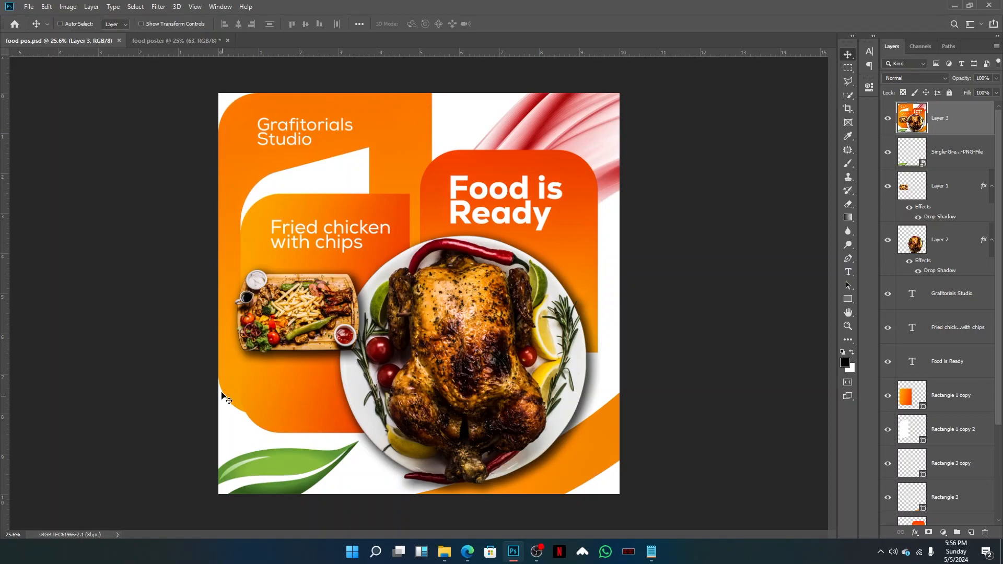
click(164, 41)
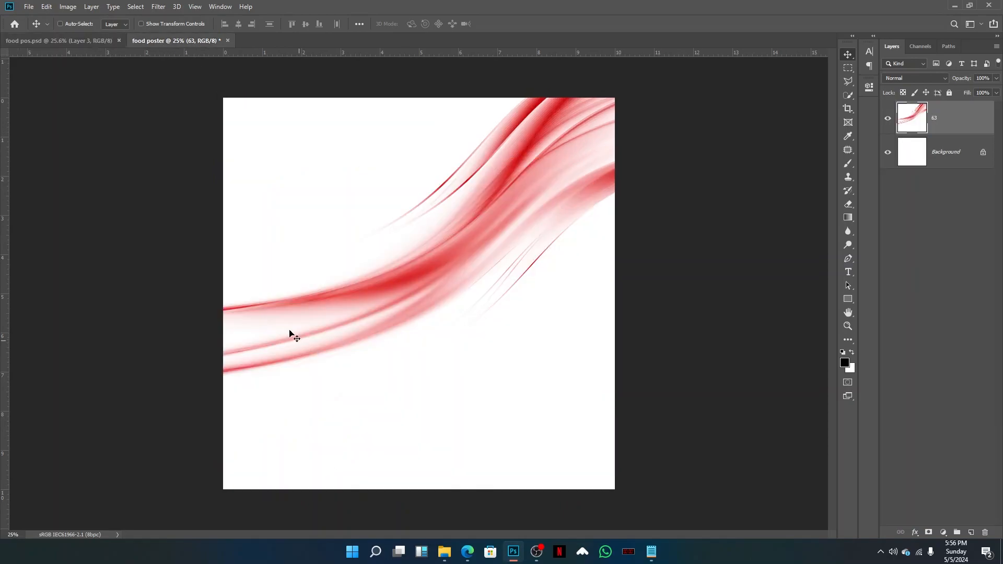
click(27, 7)
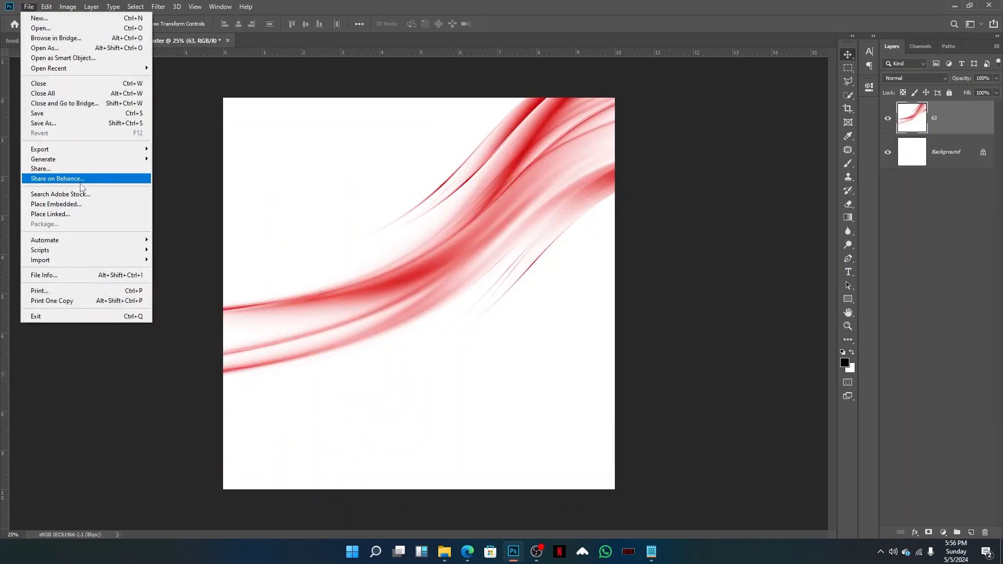
click(56, 204)
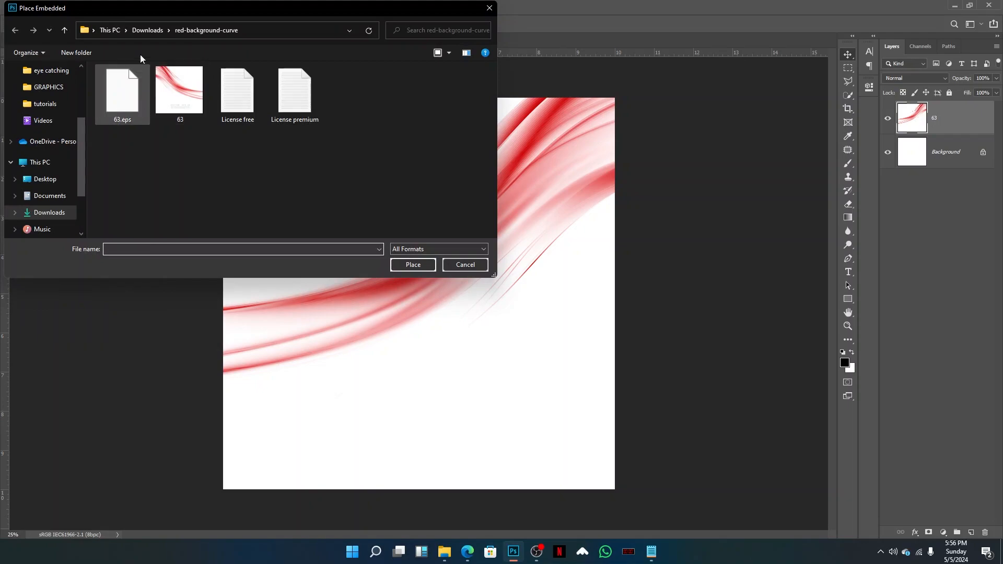
click(147, 31)
click(125, 118)
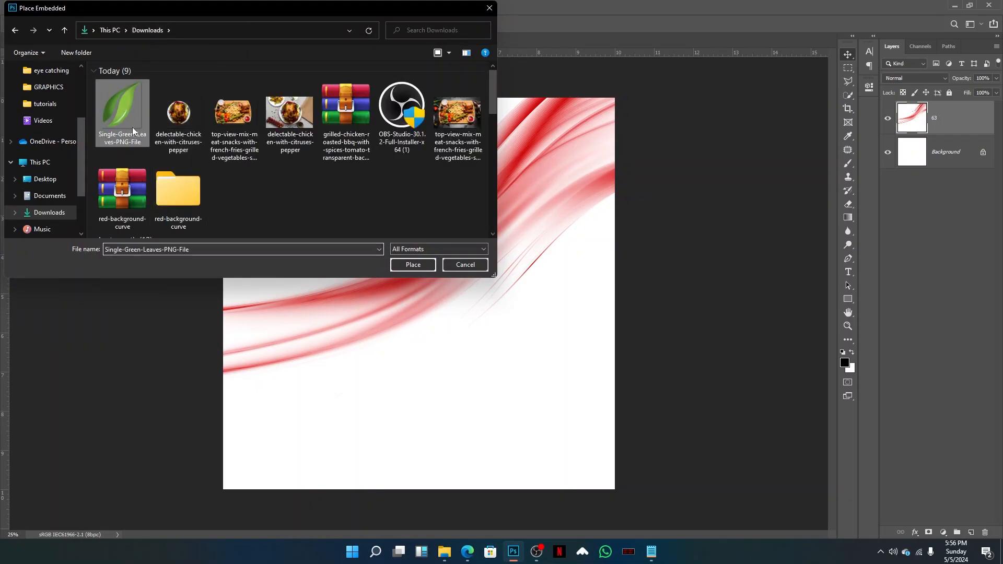
click(413, 264)
right_click(392, 382)
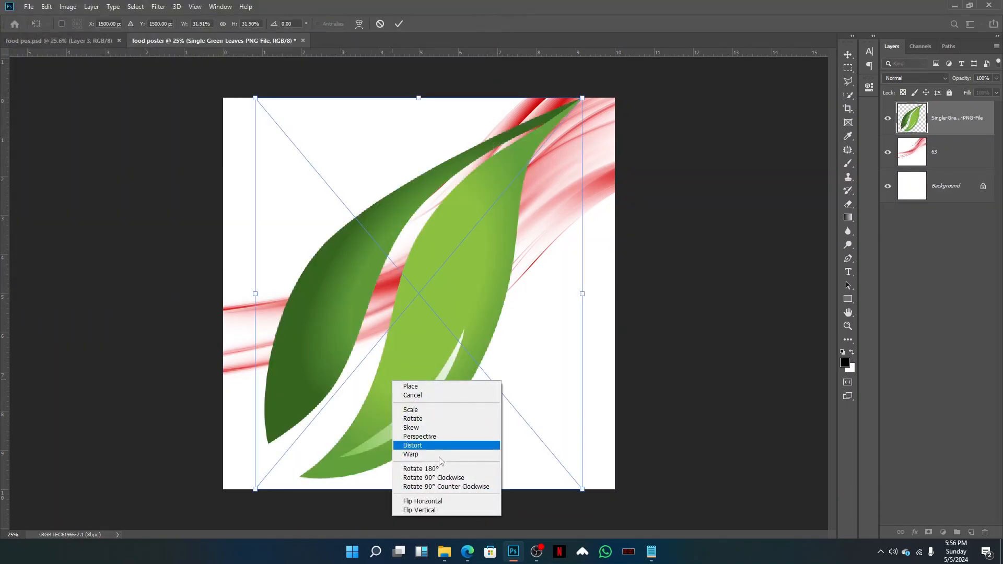
click(424, 501)
Shrink and rotate the leaf so it lies nearly horizontal, and position it in the canvas's lower-left corner
drag(606, 500, 201, 416)
drag(449, 129, 479, 227)
drag(653, 239, 403, 340)
drag(362, 395, 349, 447)
drag(390, 386, 385, 430)
mouse_move(316, 445)
mouse_down()
mouse_move(329, 444)
mouse_move(319, 455)
mouse_up()
key(Return)
Save the document to the Desktop as food poster in Photoshop format
key(ctrl+s)
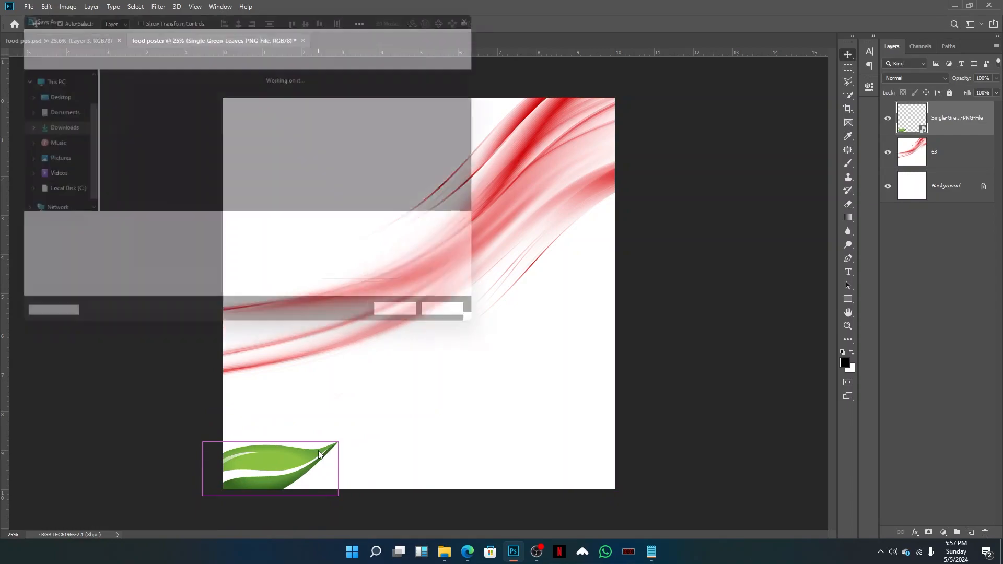
scroll(65, 209, up, 3)
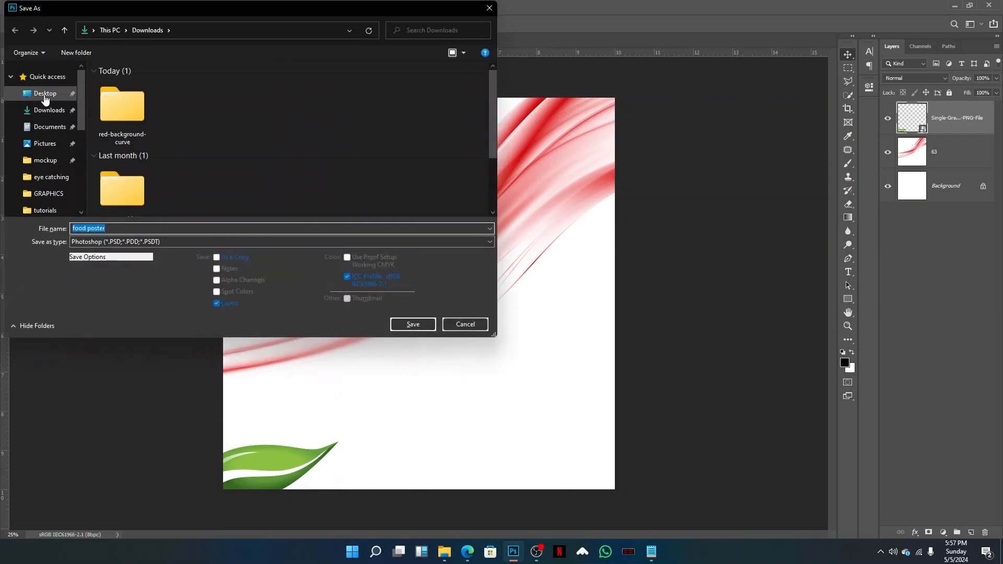
click(45, 94)
click(412, 325)
click(517, 276)
click(613, 157)
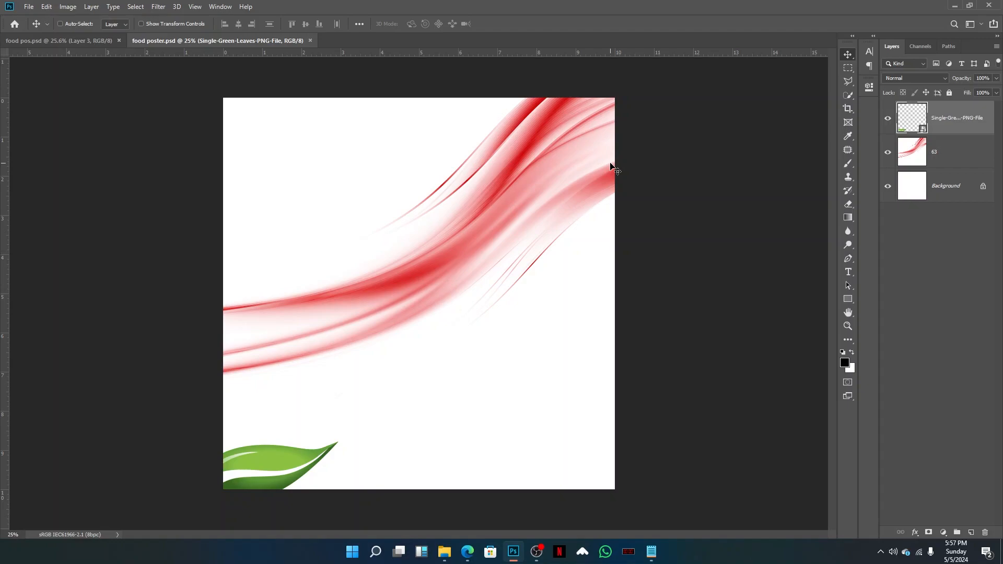
Draw a black rectangle about 1304 by 2316 px on the canvas's left half and round only its upper-left corner to about 387 px
click(849, 300)
drag(244, 121, 413, 421)
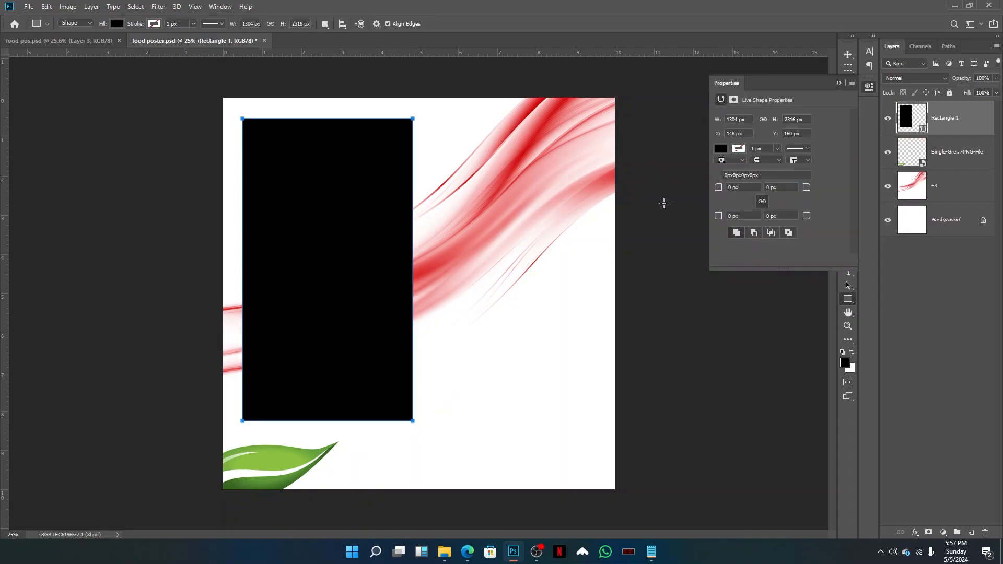
drag(719, 188, 636, 201)
drag(715, 188, 917, 184)
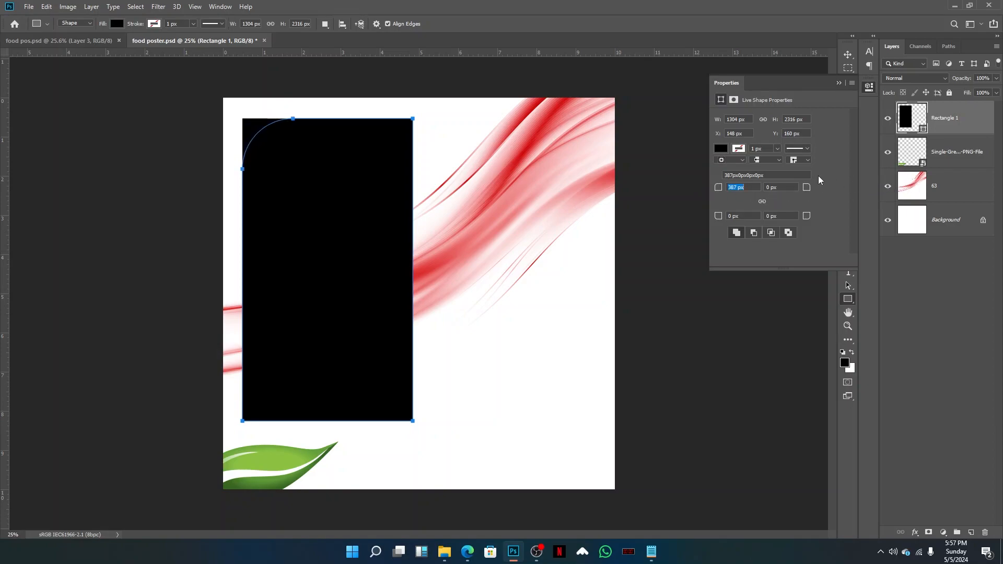
Set the corner radius of the rectangle's upper-left and lower-left corners to 300 px
click(735, 187)
double_click(736, 186)
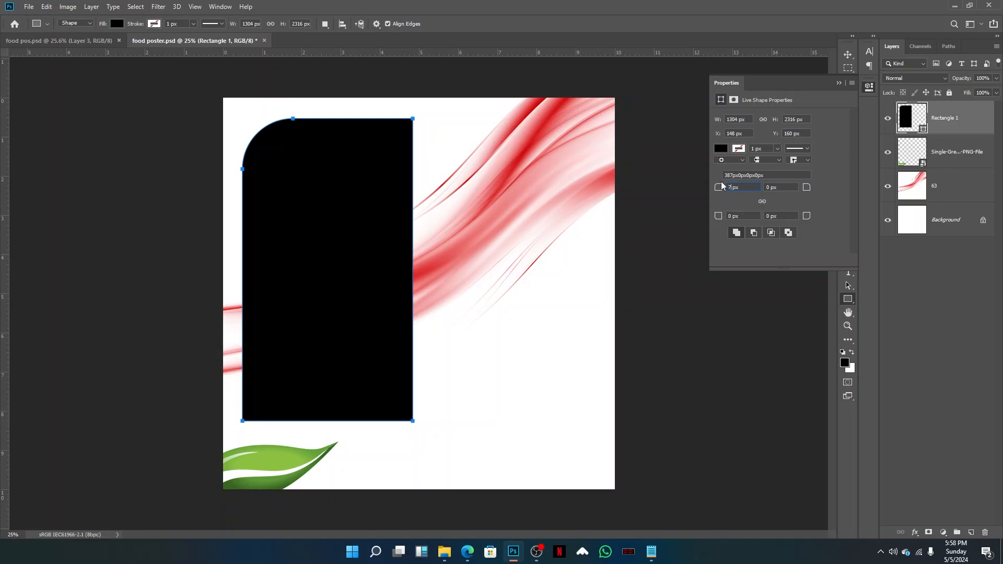
text(300)
key(Return)
double_click(732, 215)
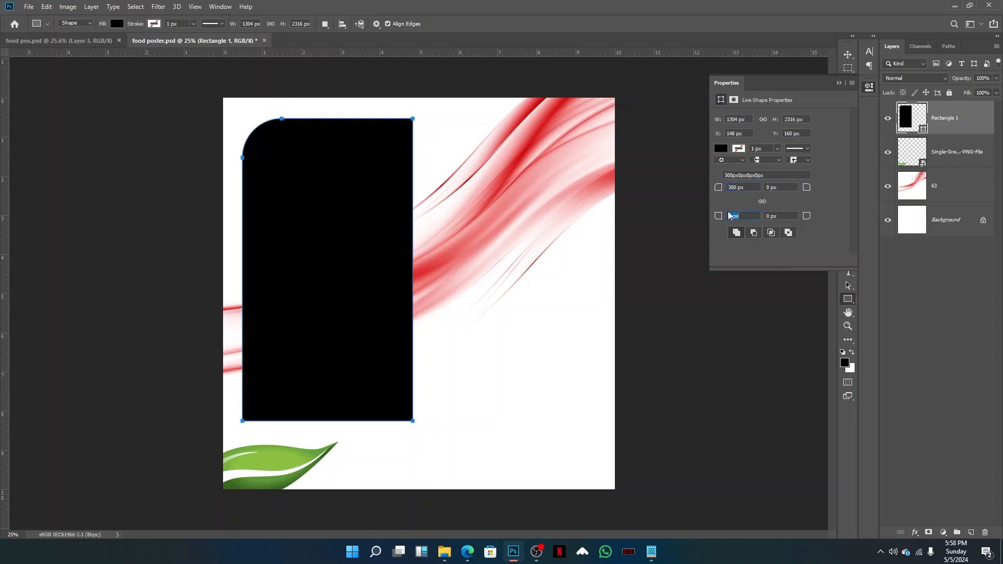
text(300)
key(Return)
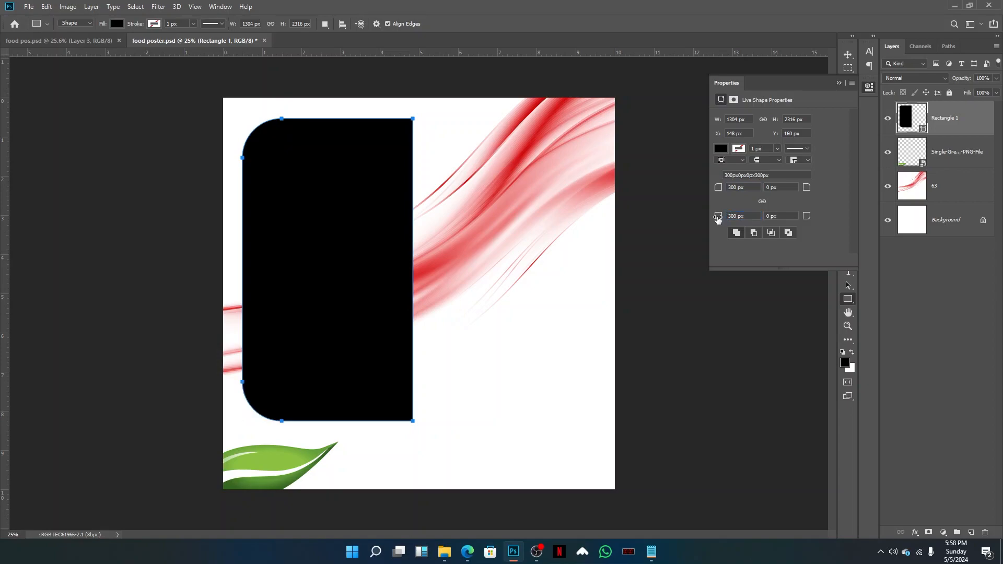
click(838, 83)
click(848, 54)
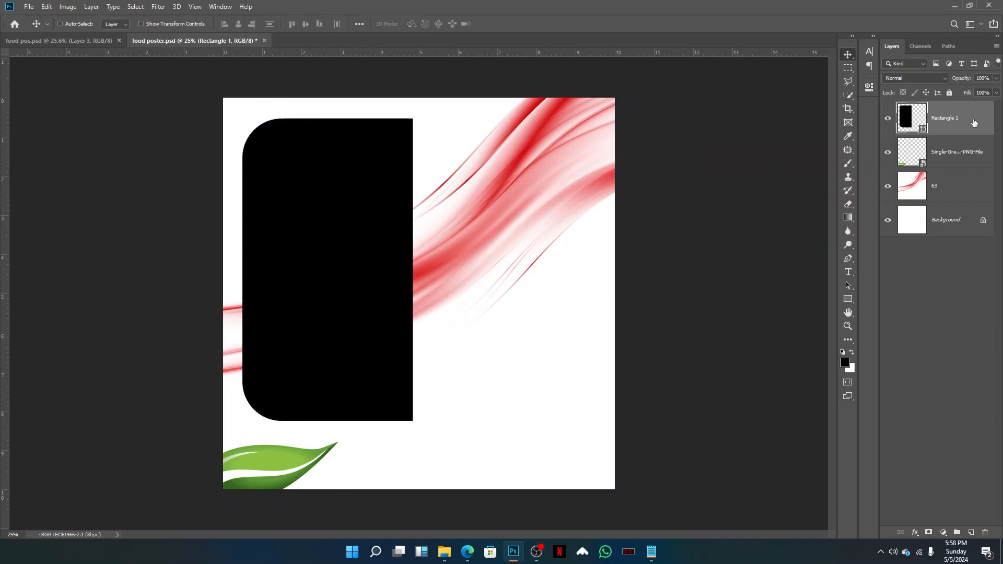
Add a gradient overlay to the rectangle and choose the Violet, Orange preset for it
double_click(924, 130)
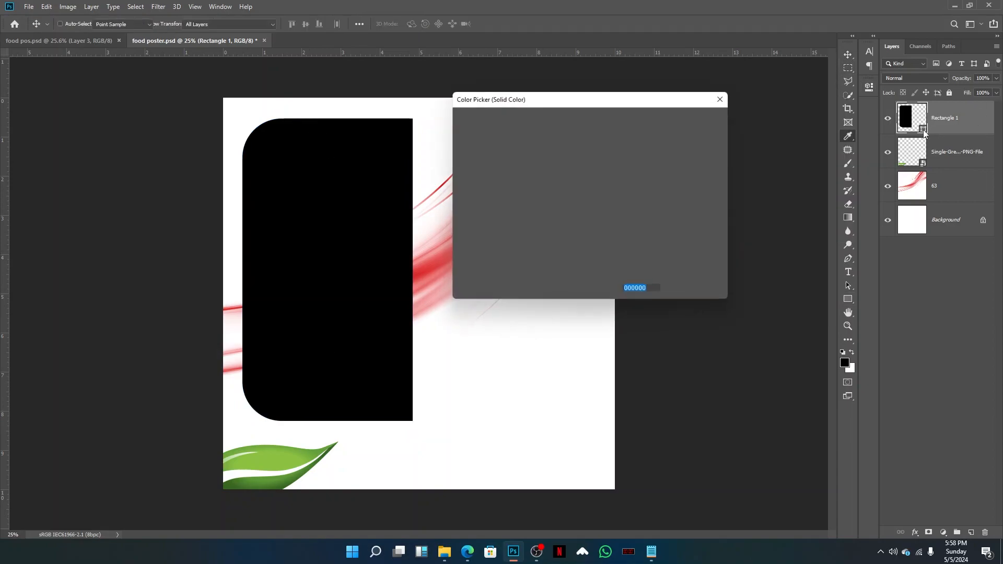
click(685, 139)
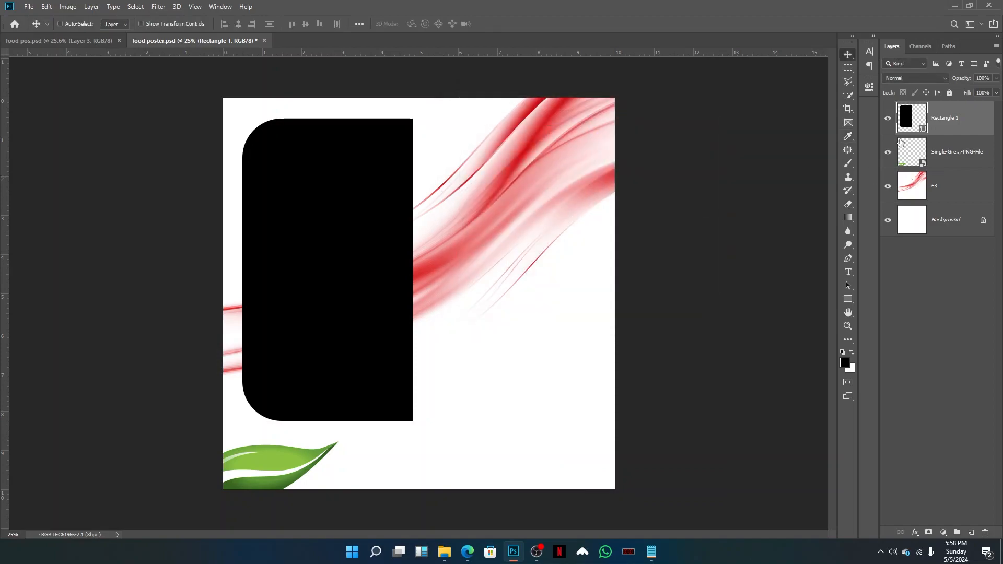
double_click(950, 127)
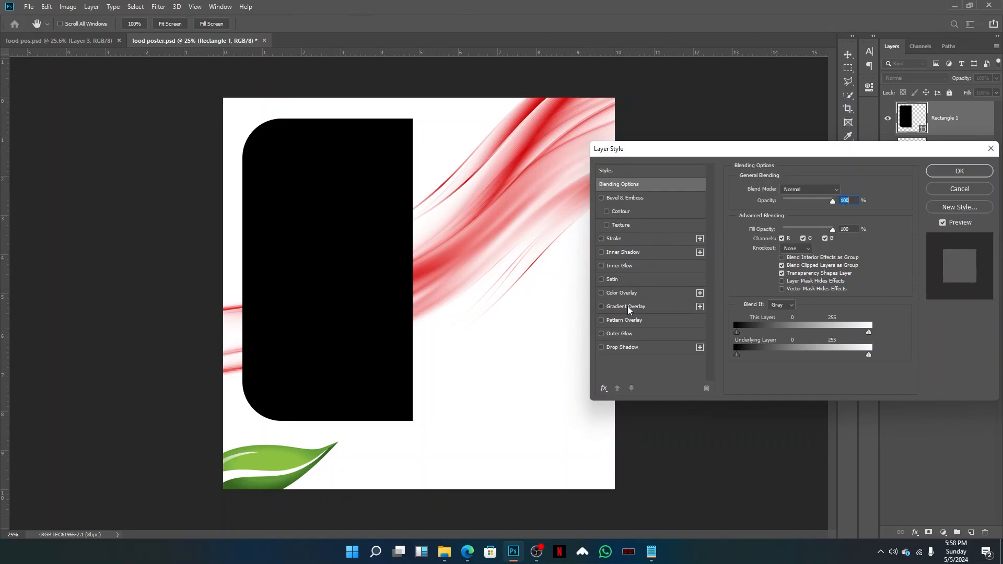
click(629, 308)
click(789, 214)
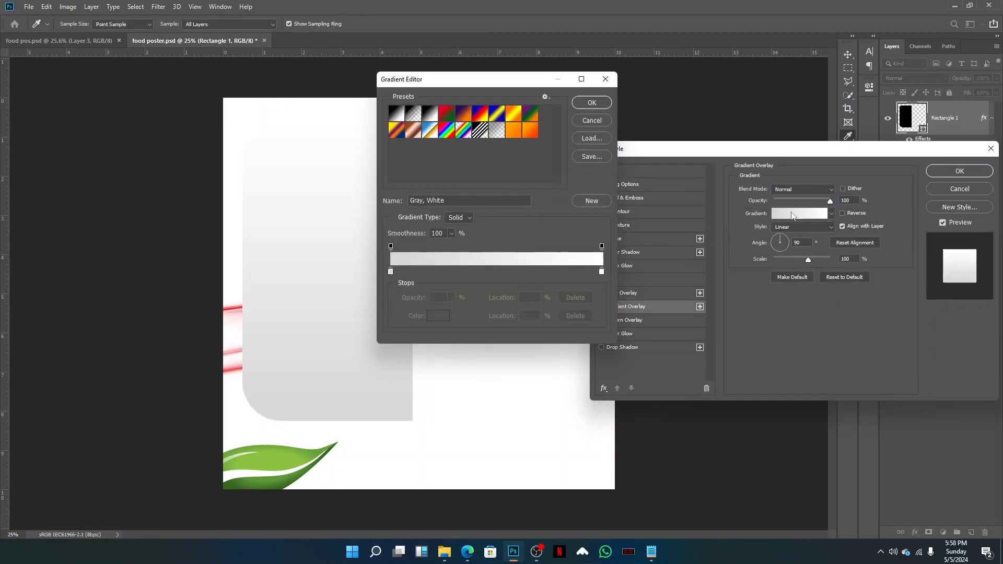
drag(521, 81, 723, 96)
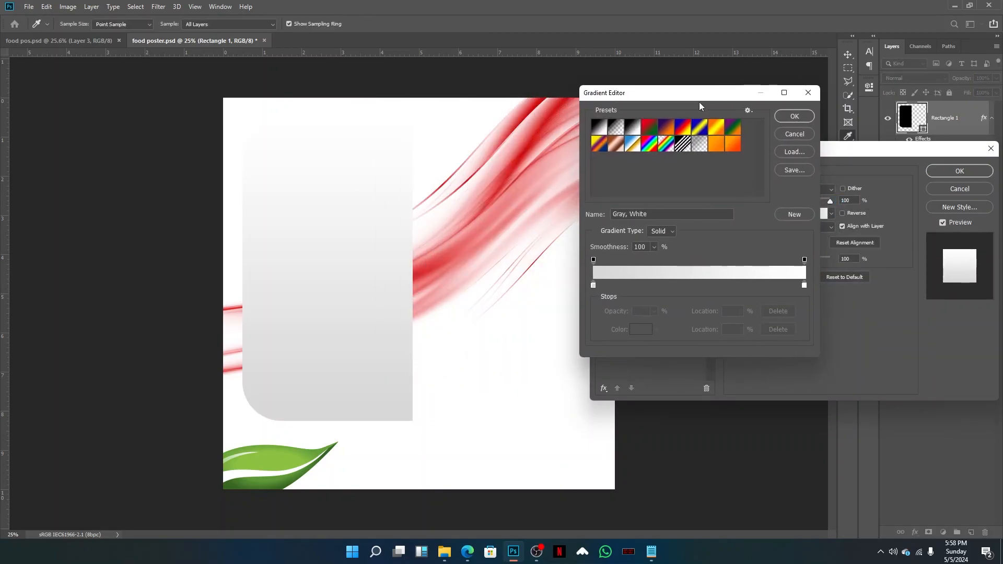
click(720, 143)
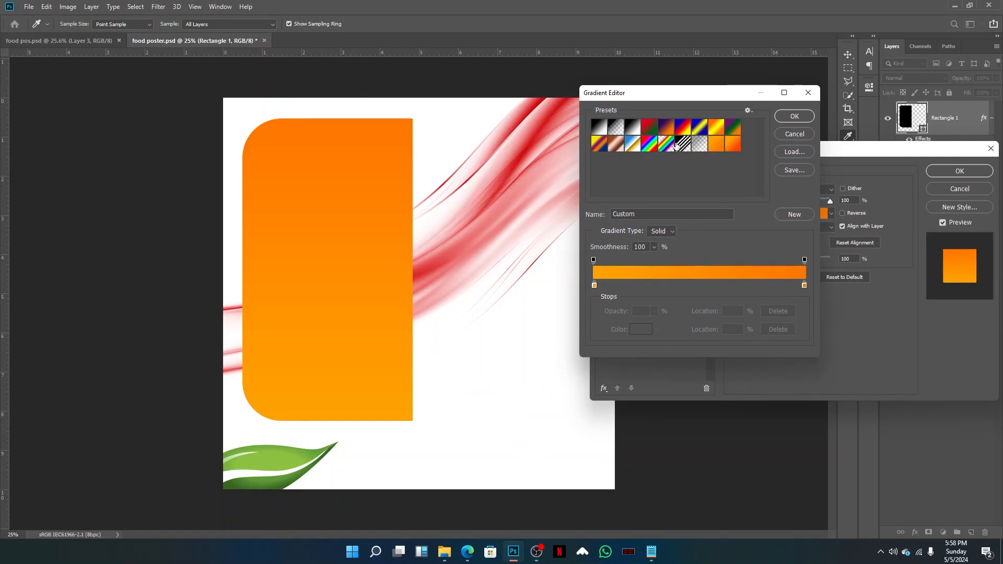
click(667, 127)
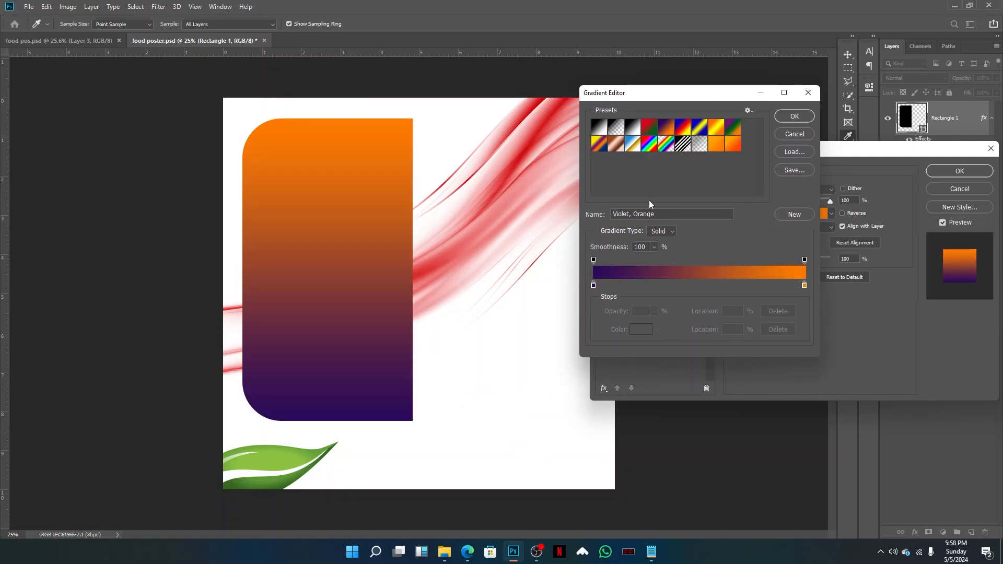
Recolour the violet start stop of the rectangle's overlay gradient to orange ff7e00
click(594, 286)
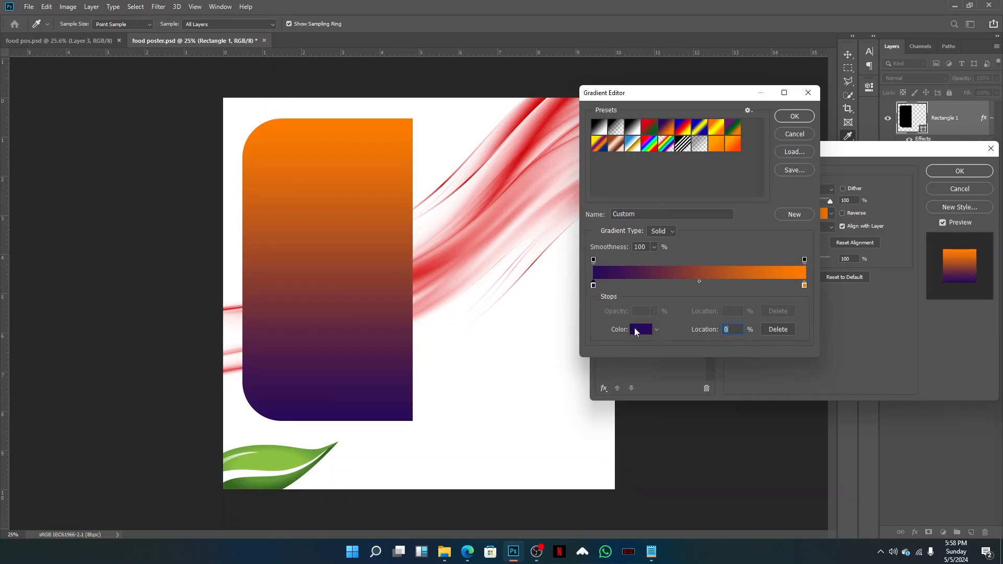
click(638, 330)
drag(599, 250, 604, 245)
drag(575, 209, 594, 131)
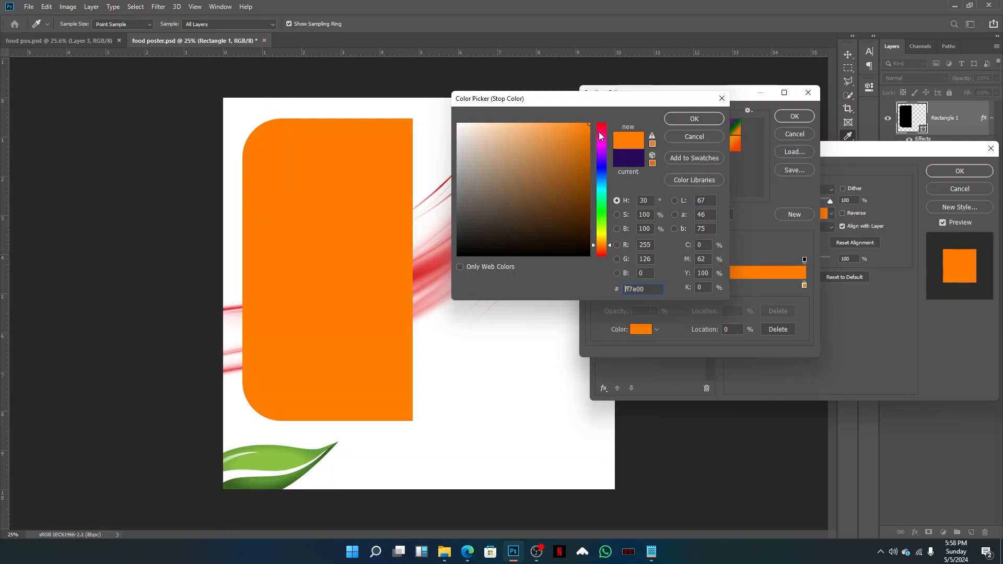
click(709, 119)
Recolour the end stop of the rectangle's overlay gradient to the lighter orange ff9b26
click(804, 286)
click(643, 330)
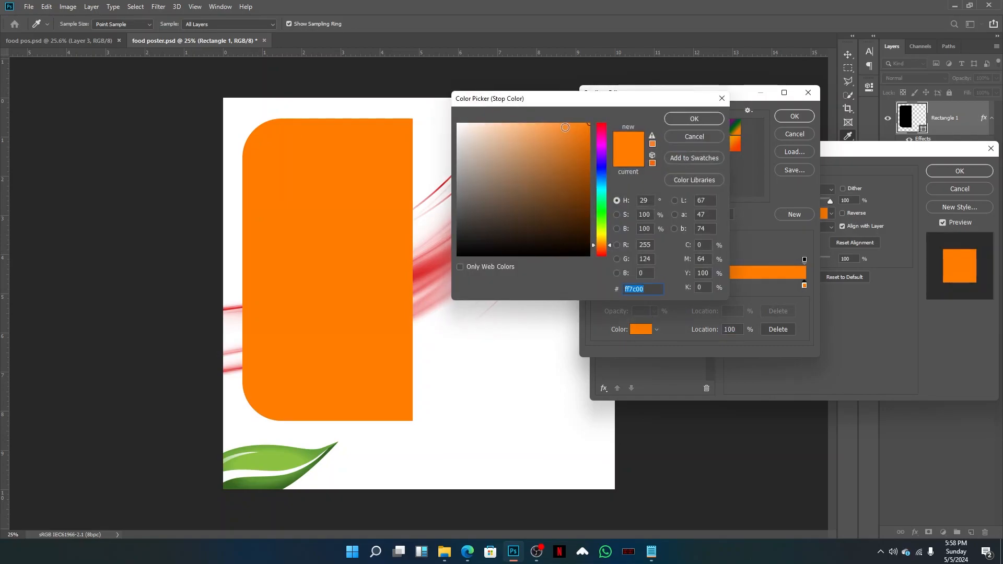
text(ffa651)
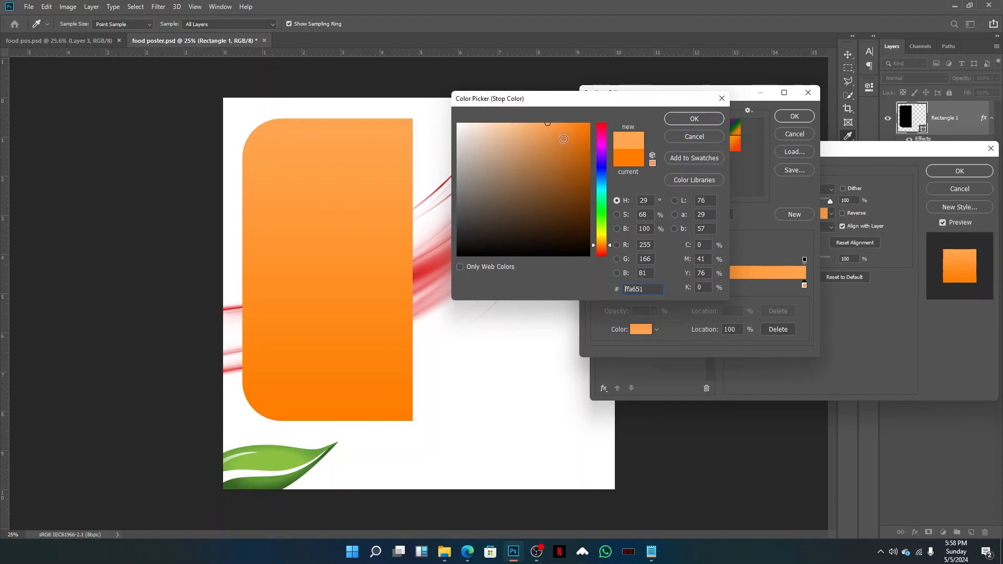
click(590, 136)
click(604, 243)
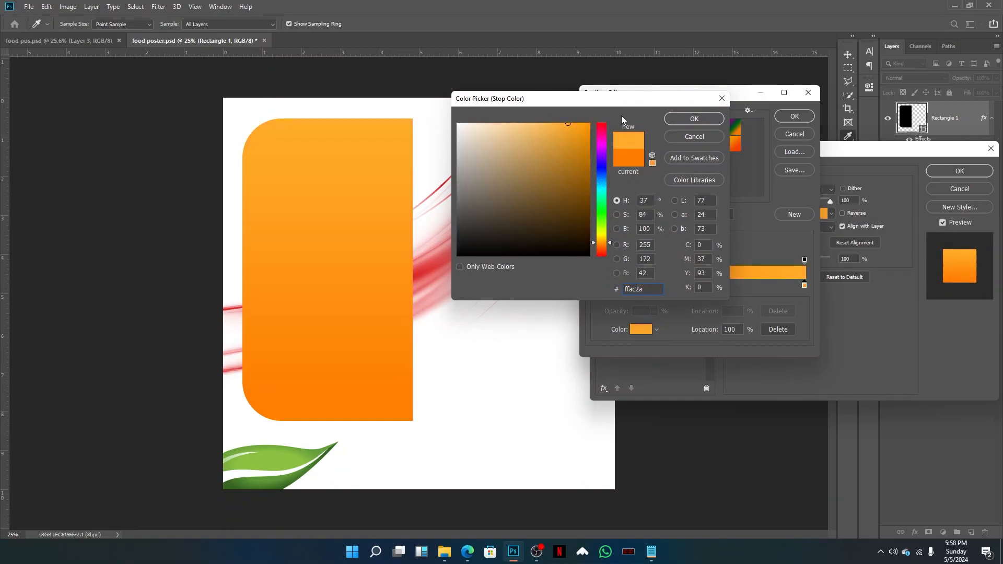
click(604, 243)
drag(604, 244, 604, 244)
drag(572, 131, 594, 116)
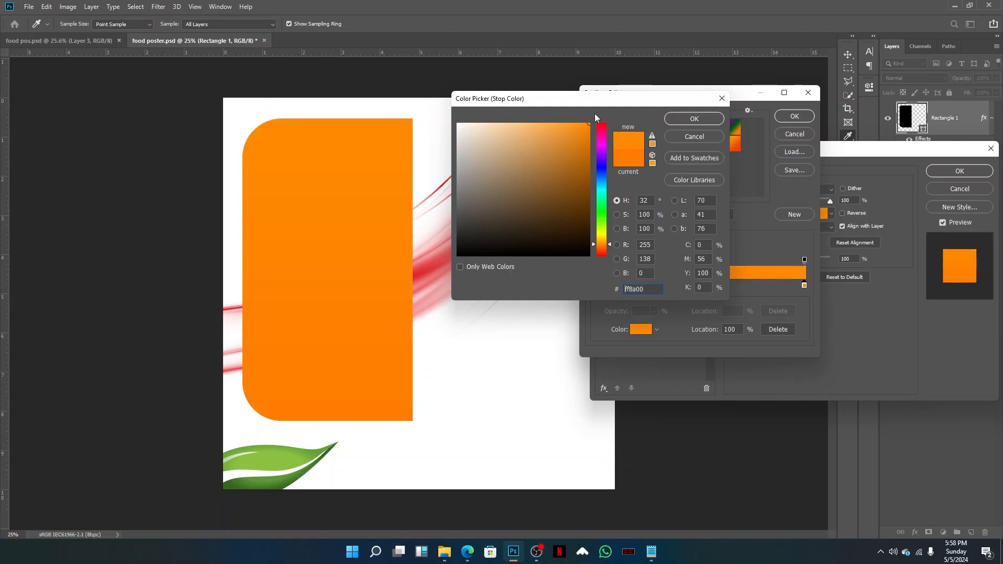
click(571, 123)
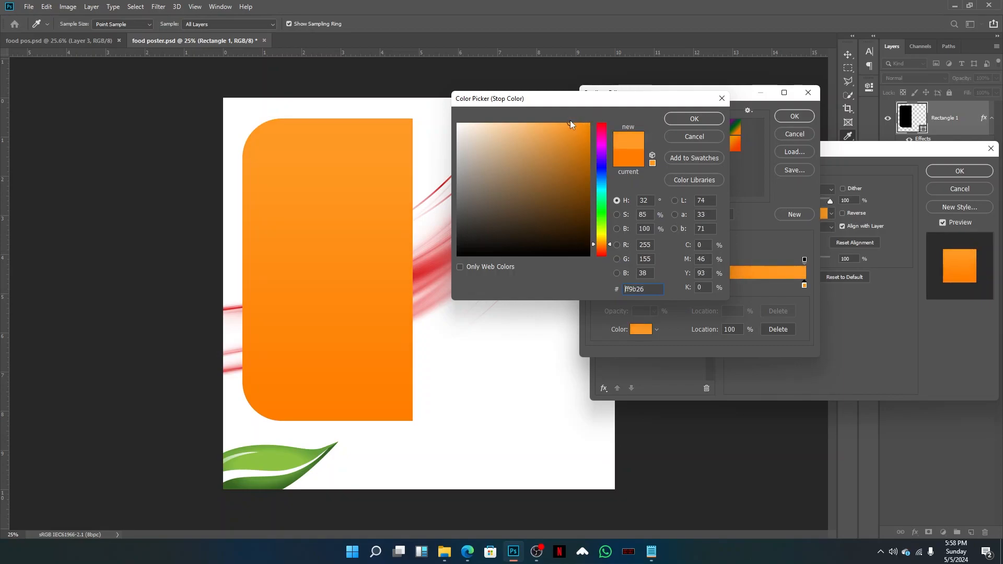
click(667, 116)
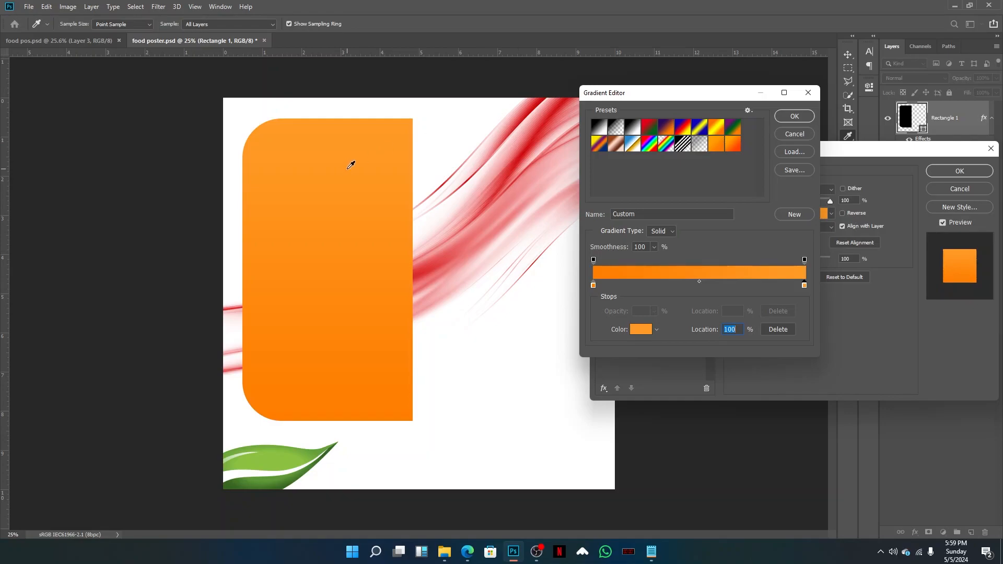
Replace the rectangle's overlay gradient with the saved light-to-dark orange preset and apply the layer style
click(719, 143)
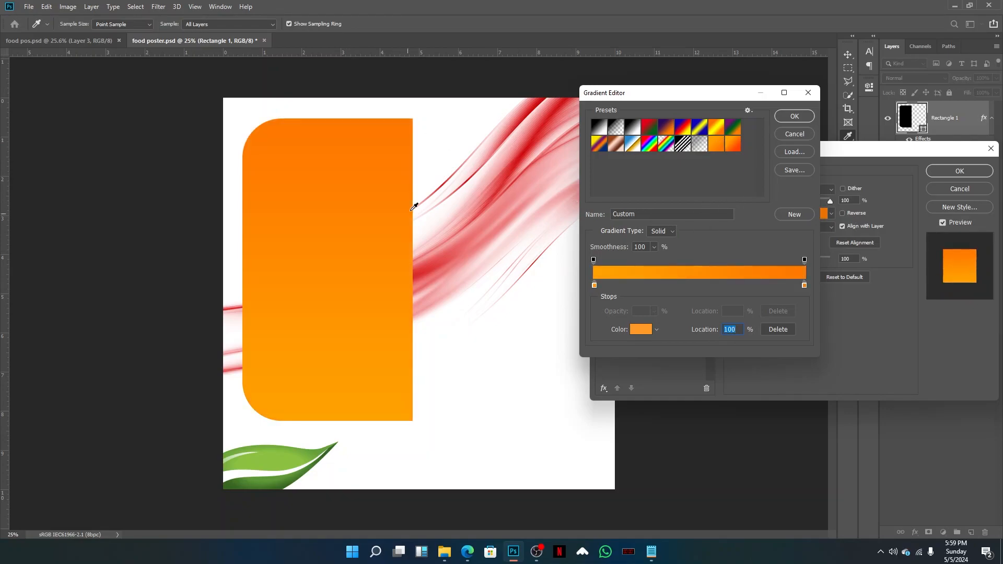
click(795, 116)
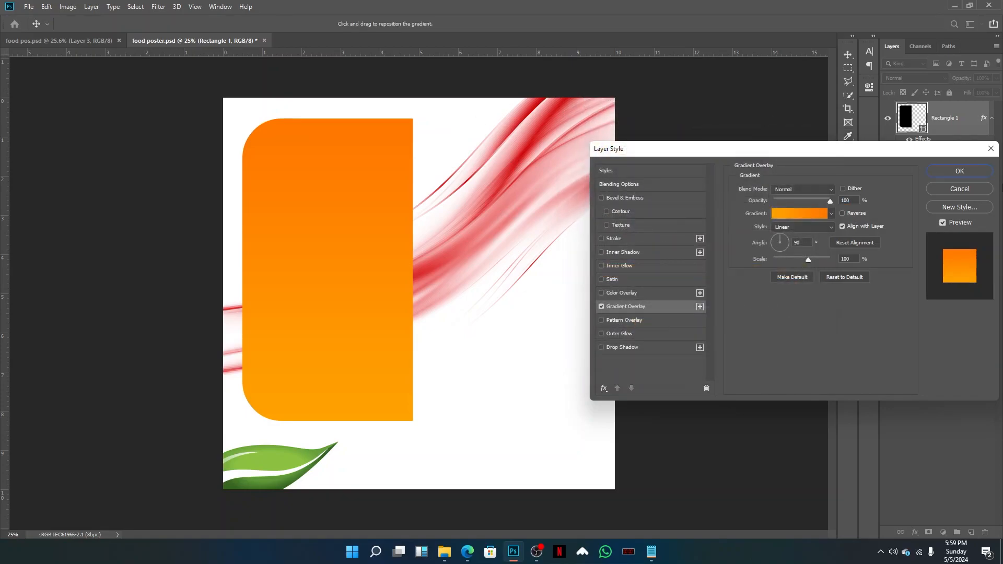
click(964, 170)
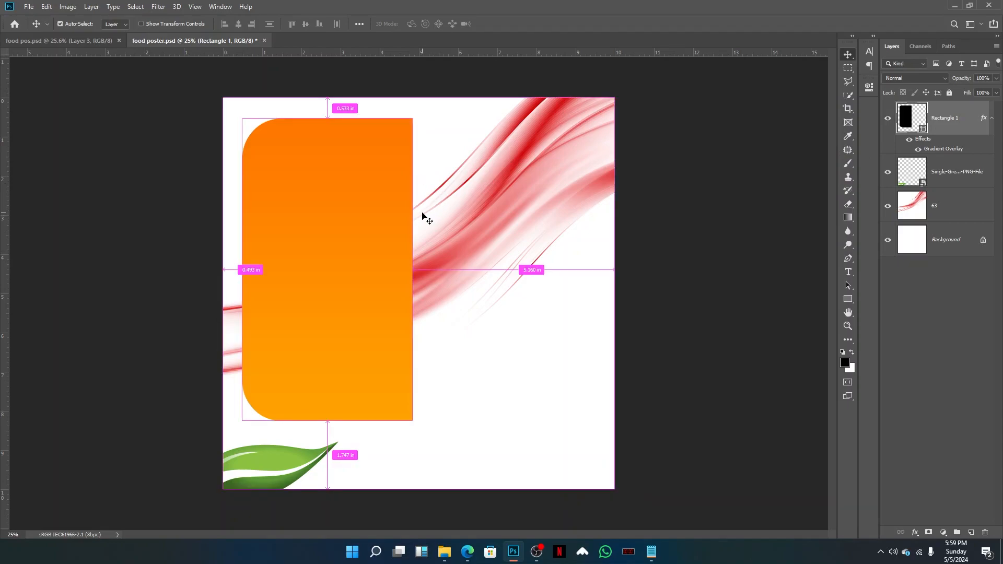
Stretch the orange rectangle to the canvas's upper and left edges and widen it slightly on its right side
key(ctrl+t)
drag(324, 118, 322, 97)
drag(242, 260, 223, 260)
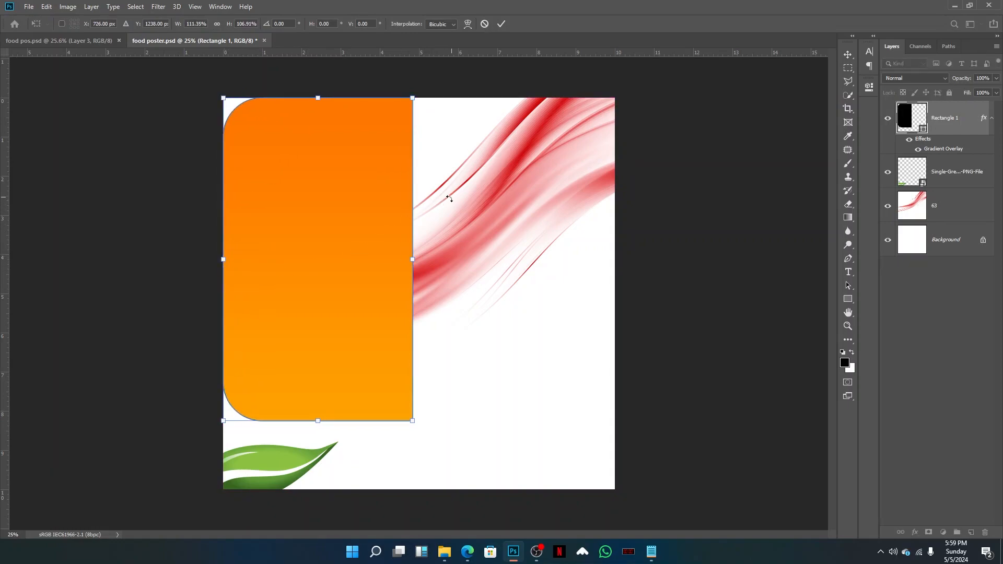
drag(414, 261, 437, 262)
key(Return)
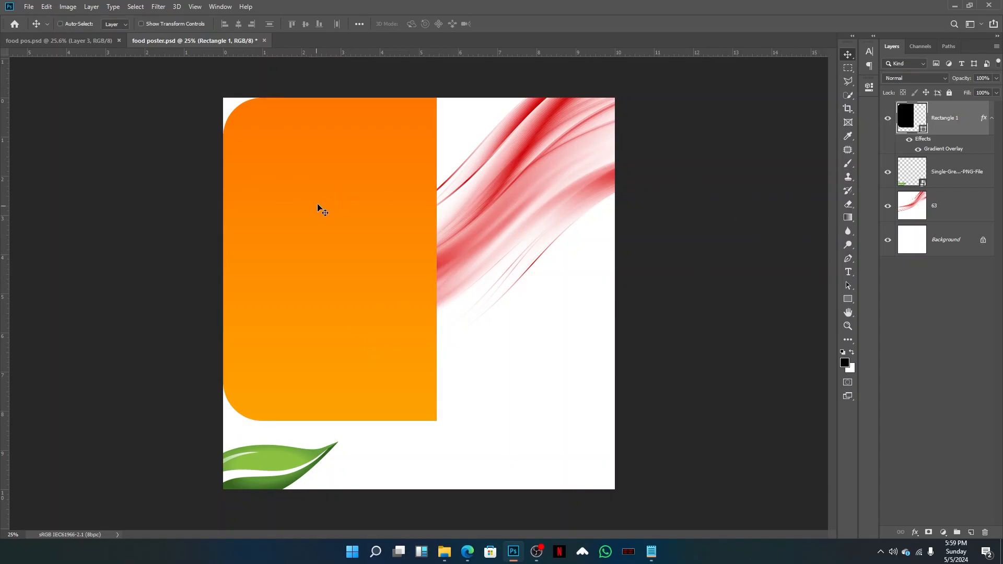
Duplicate the orange rectangle and shrink the copy so it sits inside the original with their lower edges aligned
key(ctrl+j)
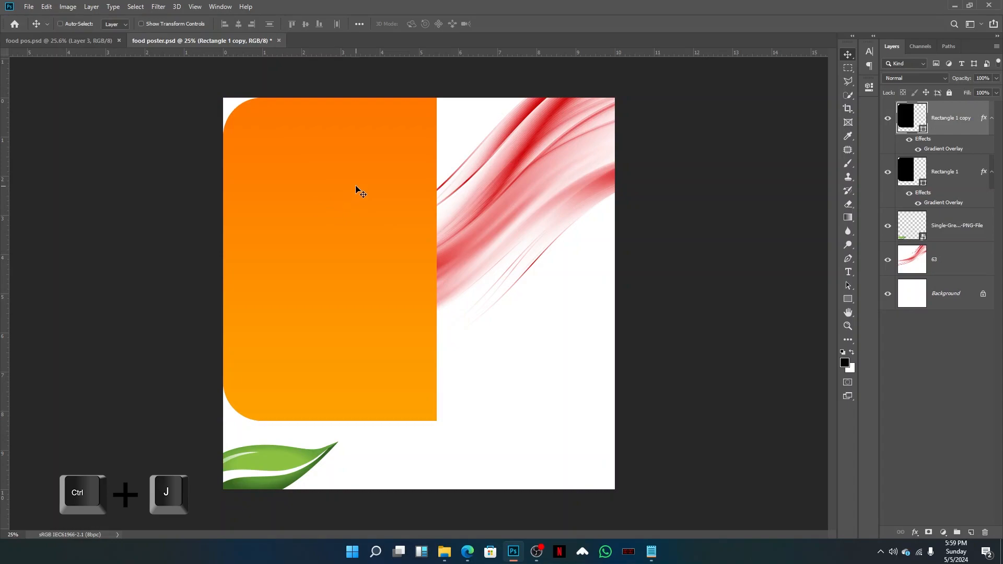
drag(329, 167, 367, 221)
key(ctrl+t)
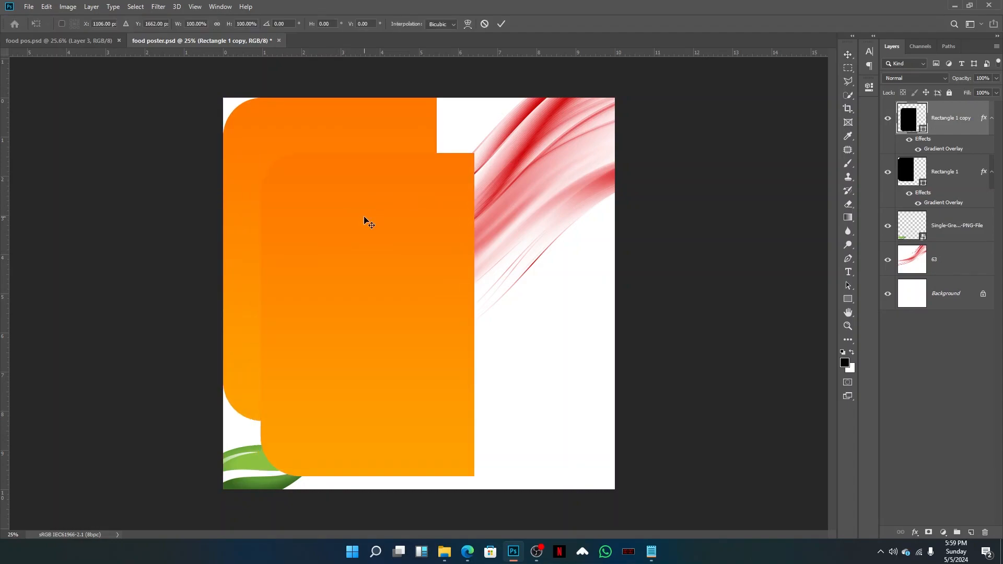
drag(367, 150, 367, 223)
drag(368, 281, 359, 224)
drag(464, 293, 419, 294)
key(Return)
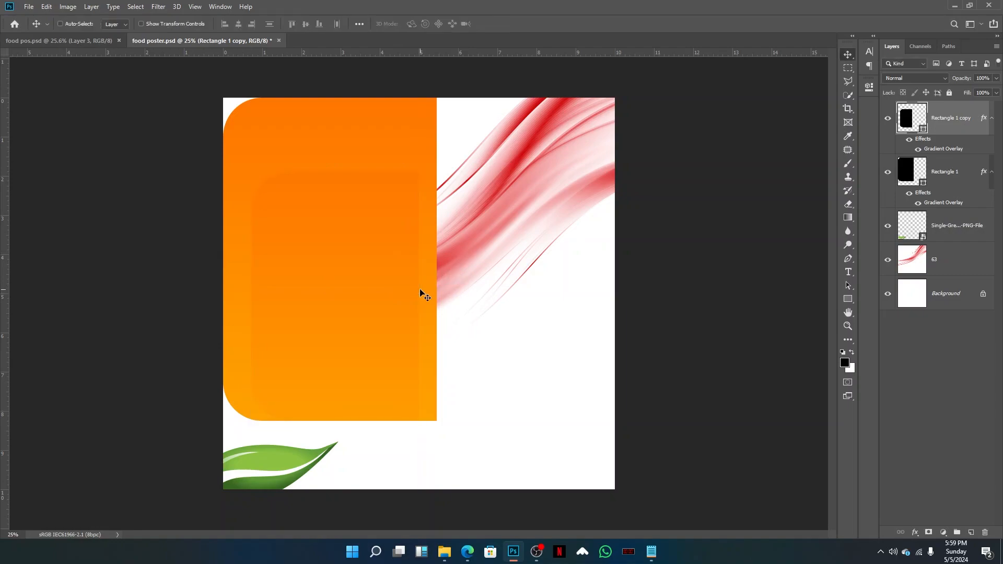
Edit the gradient overlay of the rectangle copy and choose the saved orange-to-red gradient preset for it
double_click(944, 149)
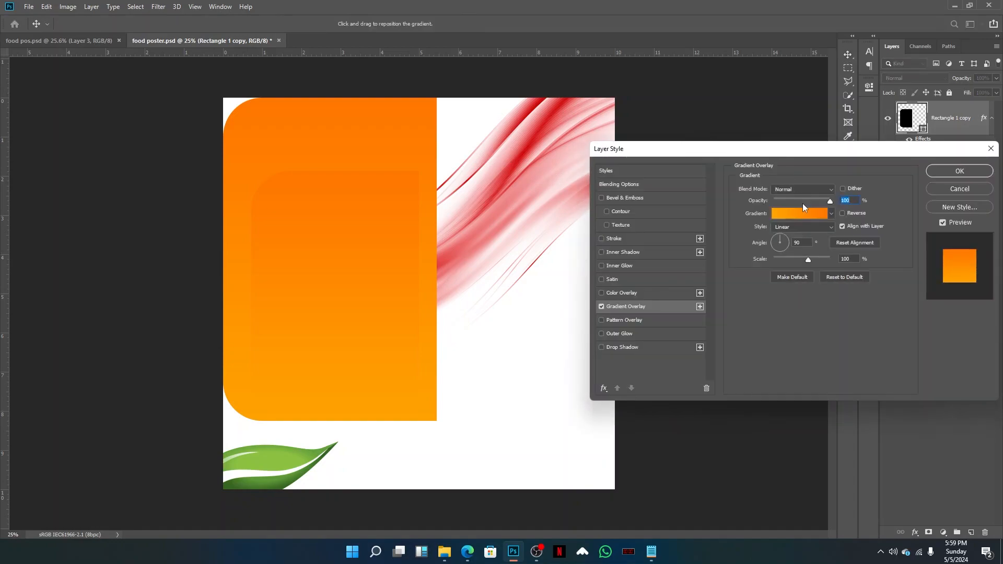
click(803, 202)
key(ctrl+z)
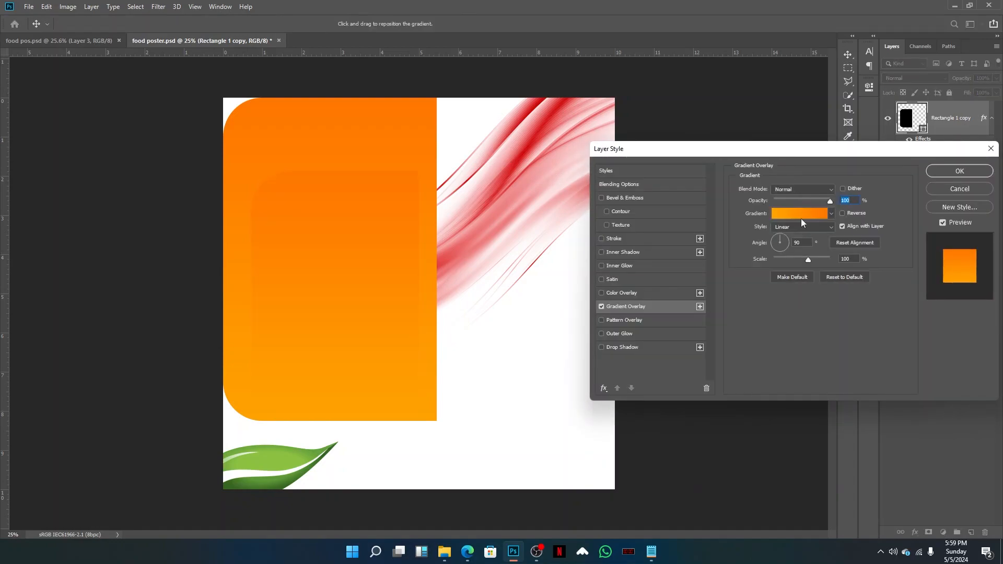
click(801, 214)
click(733, 144)
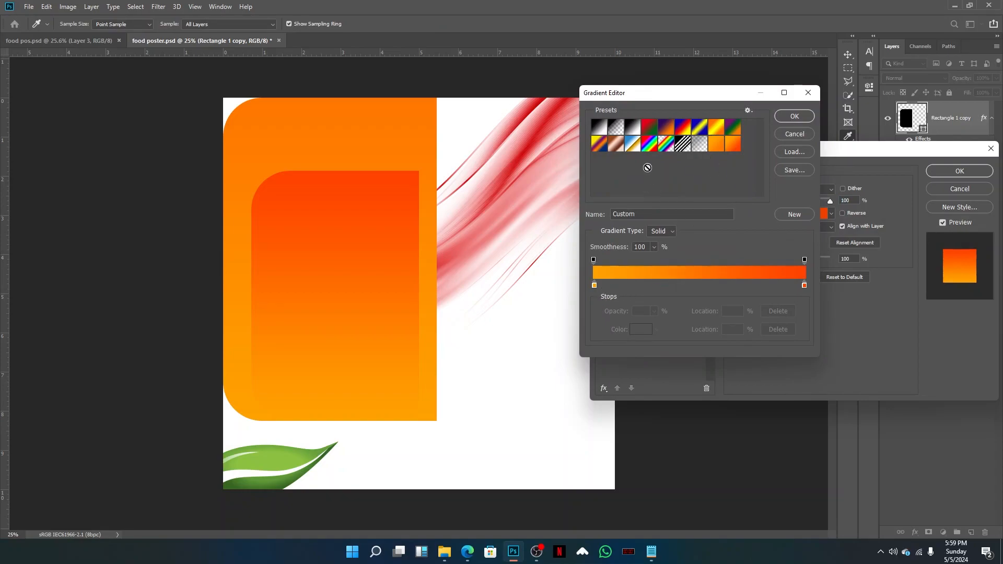
Switch the copy's gradient to the Violet, Orange preset and recolour its violet start stop to bright orange
click(665, 135)
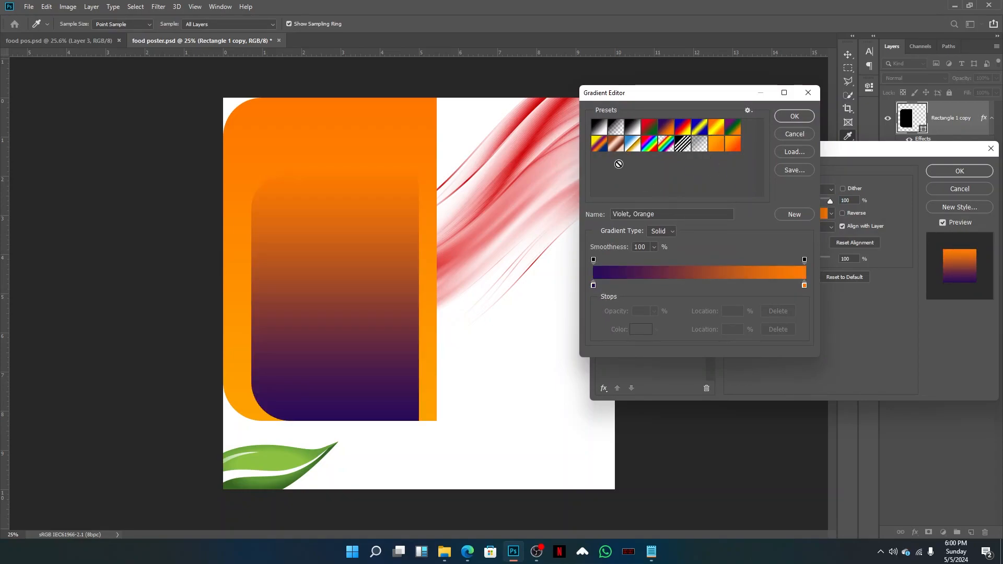
click(594, 285)
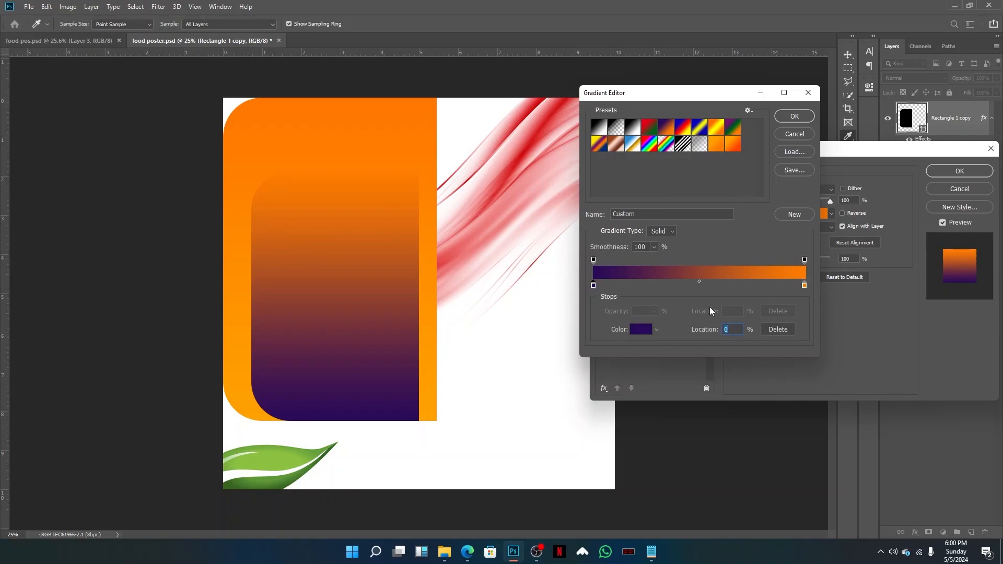
click(642, 329)
drag(605, 160, 602, 254)
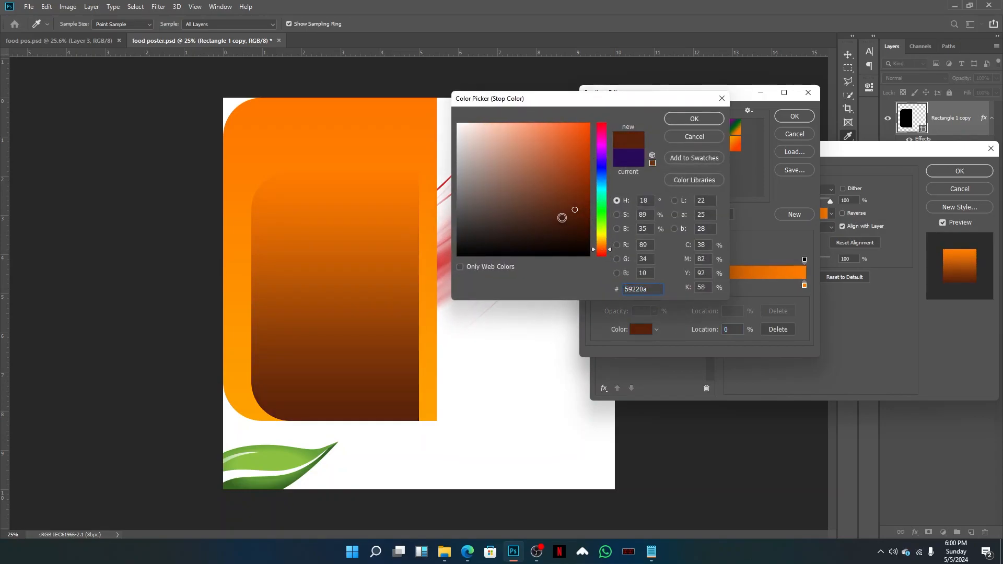
drag(575, 210, 576, 102)
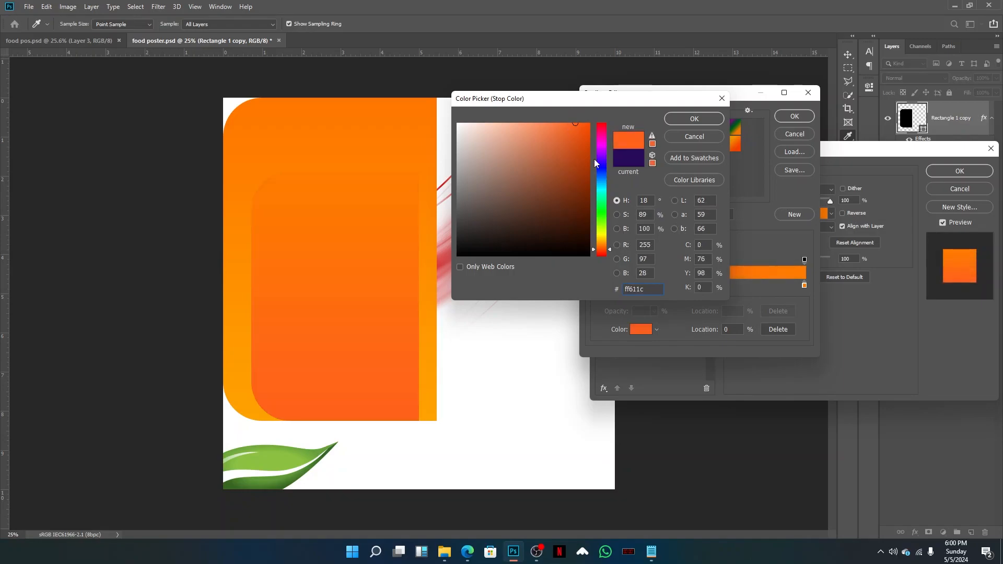
drag(604, 242, 604, 245)
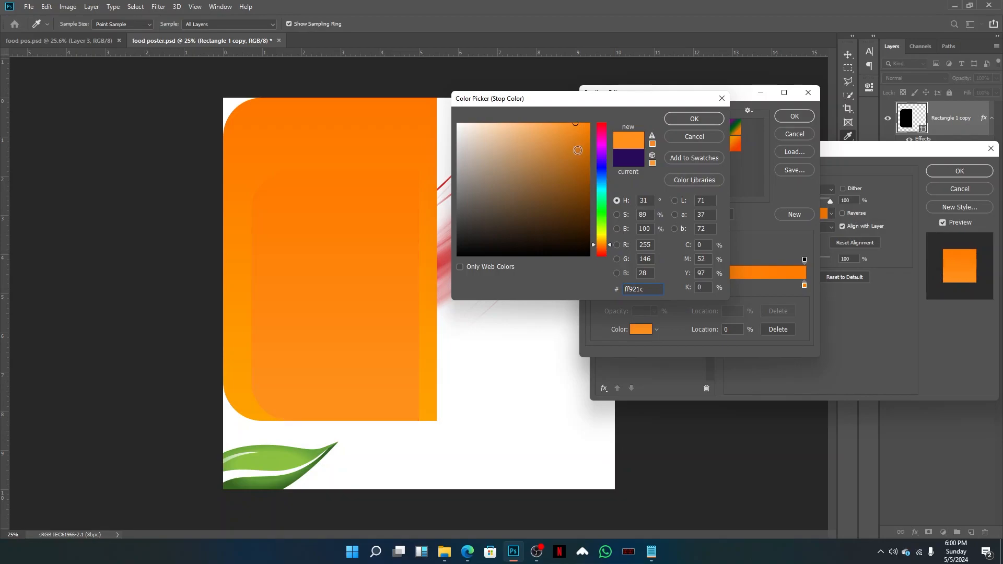
click(694, 118)
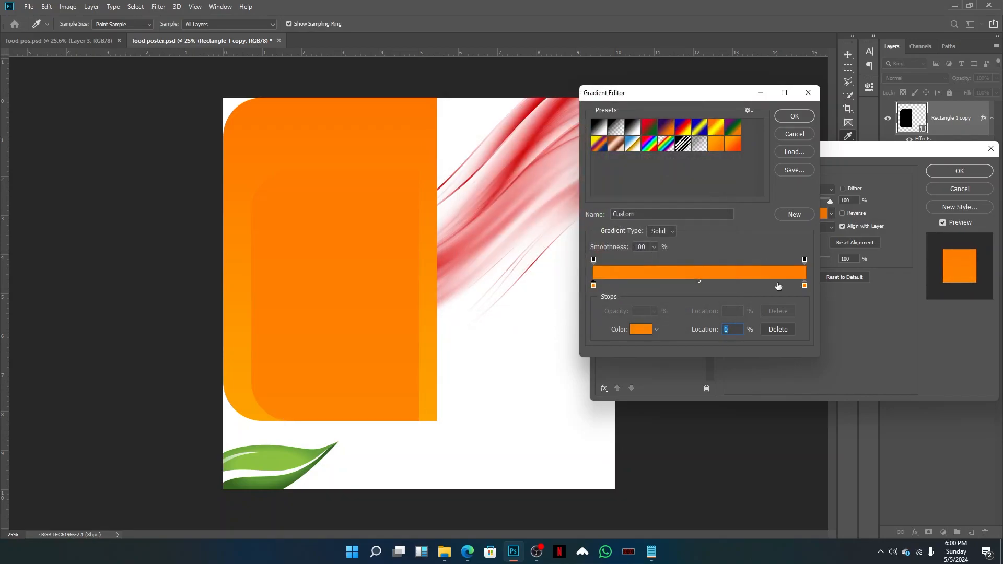
Set the end stop of the copy's gradient to the deeper orange ff6600
click(804, 287)
click(642, 329)
click(602, 248)
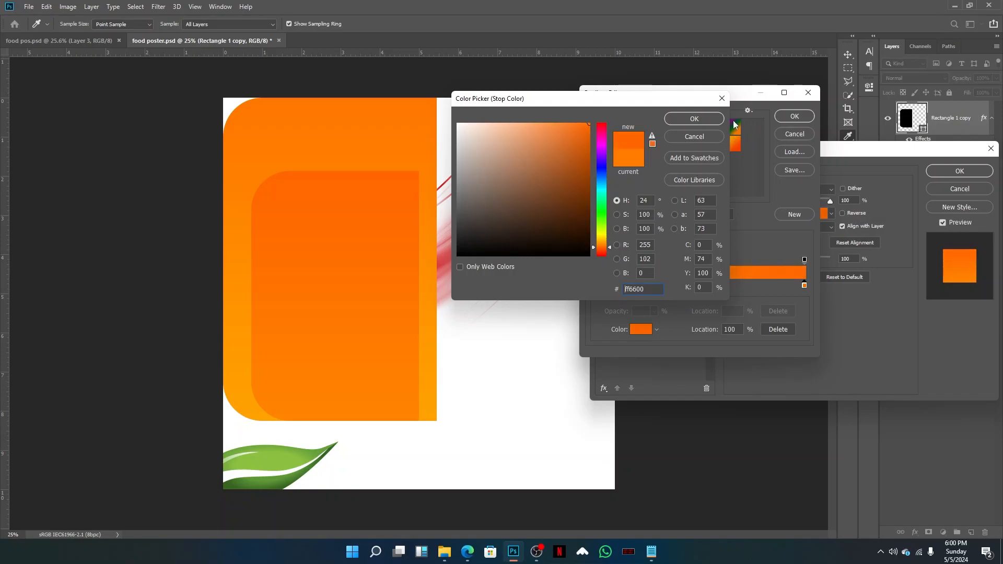
key(Return)
Set the start stop of the copy's gradient to yellow-orange ffae00 and accept the edited gradient
click(593, 286)
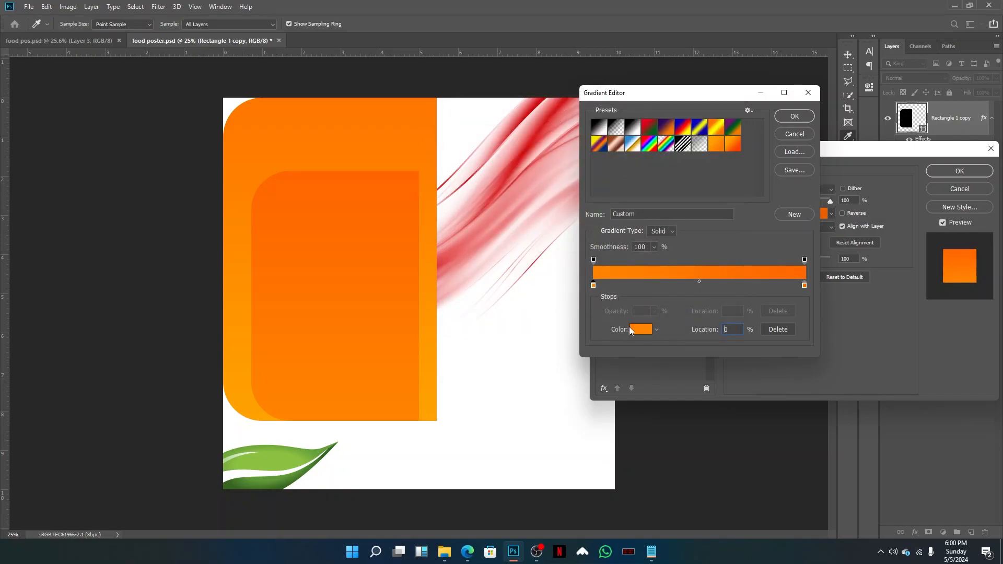
click(641, 329)
drag(605, 245, 604, 240)
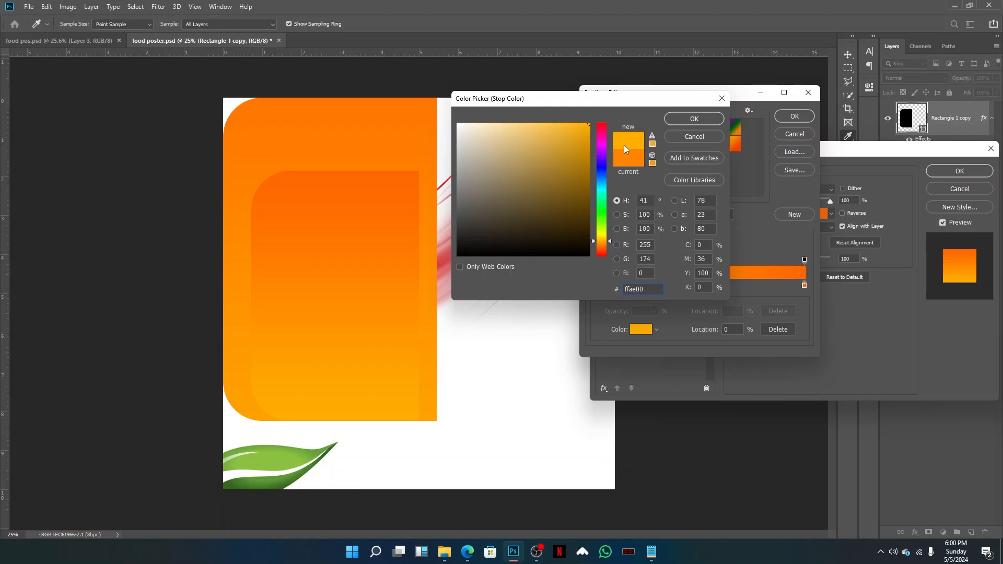
click(715, 118)
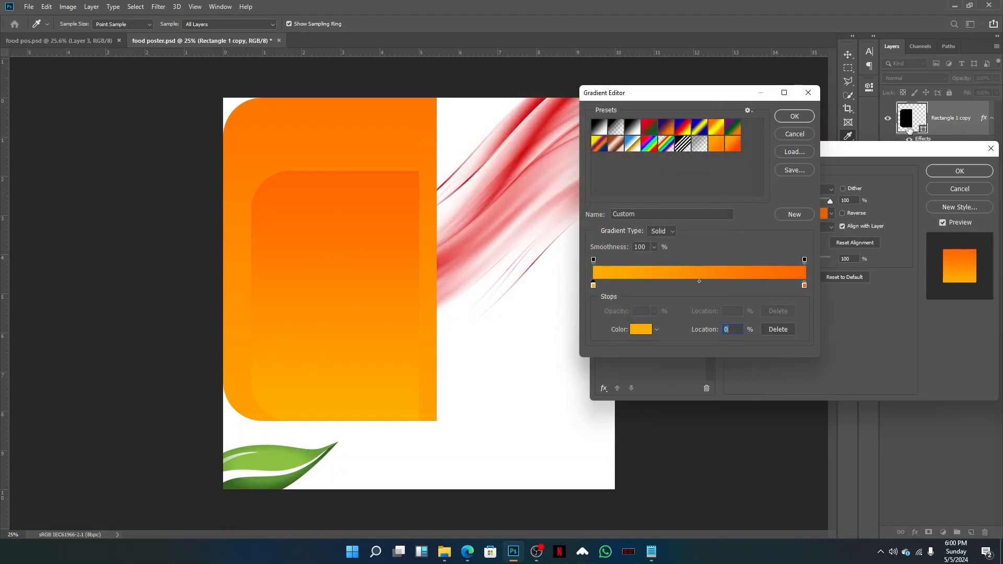
click(801, 117)
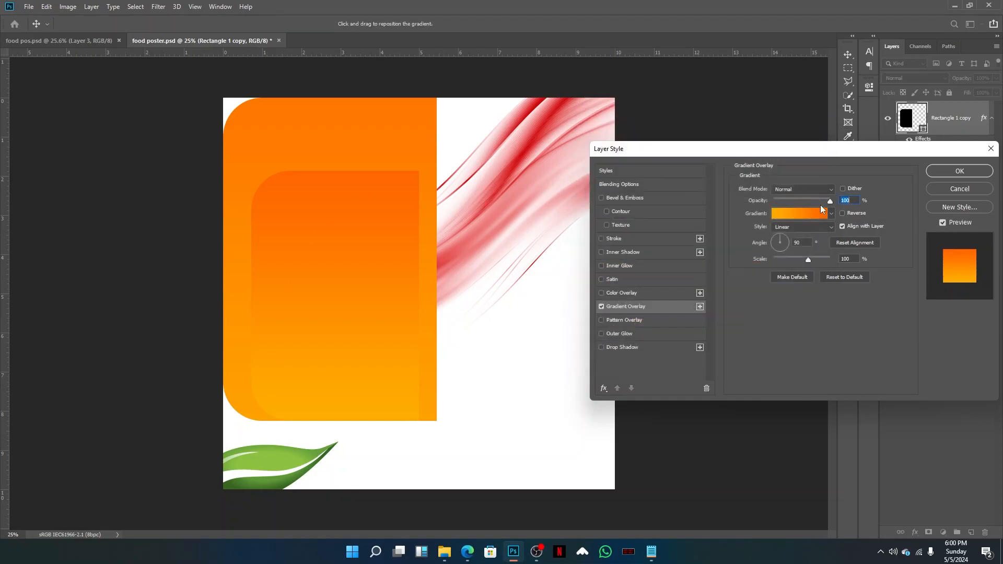
Set the angle of the rectangle copy's gradient overlay to 25°
click(784, 243)
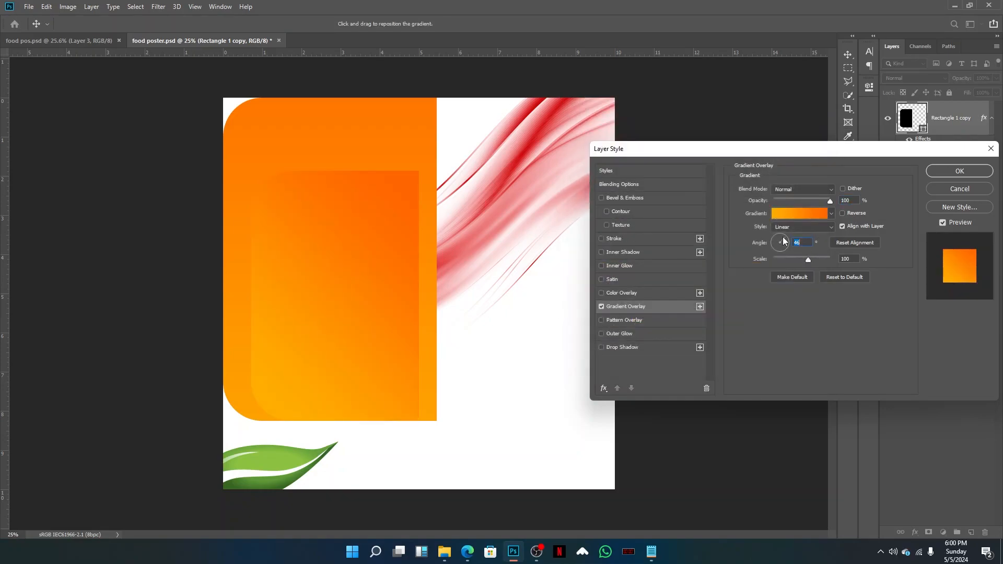
click(785, 246)
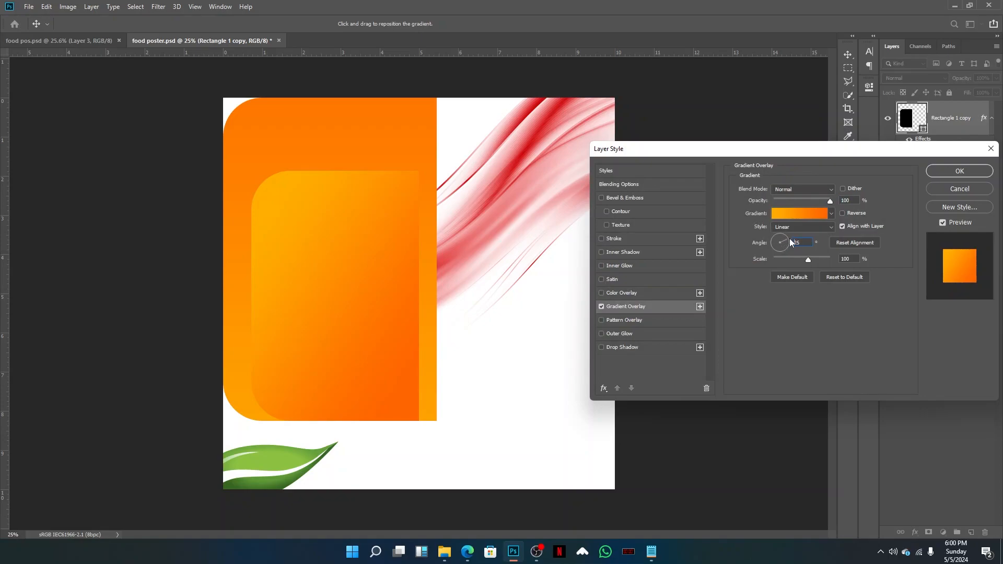
click(791, 243)
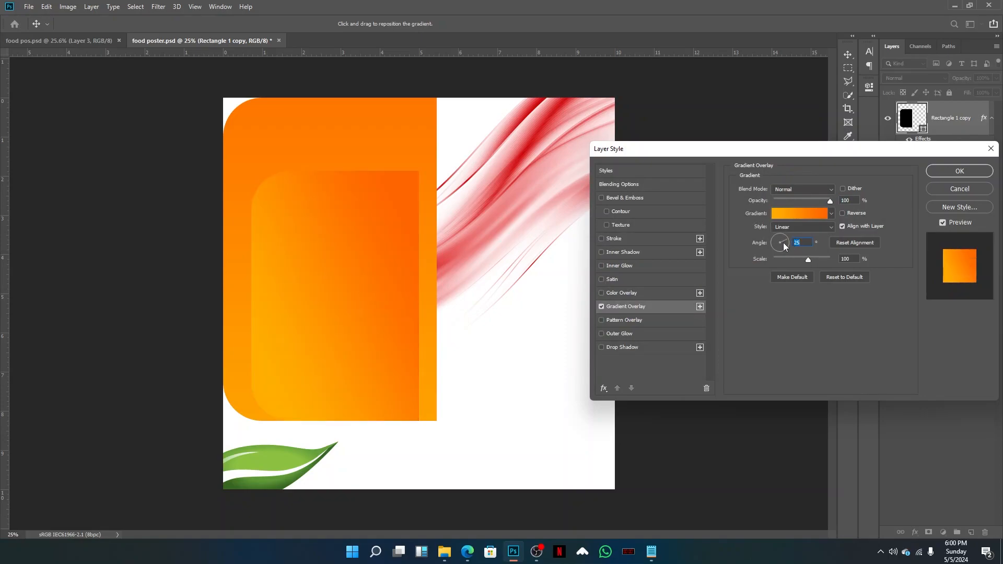
Switch the copy's gradient to the saved orange-to-red preset, apply the layer style and save the poster
click(809, 214)
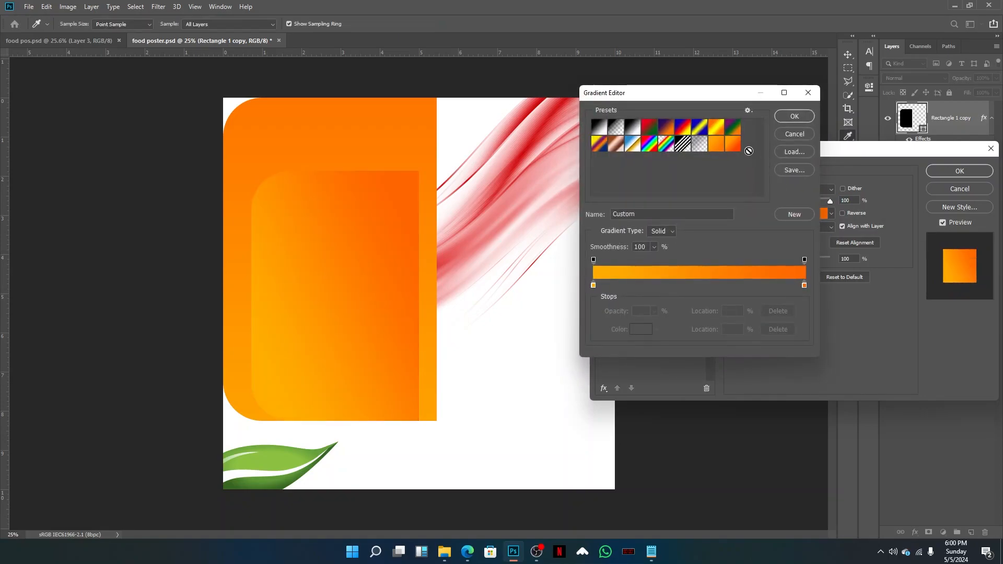
click(733, 142)
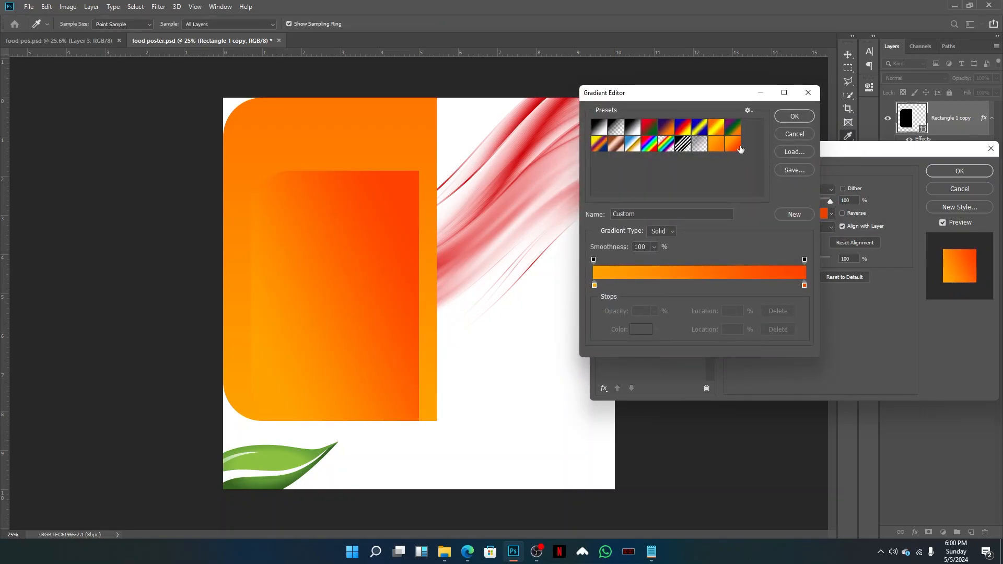
click(795, 116)
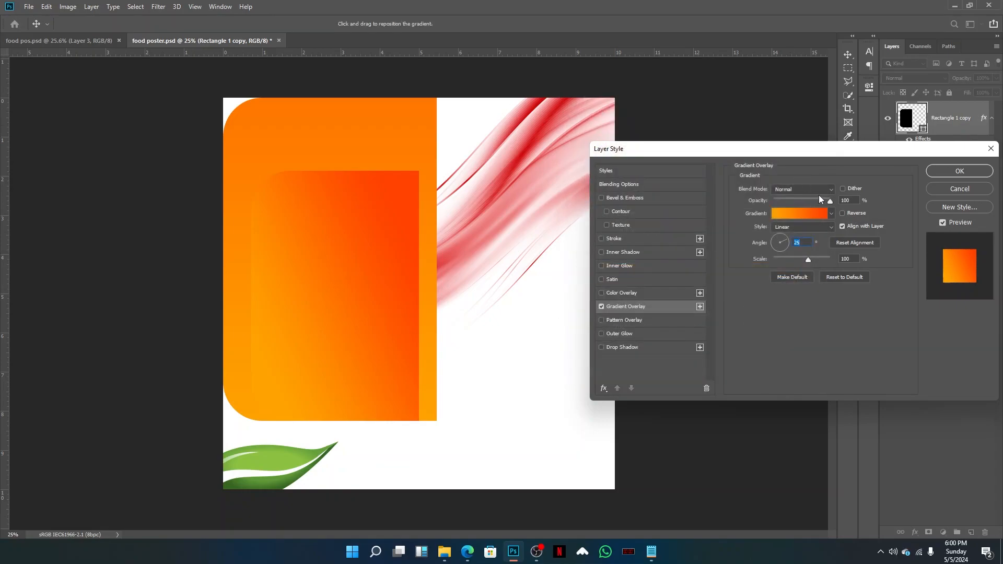
click(946, 174)
key(ctrl+s)
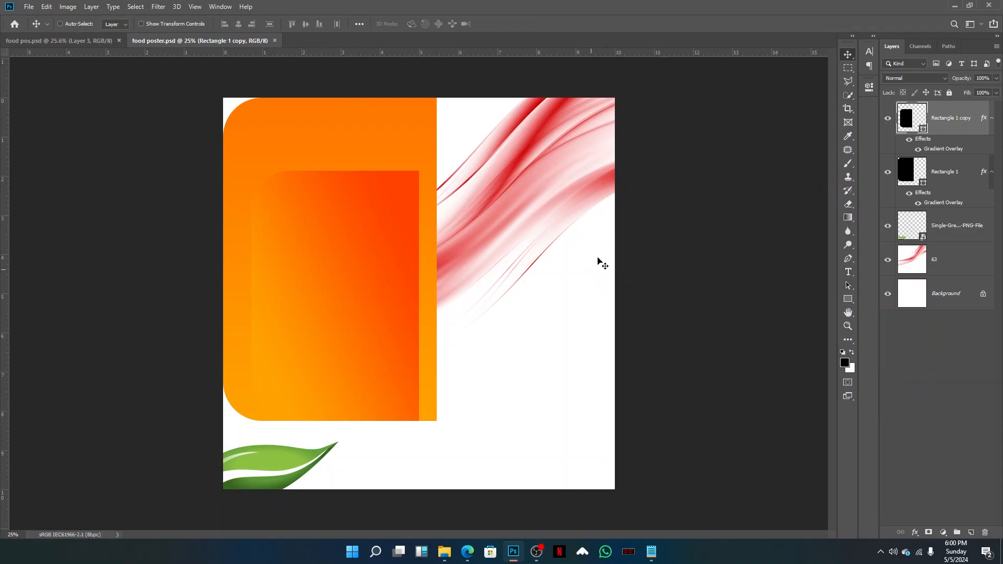
Duplicate the Rectangle 1 copy layer and move the duplicate directly beneath it in the layer order
key(ctrl+j)
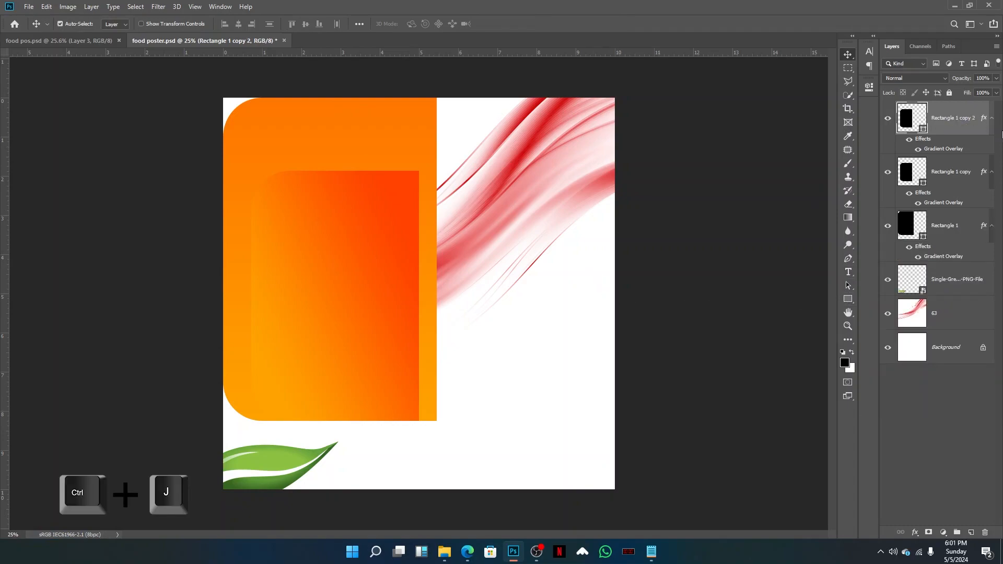
click(991, 120)
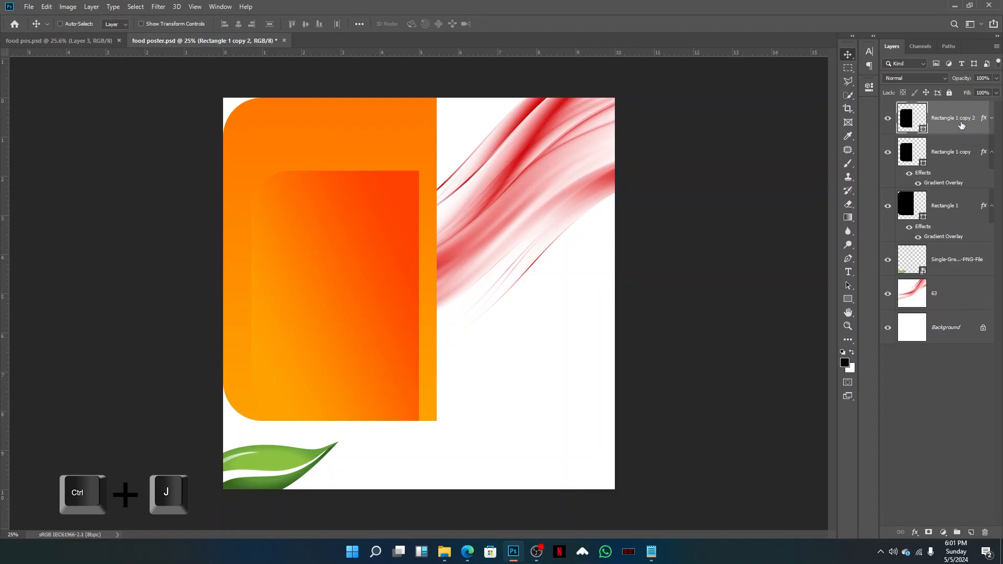
click(991, 152)
drag(980, 126, 979, 144)
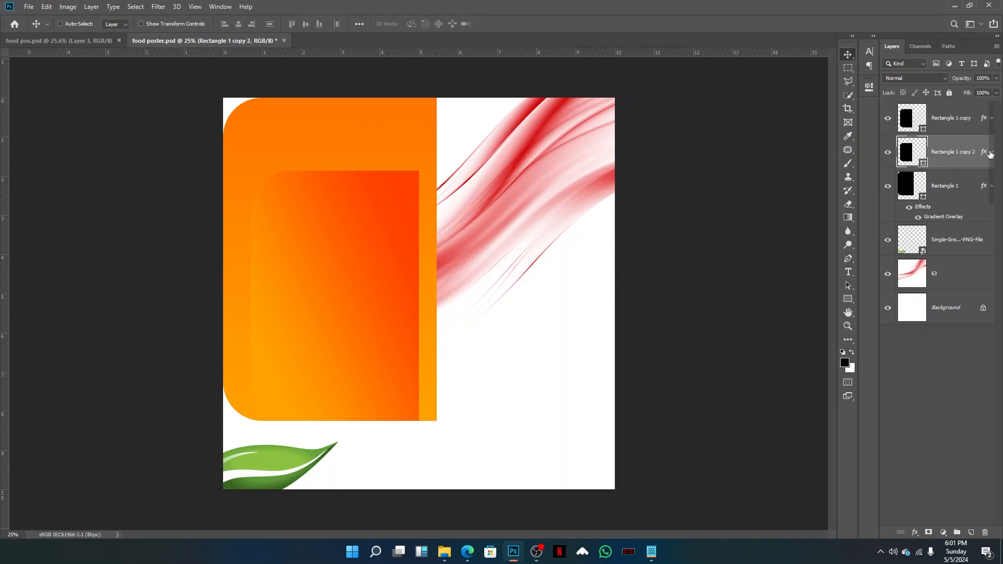
Clear the layer style of the Rectangle 1 copy 2 layer
click(993, 153)
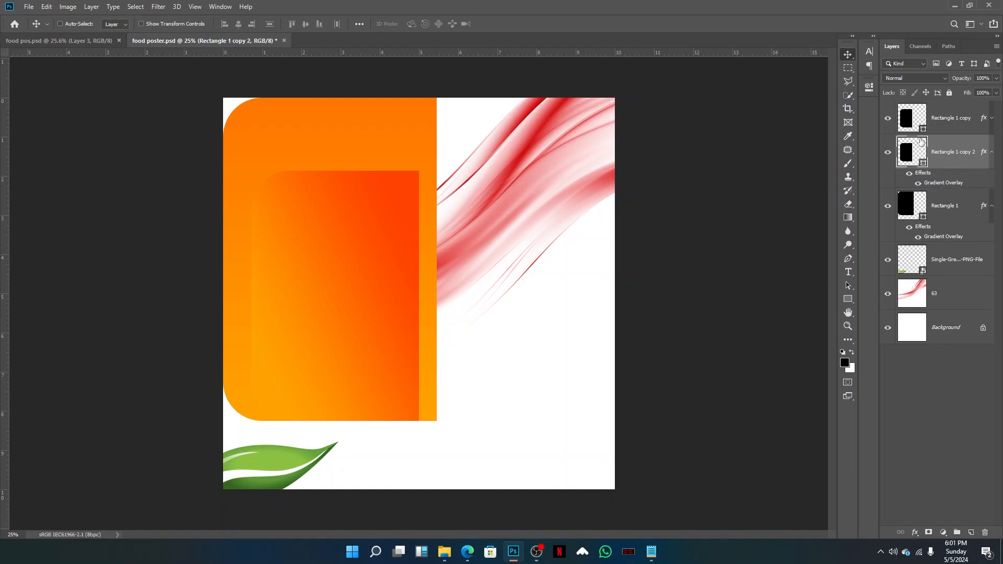
right_click(939, 178)
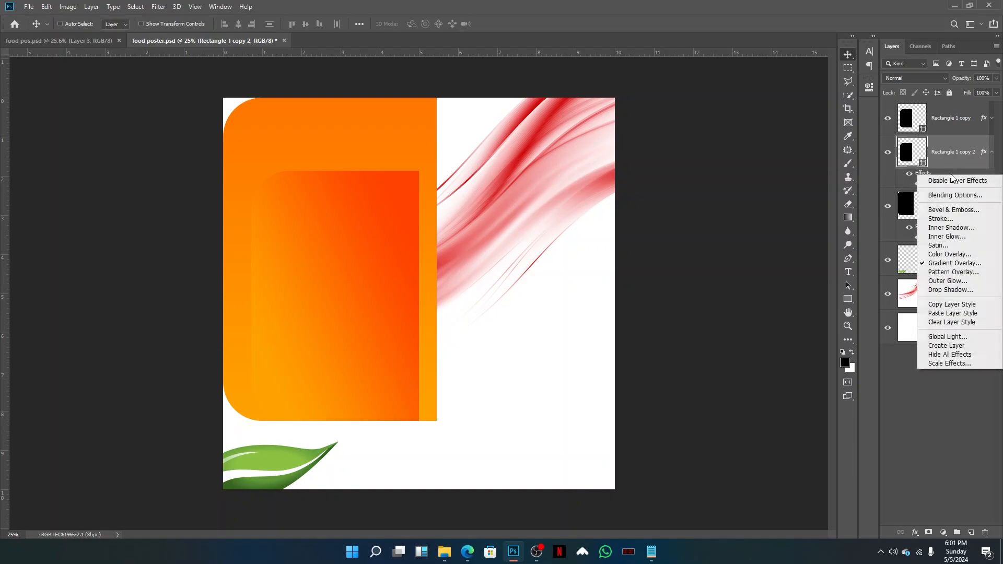
click(946, 323)
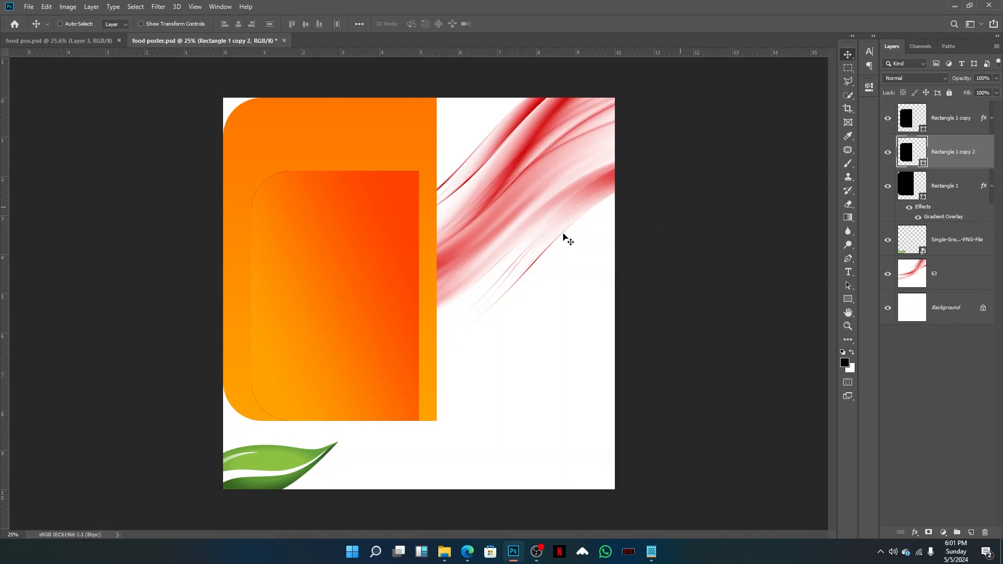
Shift the black duplicate rectangle upward behind the orange one and narrow it from its right side to about 82% width
drag(408, 261, 407, 220)
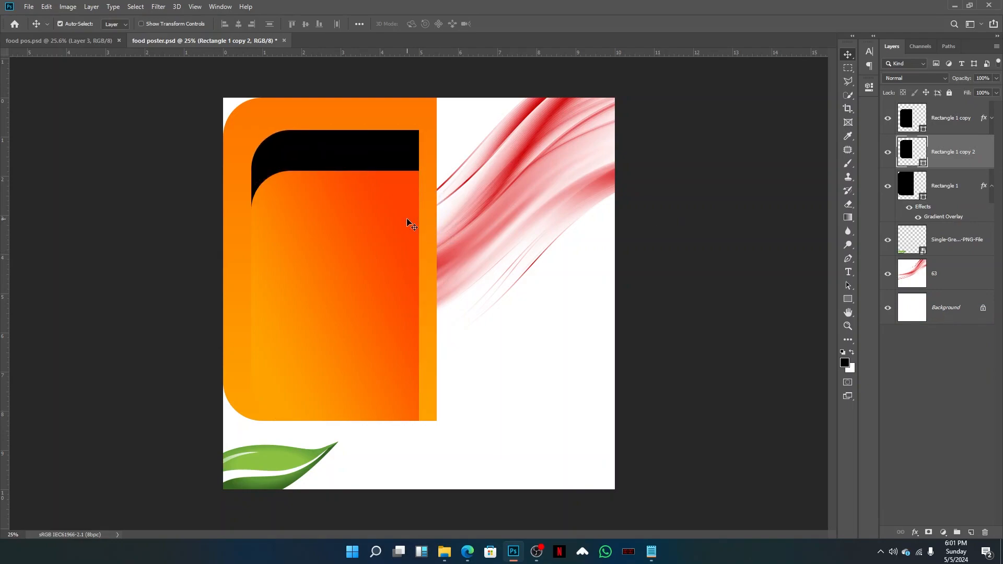
key(ctrl+t)
drag(419, 255, 388, 258)
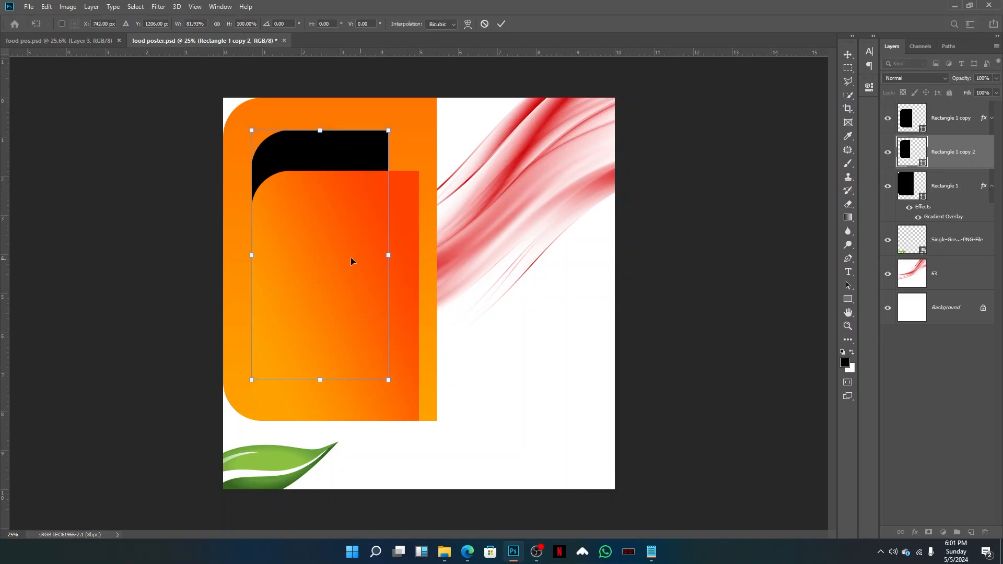
Skew the black duplicate by sliding its left edge downward, about -14.5° vertically, so its upper edge slopes up to the right
right_click(359, 241)
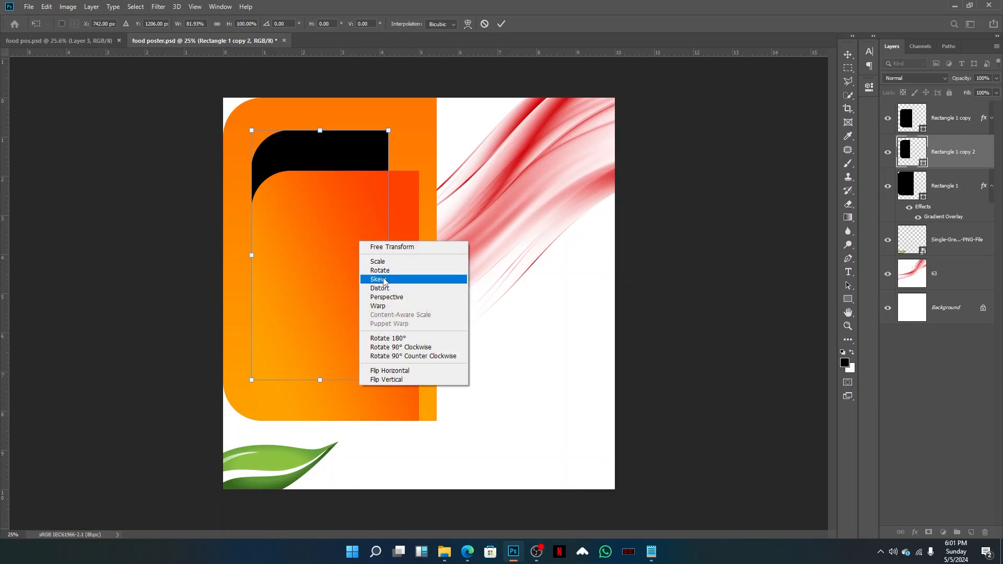
click(383, 281)
right_click(338, 246)
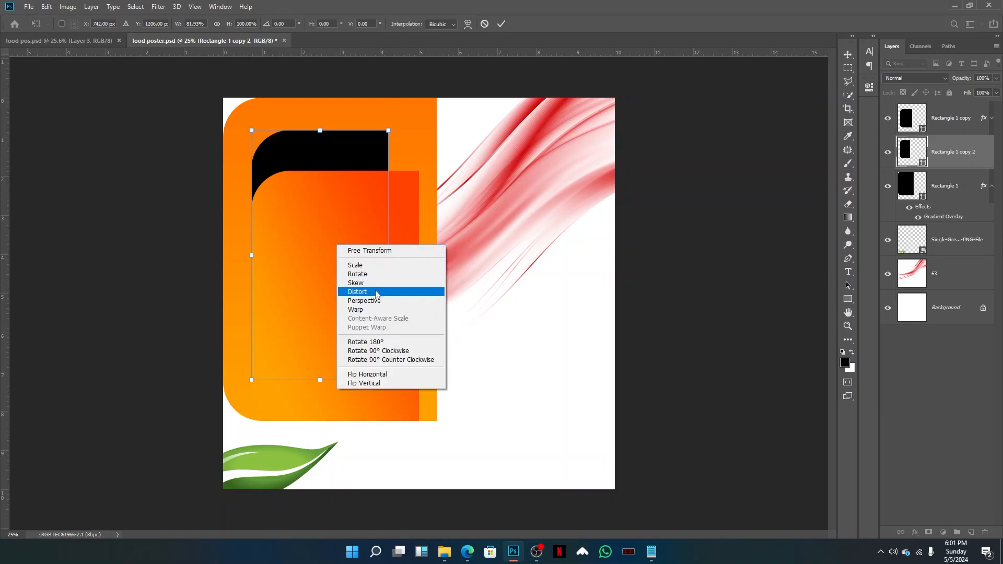
click(365, 283)
drag(252, 256, 257, 293)
key(Return)
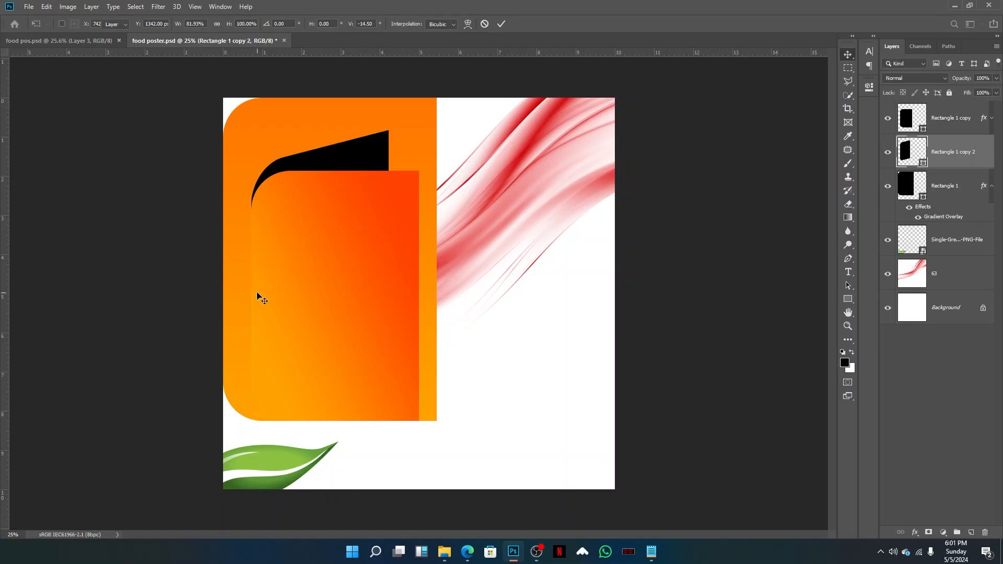
Change the skewed duplicate's fill colour to white ffffff
double_click(924, 164)
drag(522, 137, 456, 122)
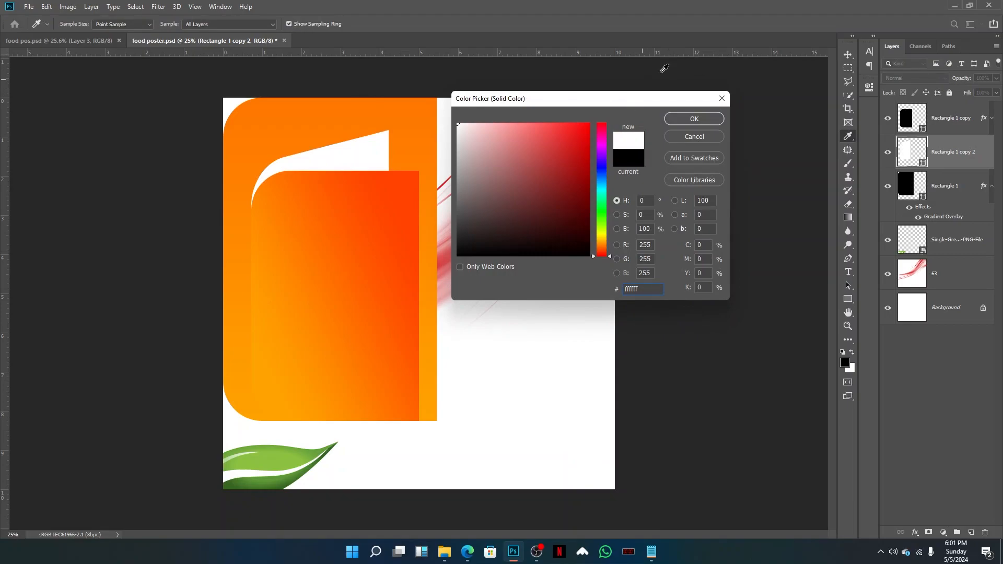
click(684, 118)
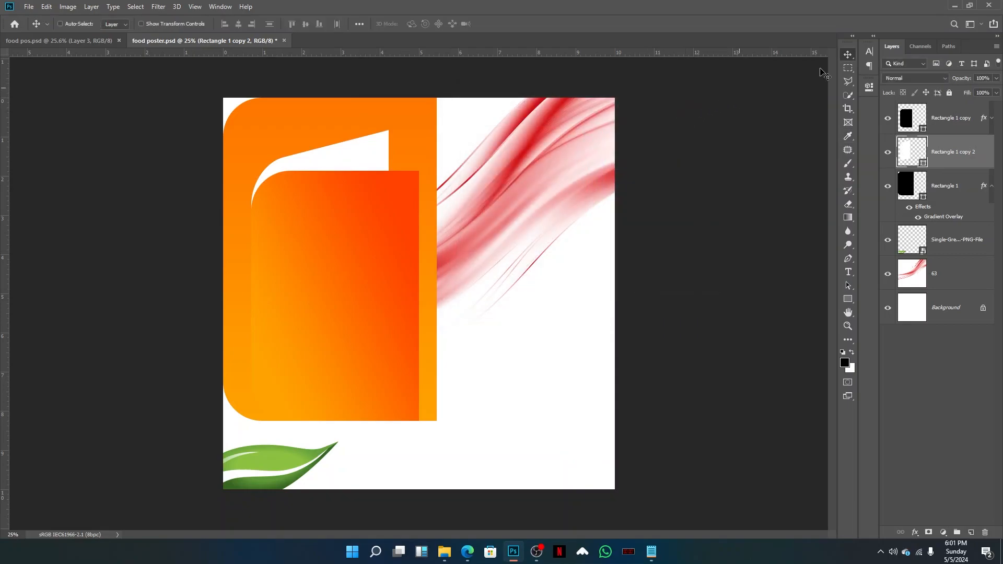
Shorten the orange Rectangle 1 copy slightly by lowering its upper edge, and save the poster
click(950, 128)
key(ctrl+t)
drag(337, 174, 332, 184)
key(Return)
key(ctrl+s)
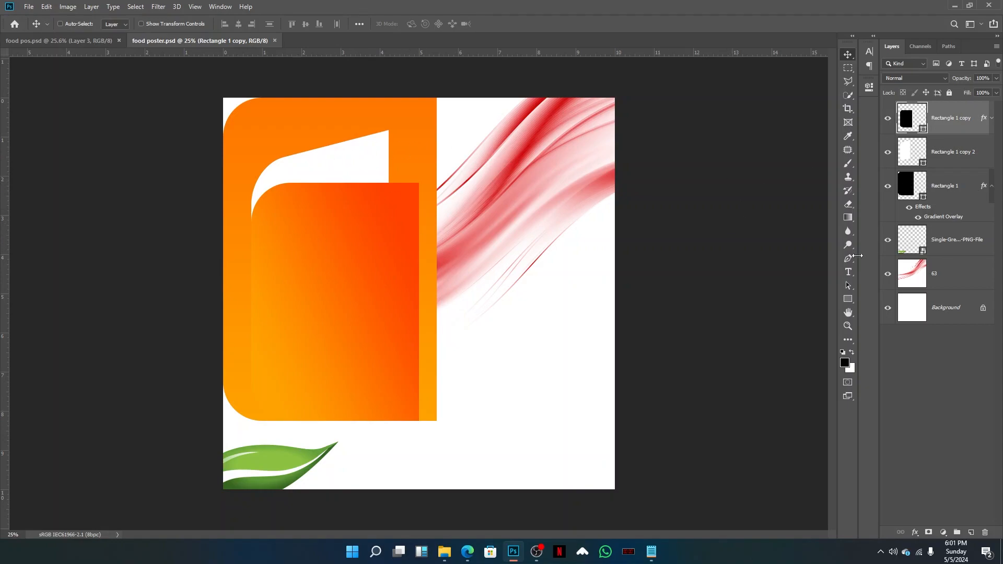
Draw a black rectangle about 1240 × 1592 px in the poster's upper right and extend its left edge to about 1284 px width
click(849, 300)
drag(435, 130, 597, 338)
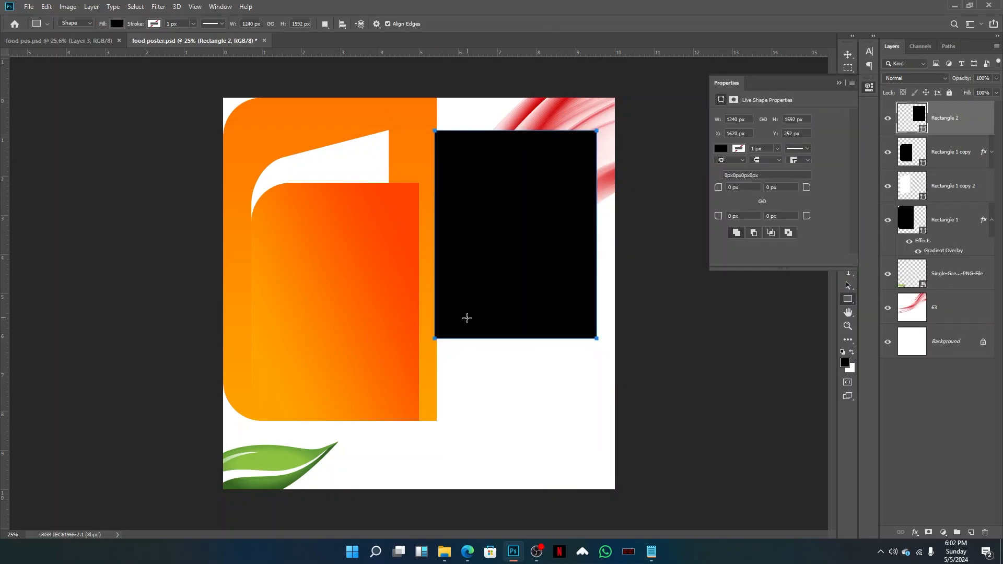
key(ctrl+t)
drag(435, 234, 430, 237)
key(Return)
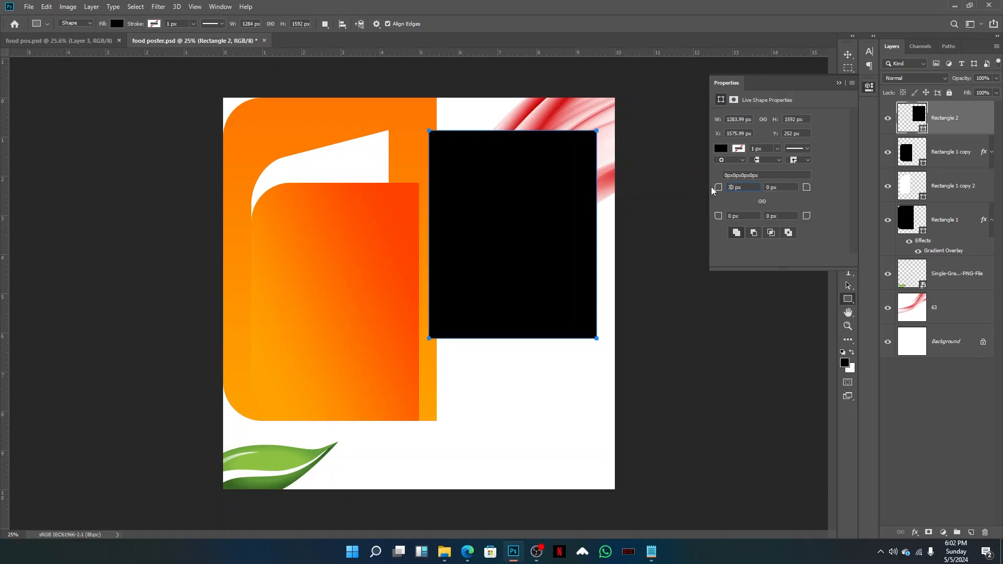
Round both upper corners of the new black rectangle to a 300 px radius
click(767, 188)
key(Return)
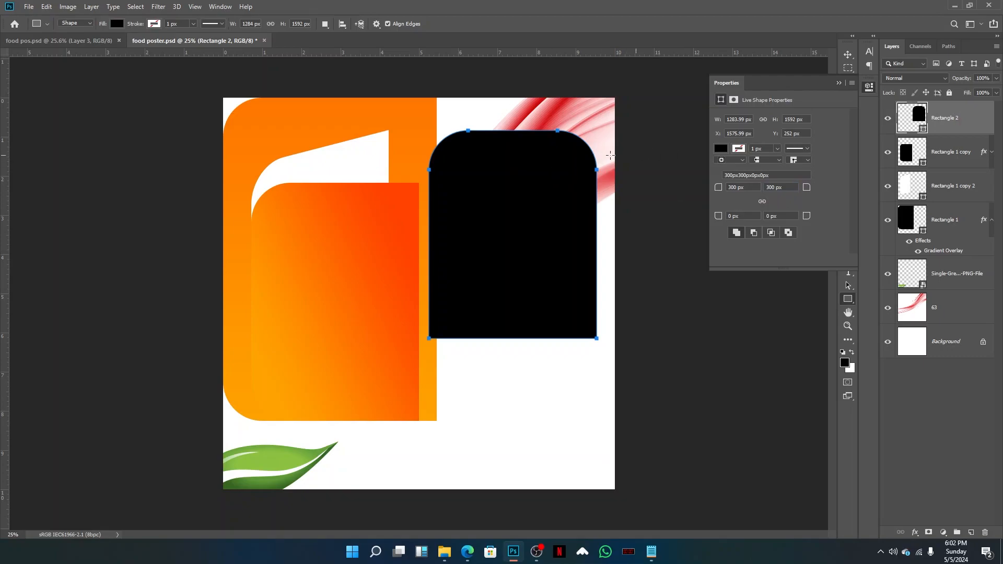
click(838, 83)
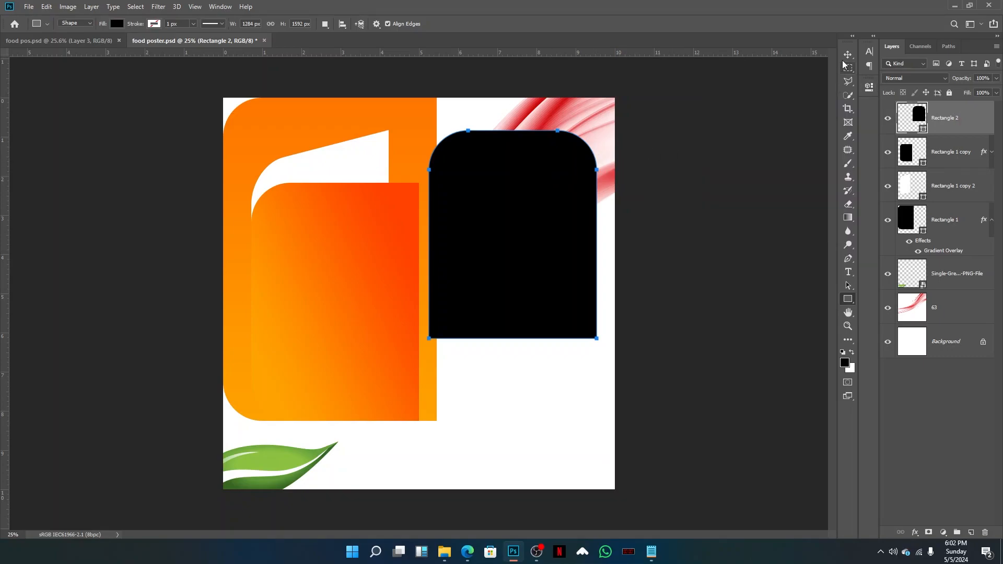
Give Rectangle 2 the orange-to-red linear gradient overlay at an 87° angle, without a colour overlay
key(v)
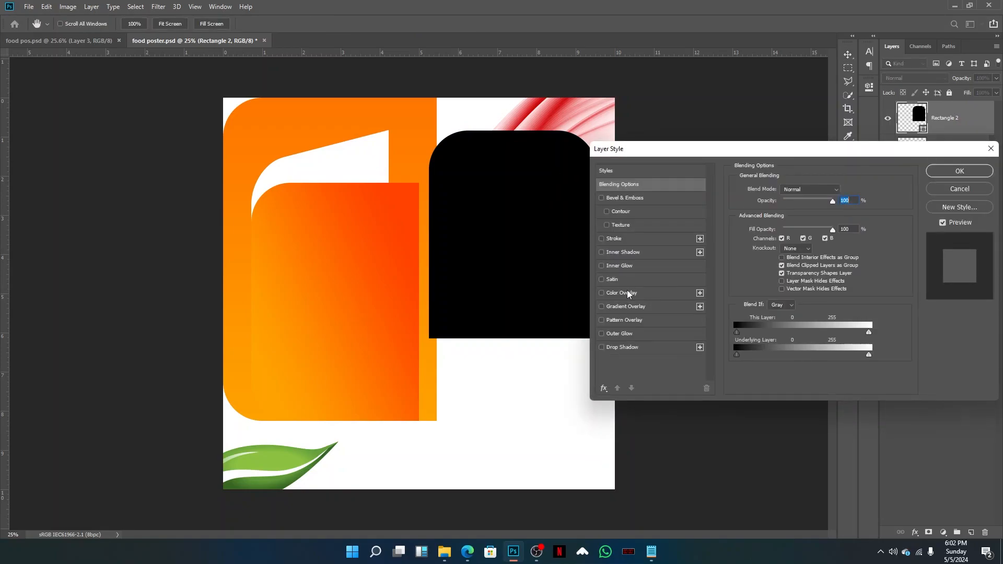
click(628, 292)
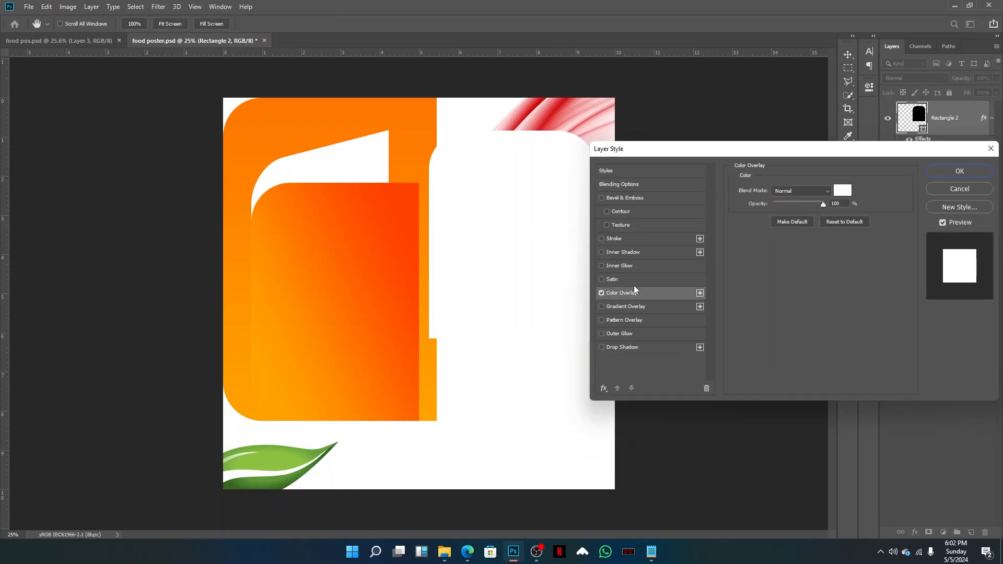
click(602, 293)
click(619, 306)
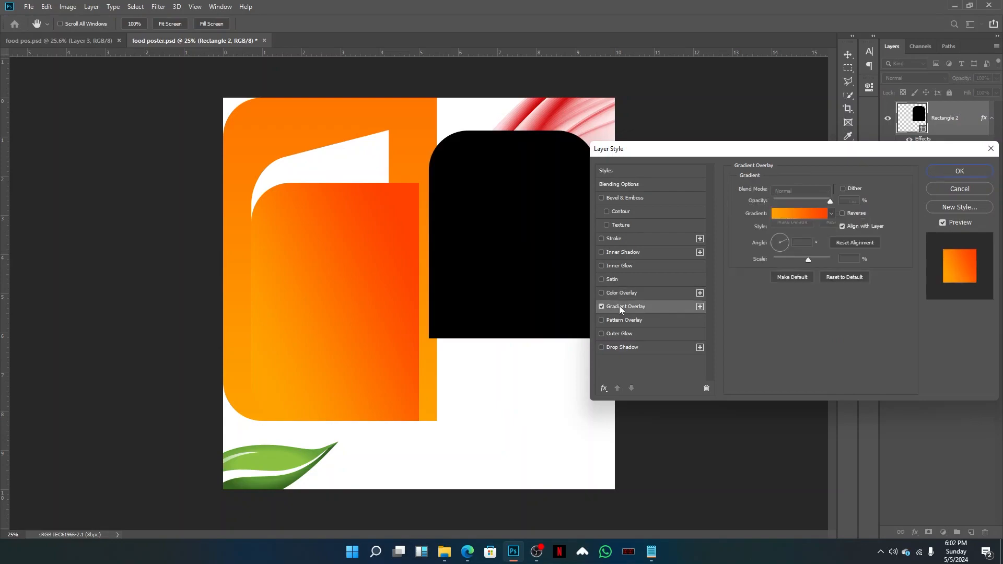
click(785, 240)
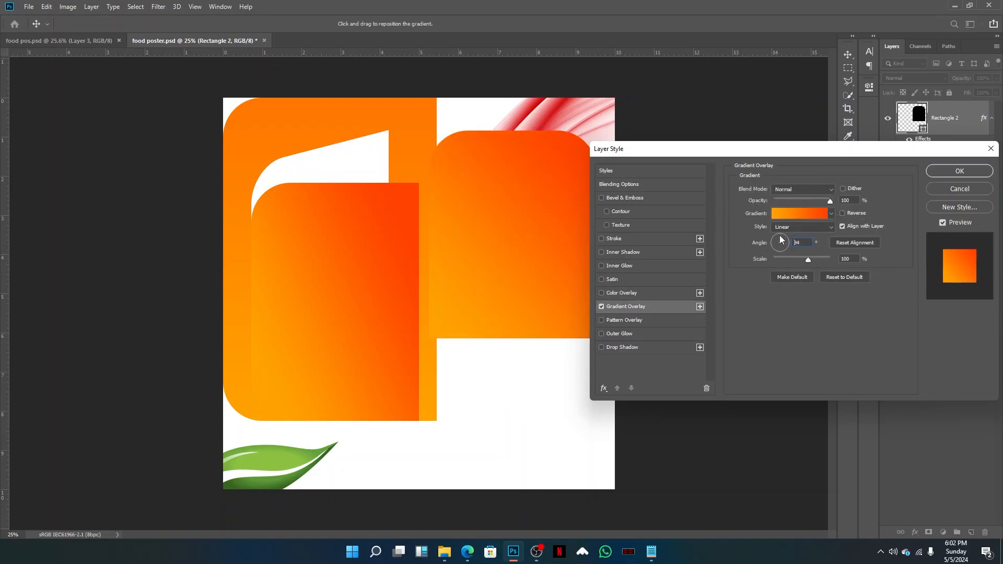
click(782, 235)
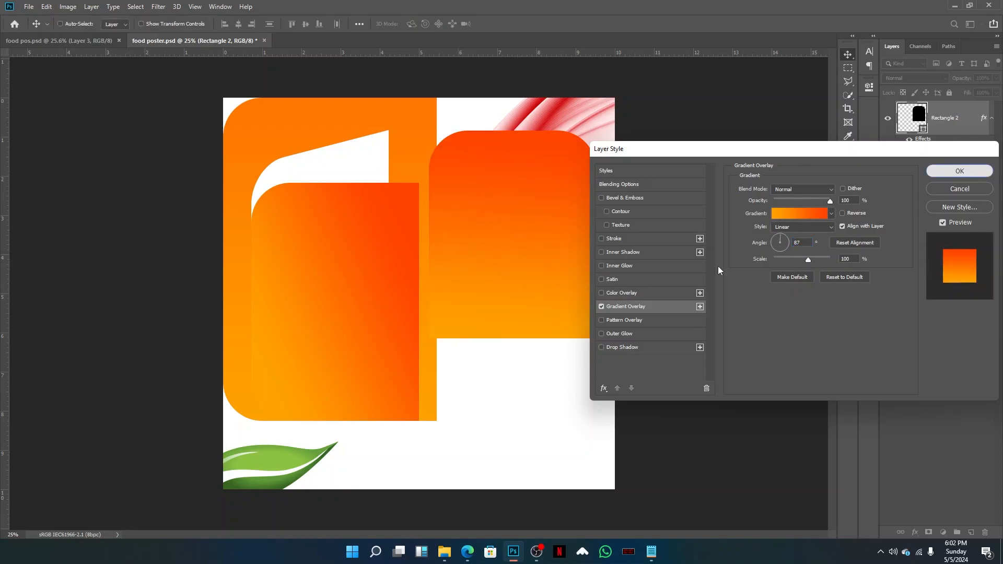
click(949, 170)
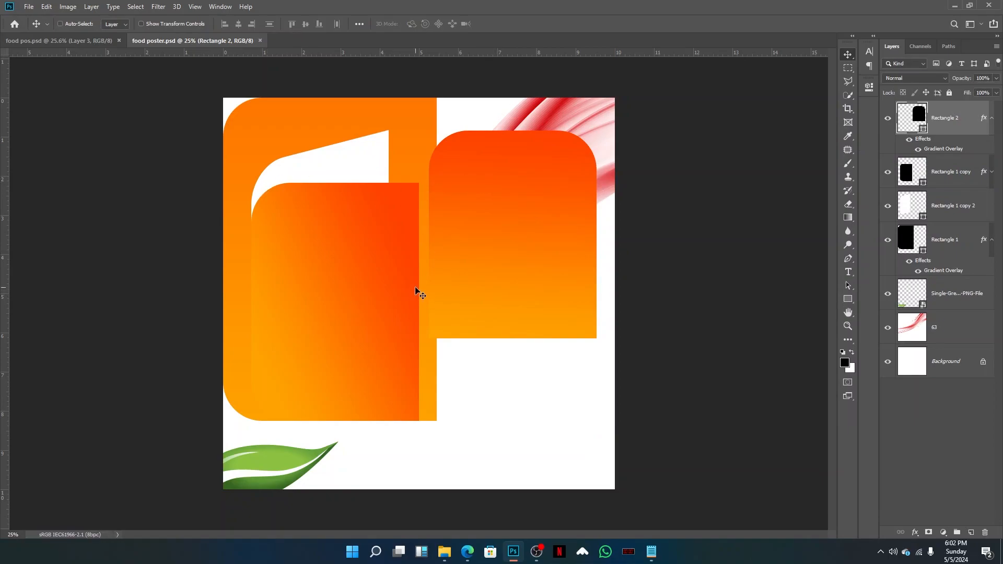
Place the delectable-chicken-with-citruses-pepper image from the Downloads folder as an embedded layer in the poster
click(28, 8)
click(93, 203)
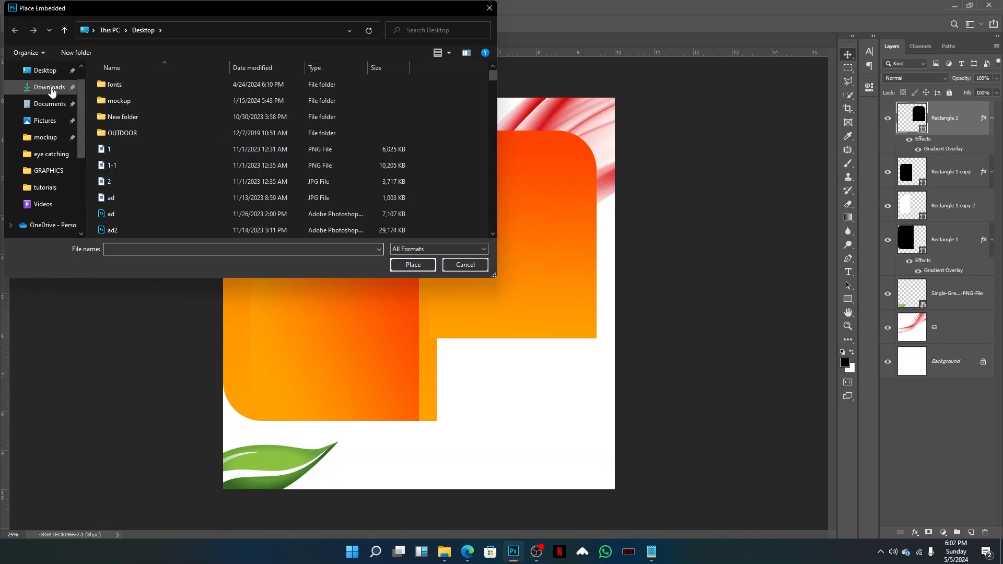
click(51, 87)
click(179, 112)
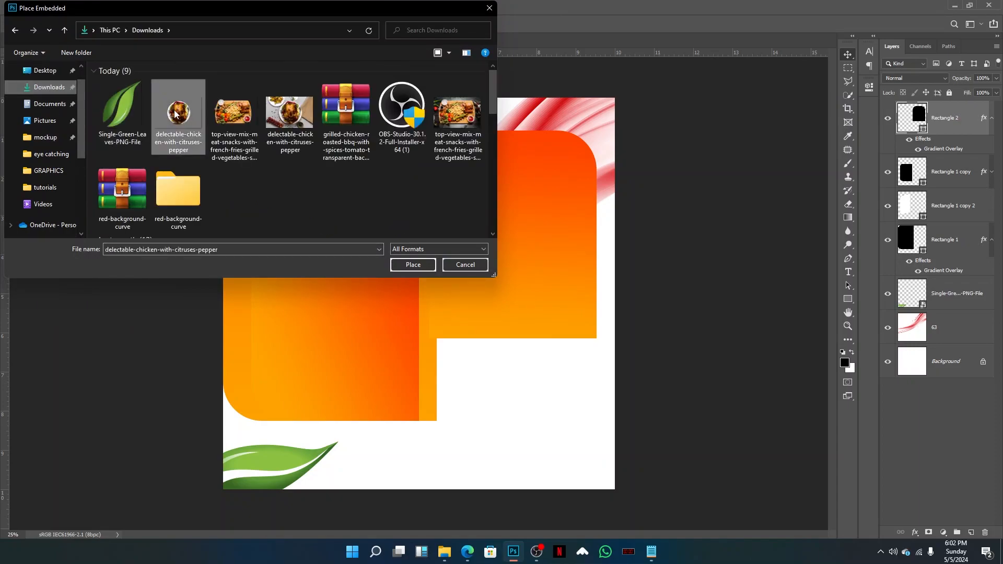
click(411, 265)
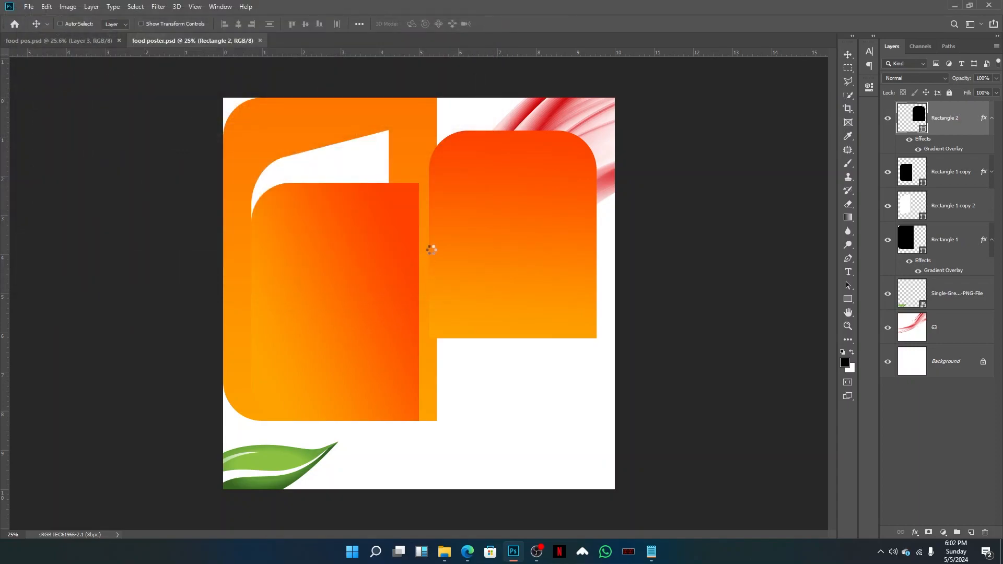
Scale the placed chicken plate up to about 48.6% and position it slightly right of the poster's centre, overlapping the orange shapes
scroll(502, 156, down, 2)
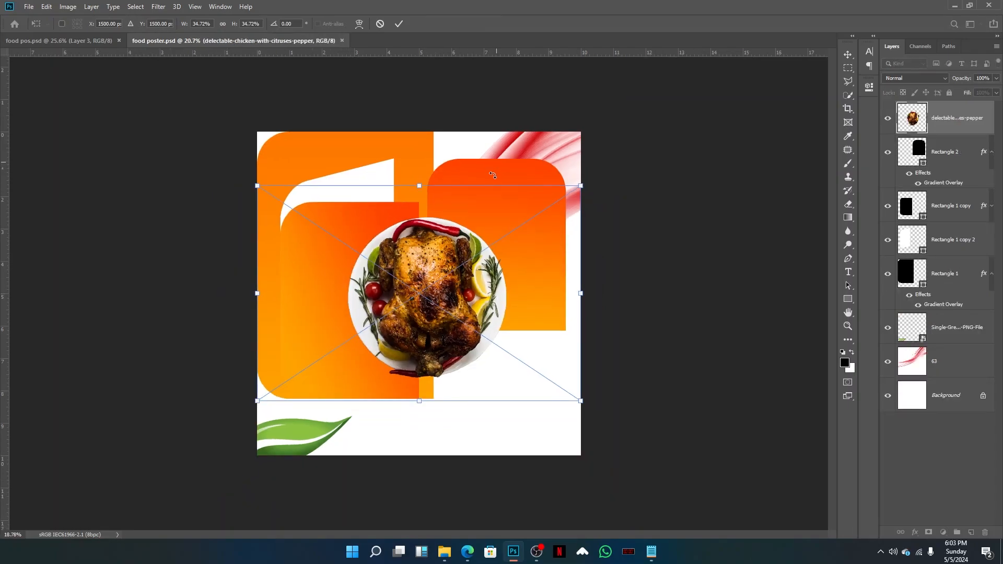
drag(419, 392, 427, 476)
mouse_move(425, 333)
mouse_down()
mouse_move(454, 317)
mouse_move(438, 326)
mouse_up()
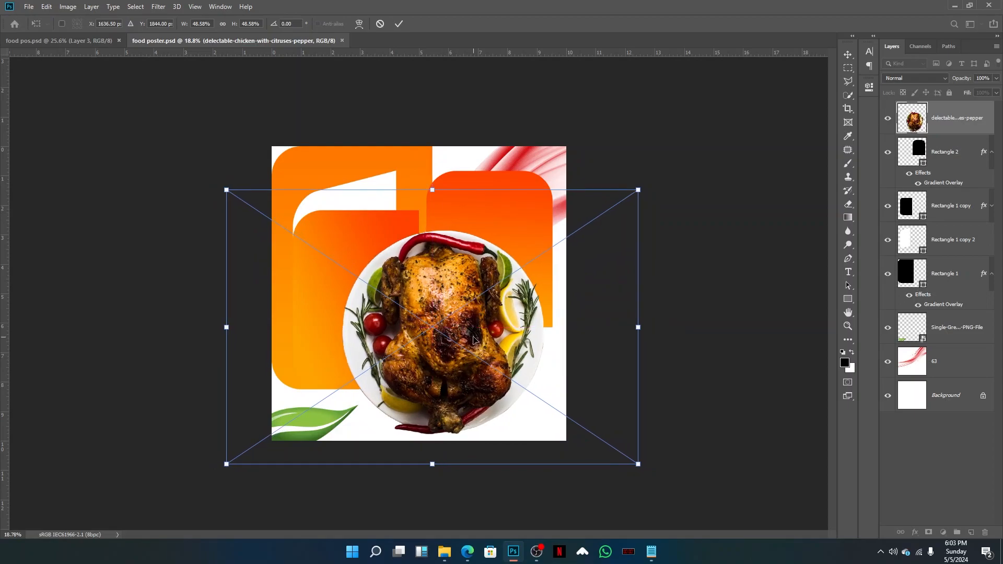
key(Return)
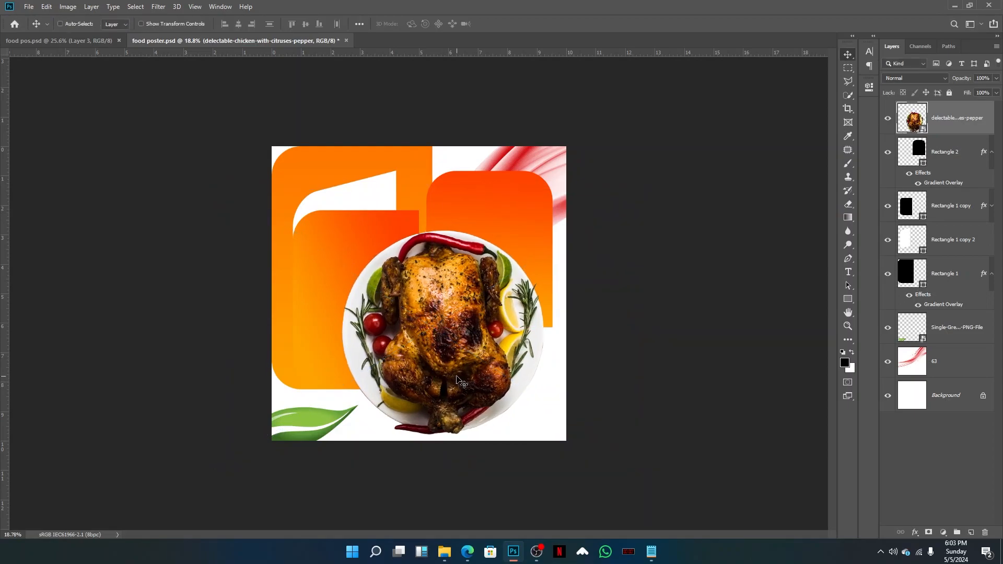
Reduce the chicken plate proportionally to about 41.6% by raising its lower edge
key(ctrl+t)
drag(431, 463, 432, 424)
key(Return)
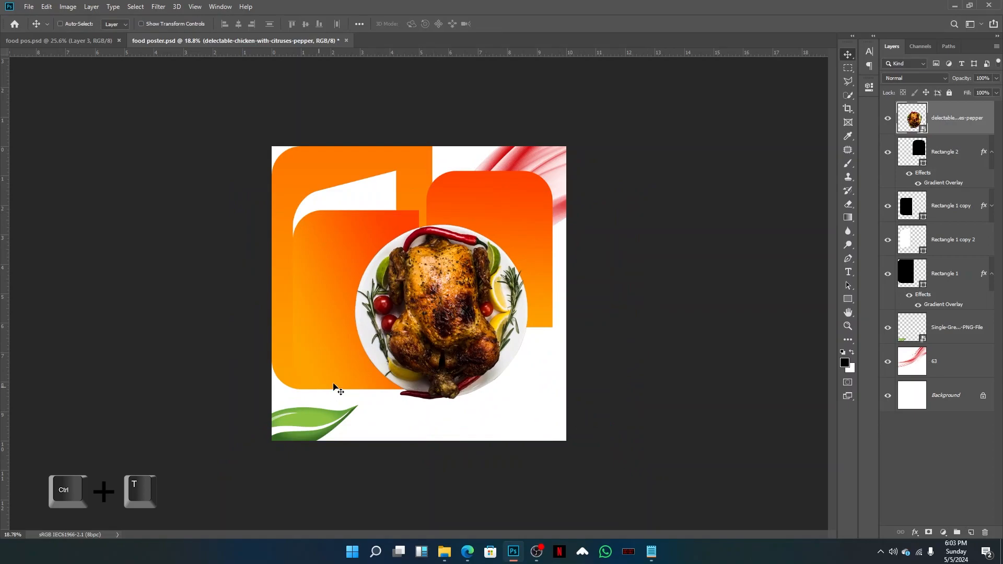
Draw a black rectangle about 3666 × 682 px across the poster's lower edge and place its layer beneath the green leaf layer
click(851, 299)
drag(587, 406, 227, 473)
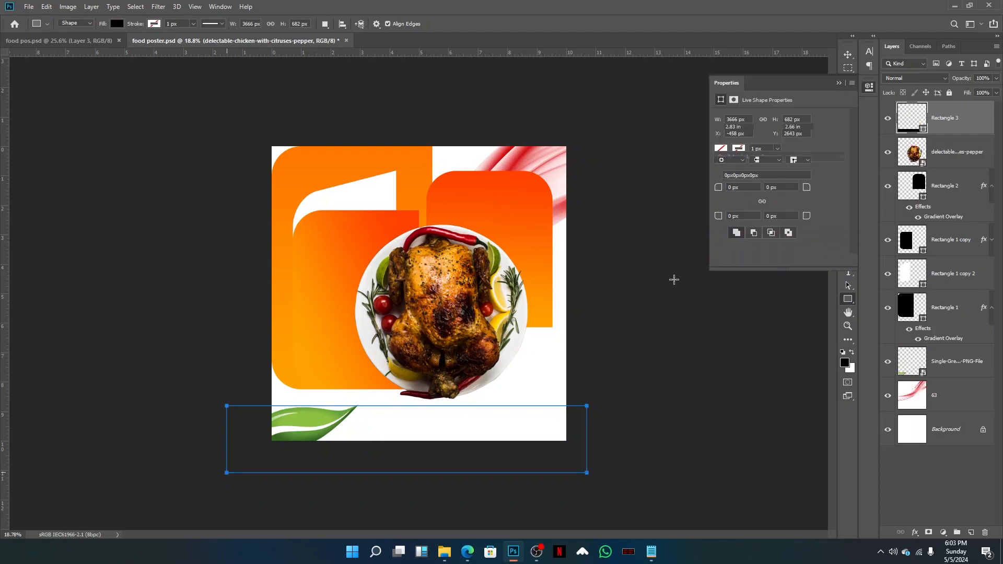
drag(995, 112, 940, 378)
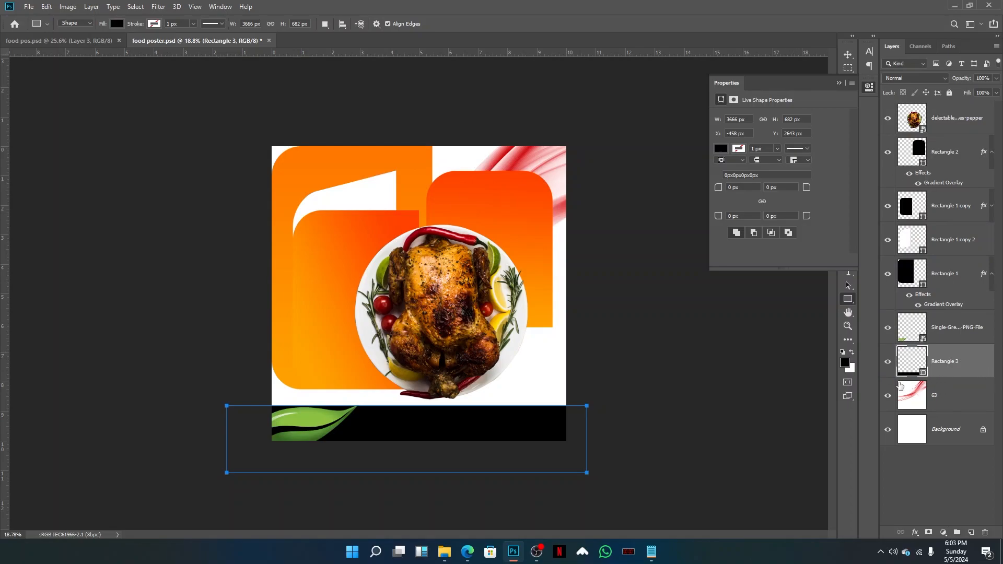
Fill Rectangle 3 with the light orange ffa000 sampled from the large orange shape
double_click(922, 373)
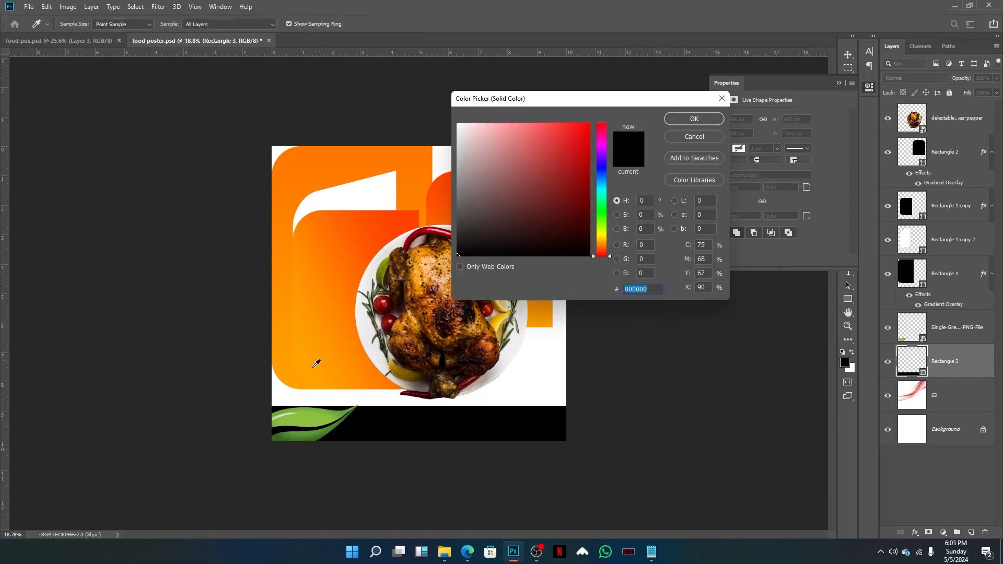
click(286, 365)
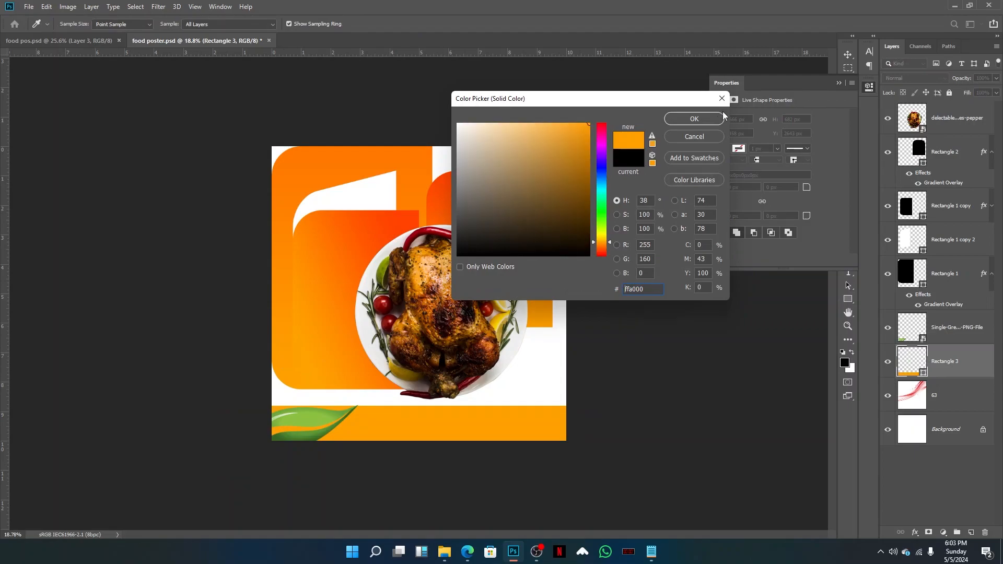
click(697, 120)
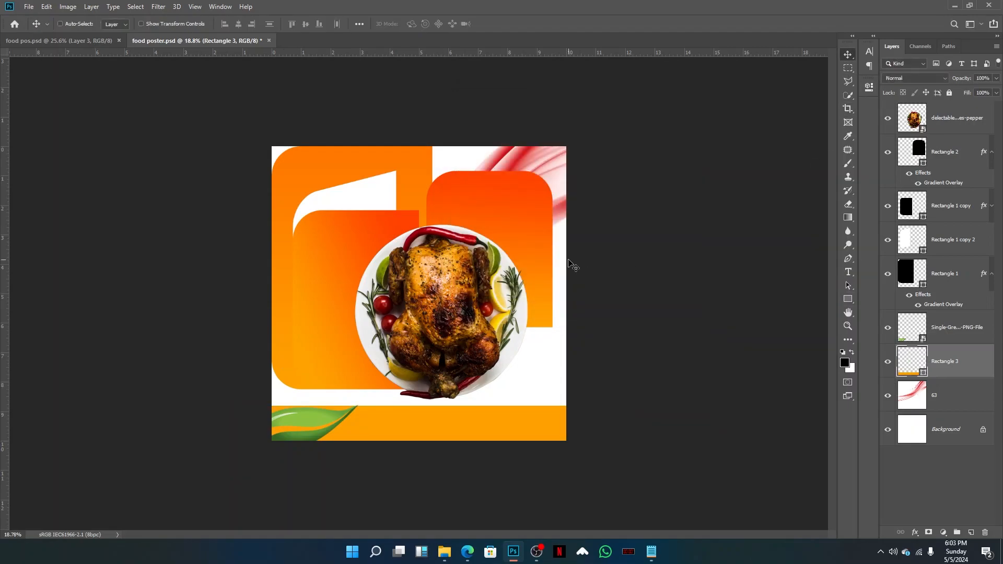
Warp Rectangle 3 so its upper edge sags below the canvas at the left and curves upward to the poster's right side
key(ctrl+t)
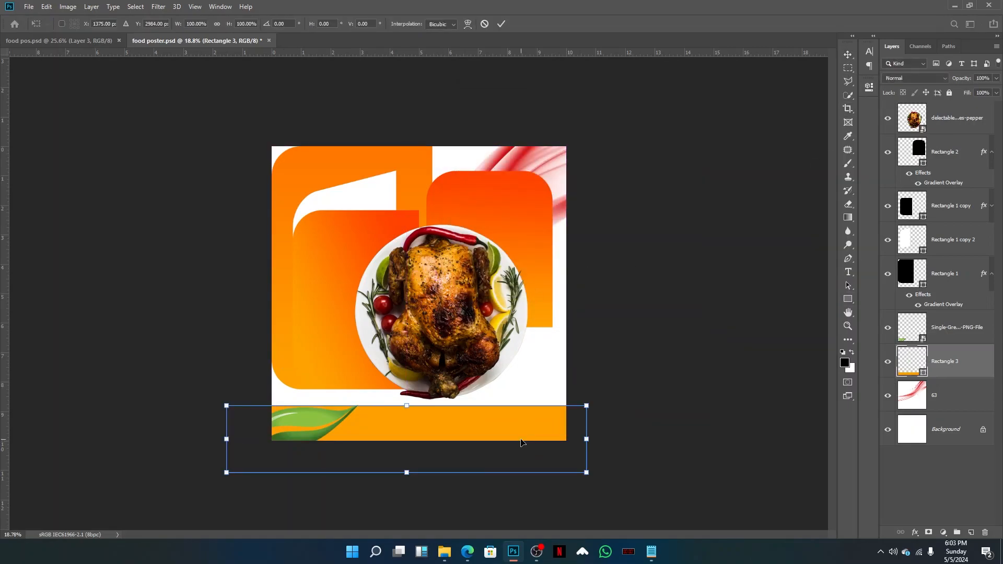
right_click(499, 422)
click(510, 341)
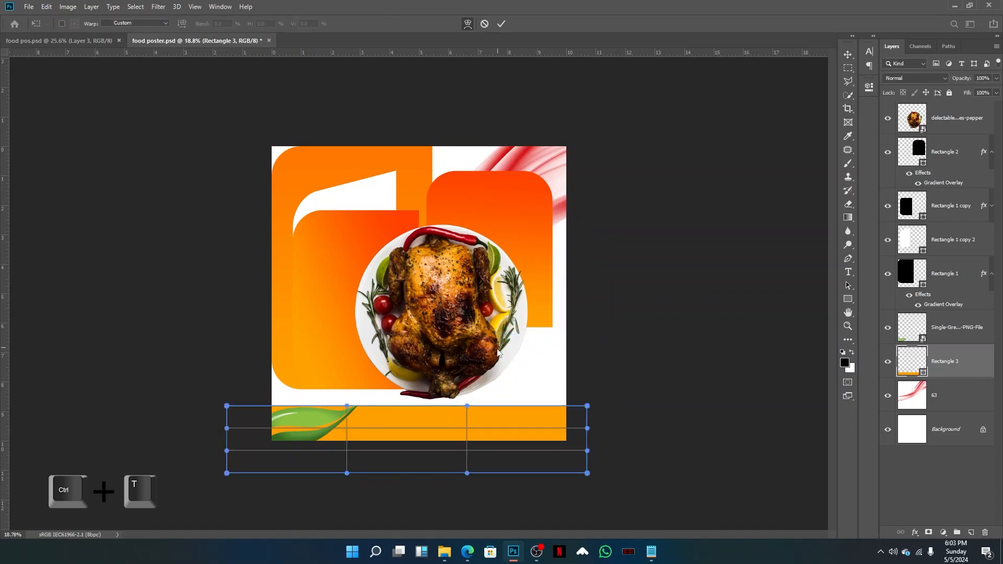
drag(227, 406, 231, 459)
drag(347, 406, 353, 464)
drag(586, 407, 586, 370)
drag(467, 407, 478, 440)
drag(529, 415, 543, 389)
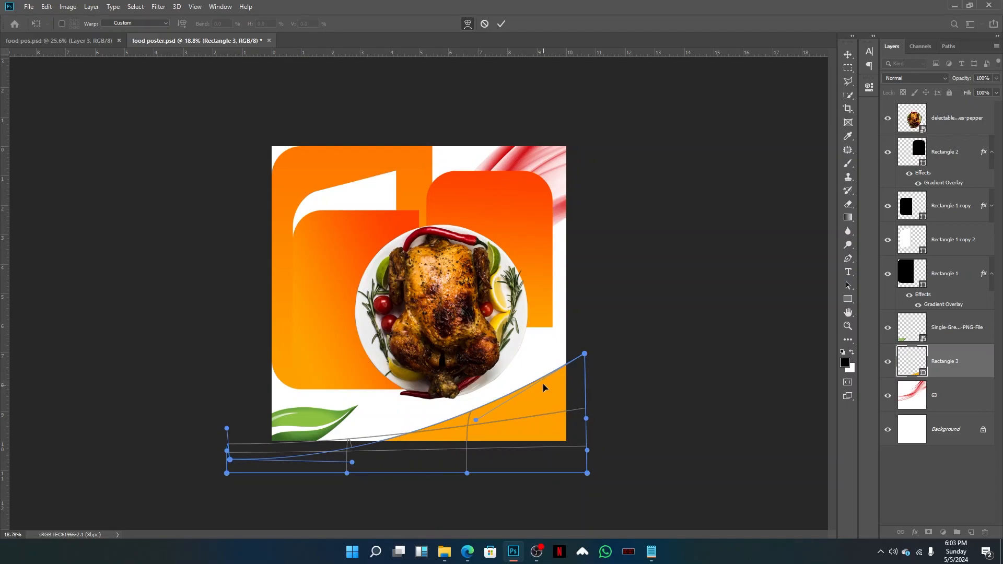
key(Return)
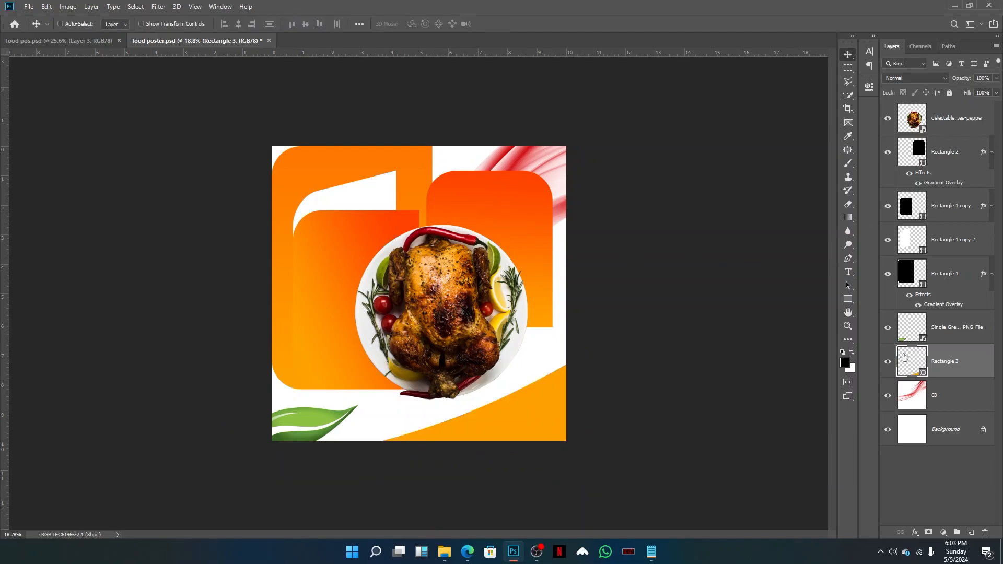
Recolour Rectangle 3 with the deeper orange ff8e00 sampled from the inner gradient shape
double_click(924, 373)
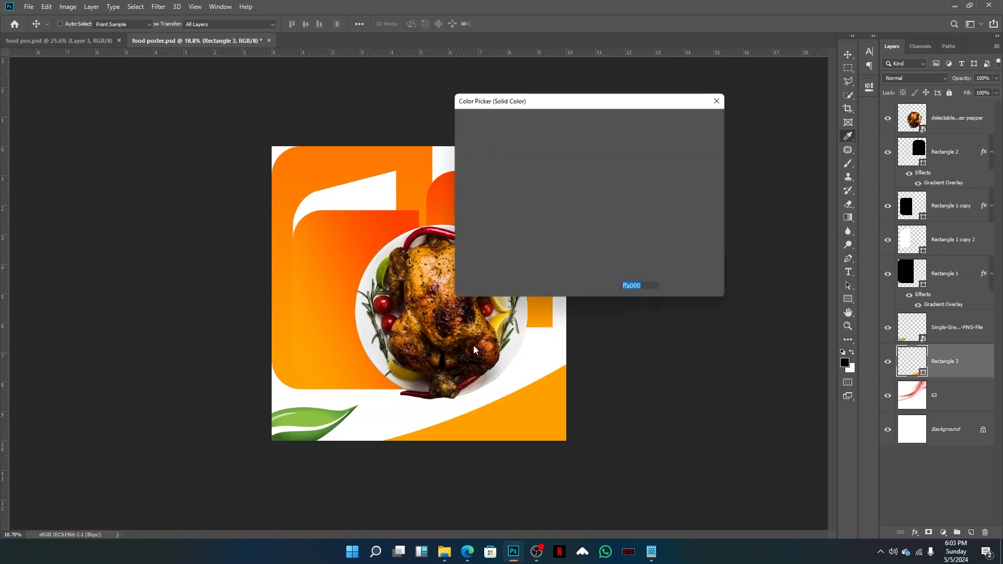
click(314, 248)
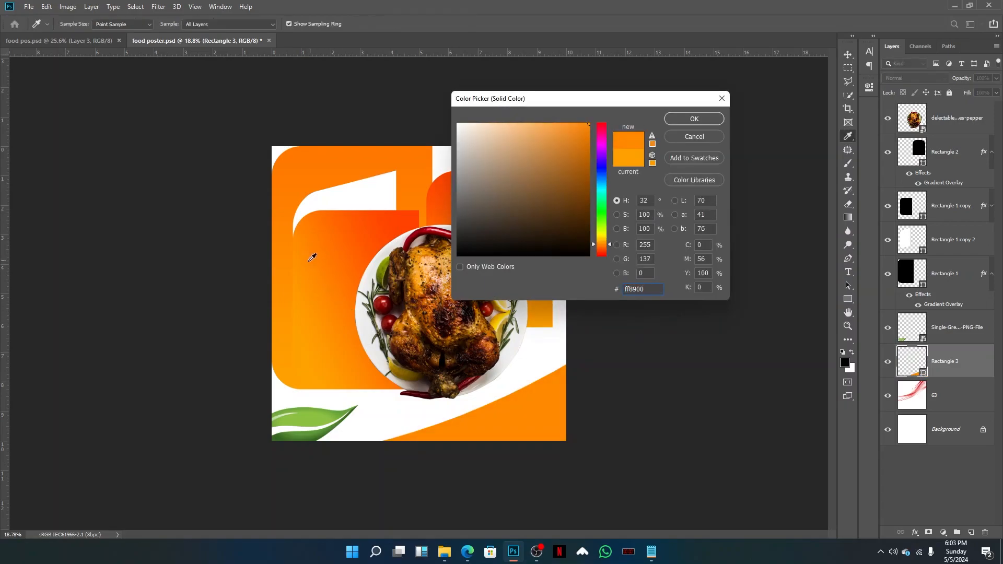
click(690, 119)
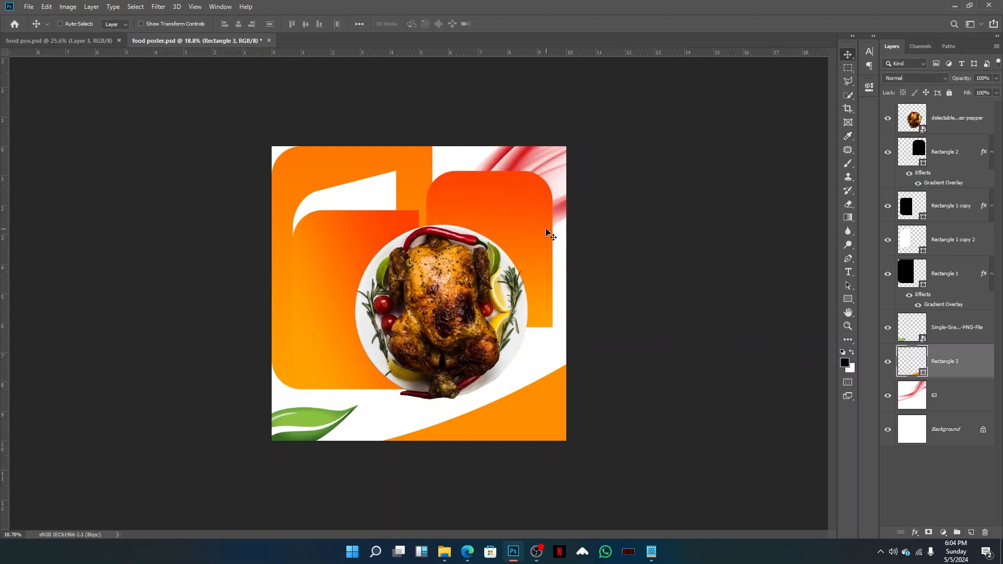
Turn Rectangle 3 into a curved orange band by covering its lower part with a white (ffffff) copy shifted downward, and save the poster
key(ctrl+j)
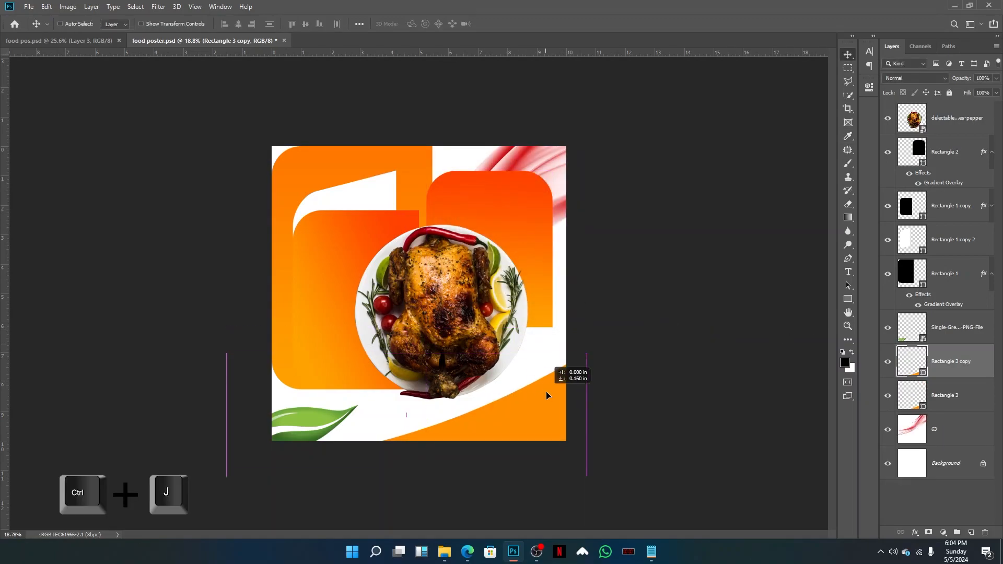
double_click(925, 372)
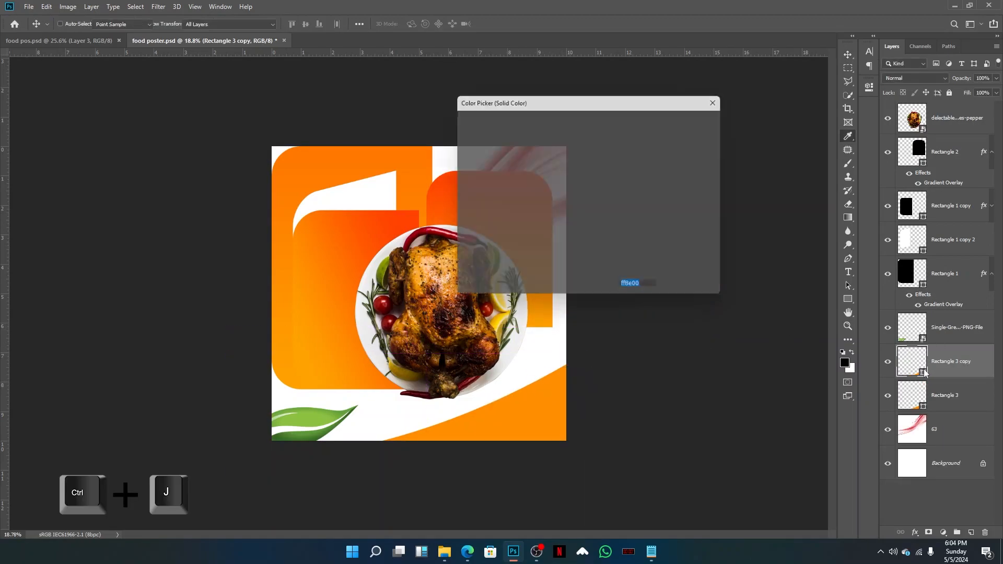
key(Return)
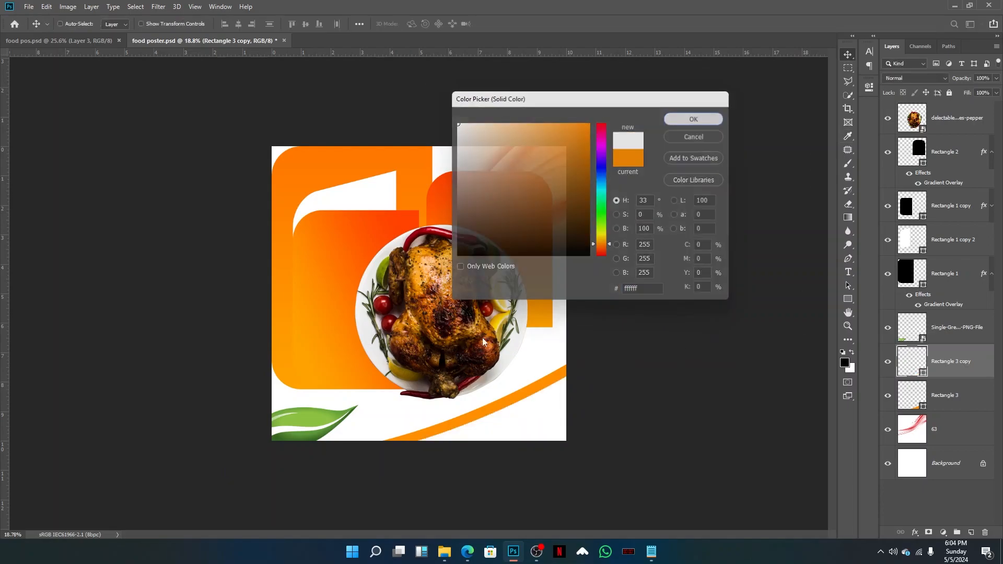
drag(506, 328, 517, 349)
key(ctrl)
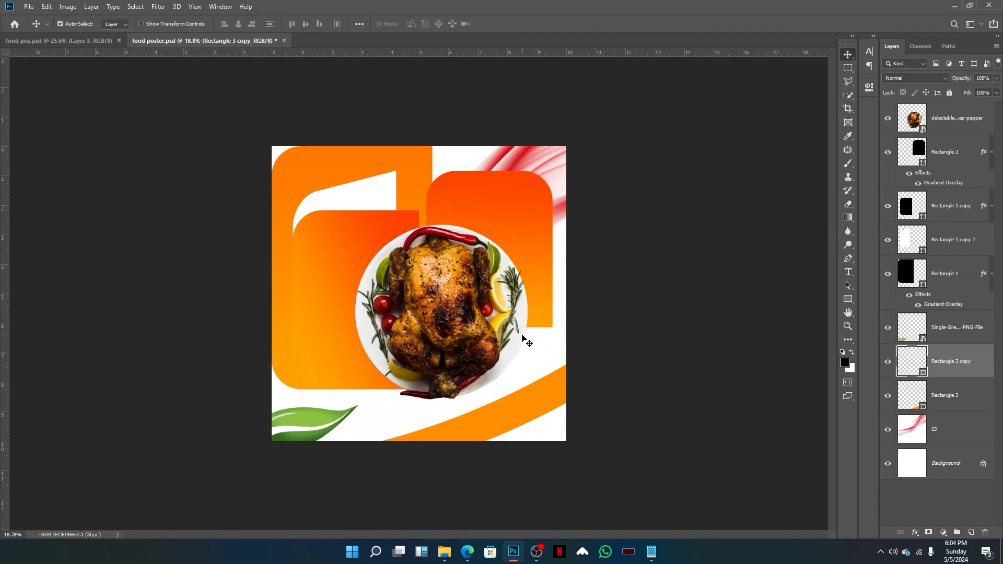
Enlarge the chicken plate proportionally to about 49% by extending its lower and upper edges
click(924, 130)
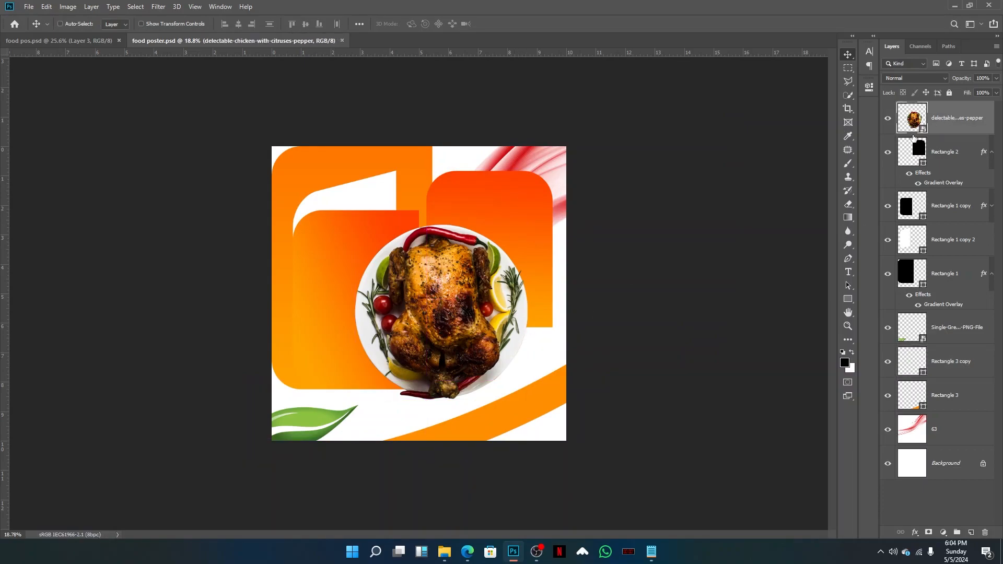
key(ctrl+t)
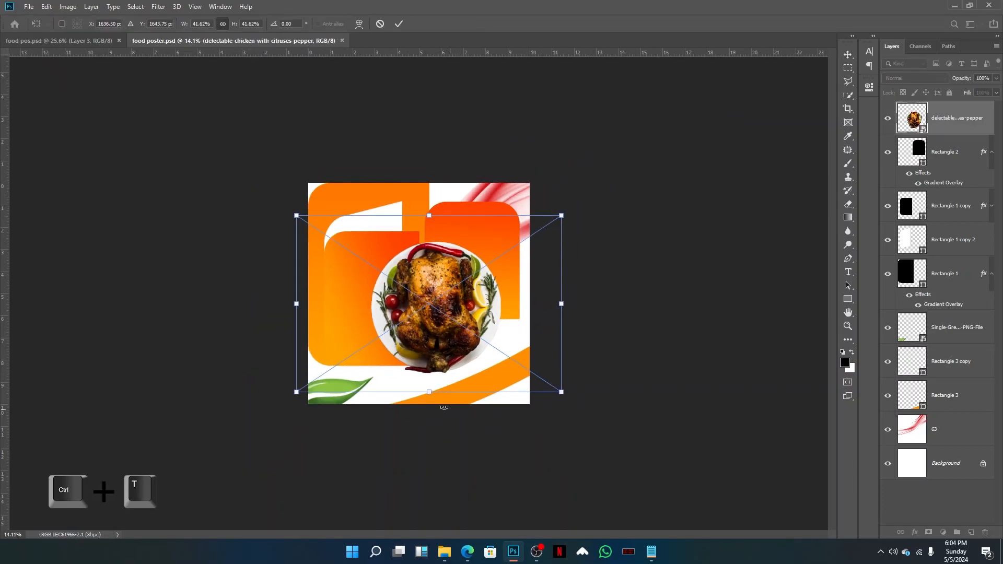
drag(430, 392, 428, 418)
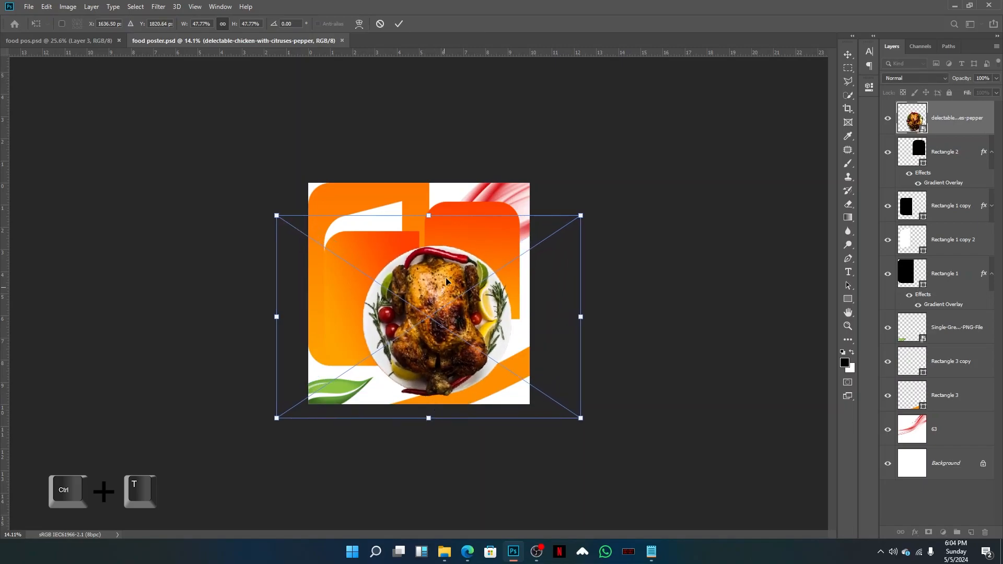
drag(428, 216, 428, 210)
scroll(457, 261, up, 5)
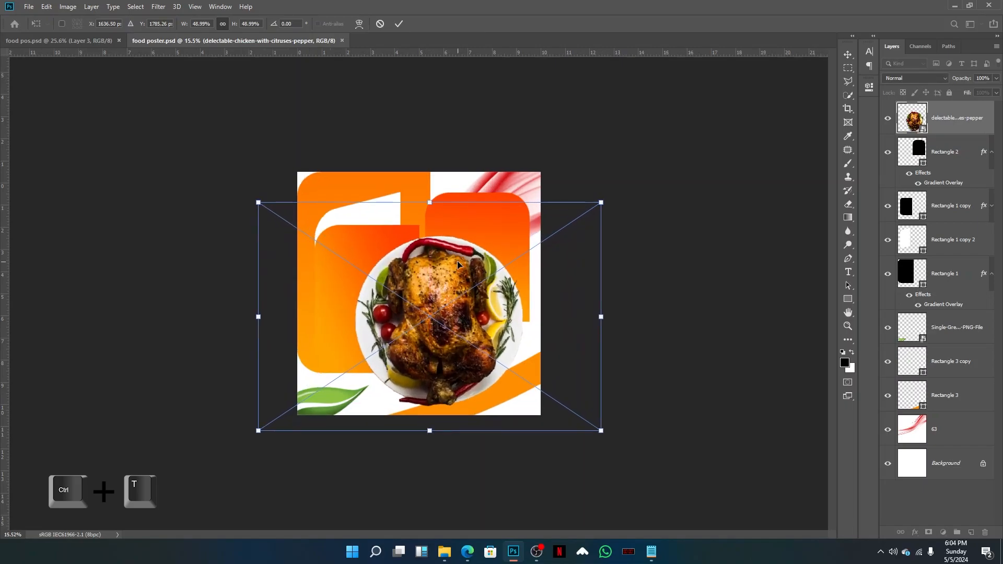
key(Return)
scroll(465, 263, up, 2)
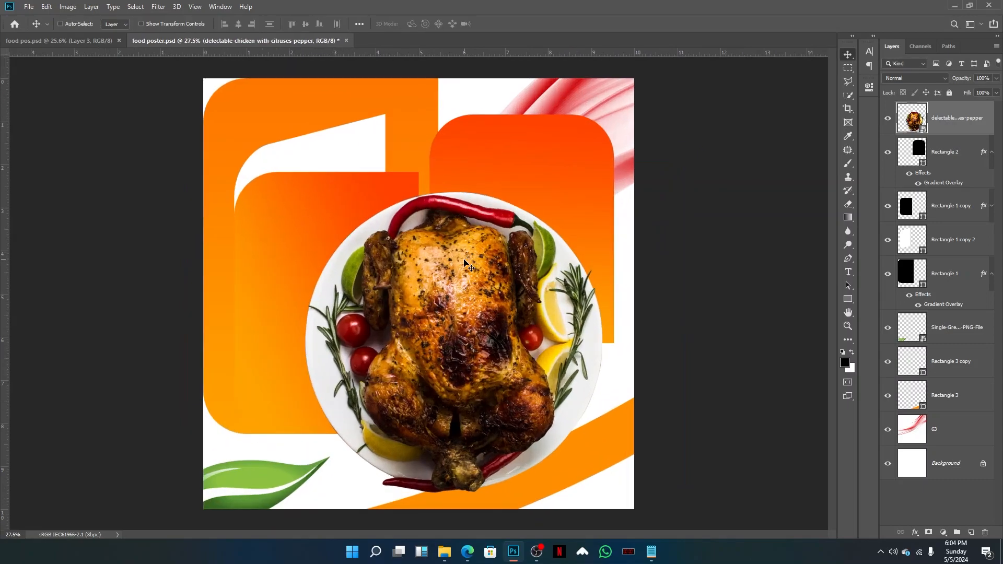
Shrink the chicken plate slightly by lowering its upper edge
key(ctrl)
key(ctrl+t)
drag(439, 132, 439, 142)
key(Return)
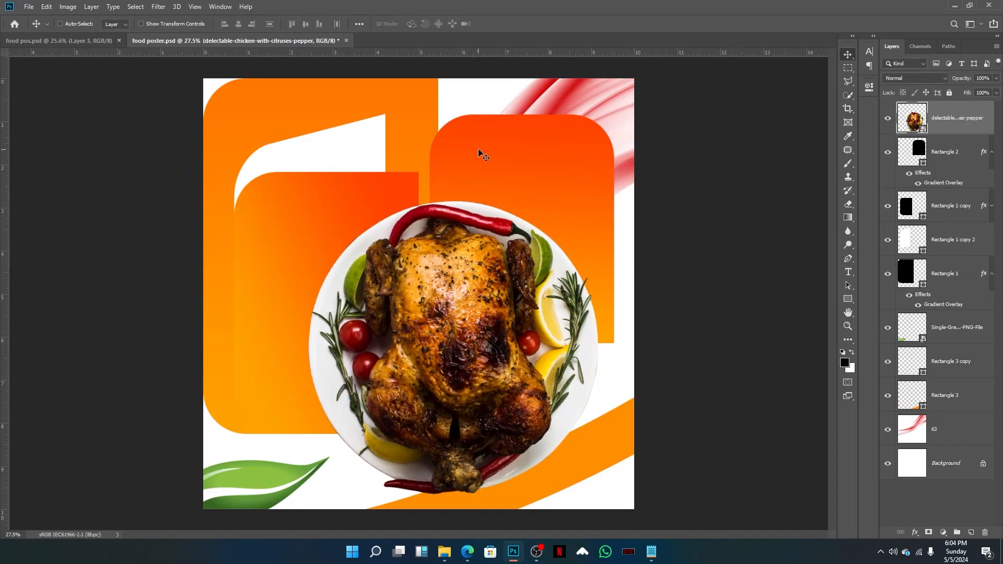
Add a drop shadow to the chicken plate with 78% opacity, 42 px distance, 103 px size and a 141° angle
scroll(472, 155, down, 1)
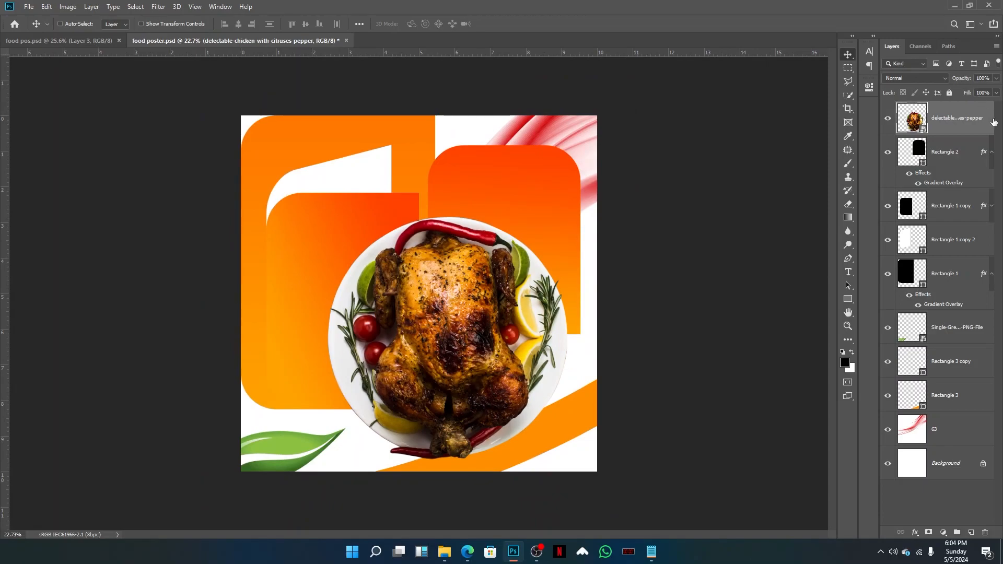
double_click(986, 132)
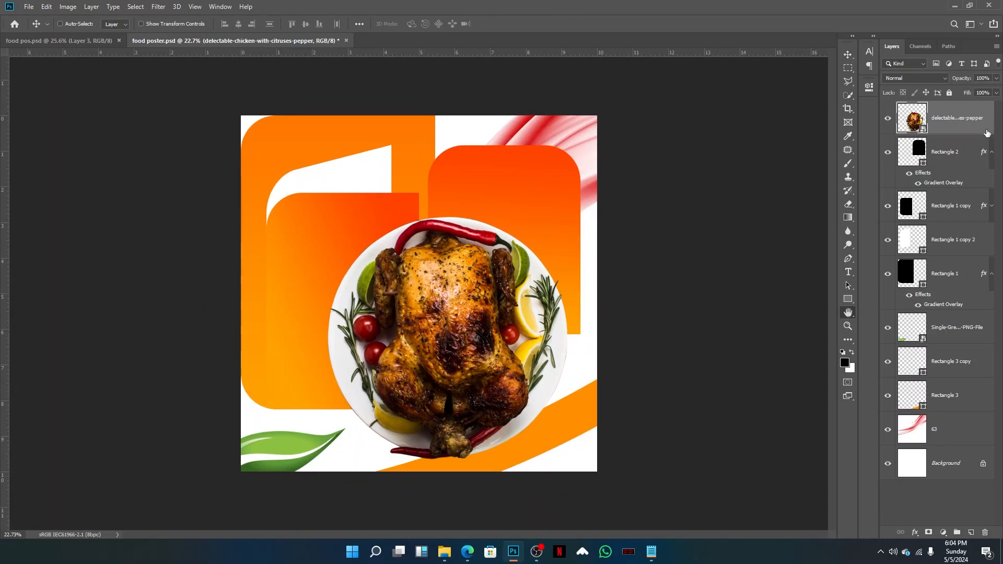
click(624, 348)
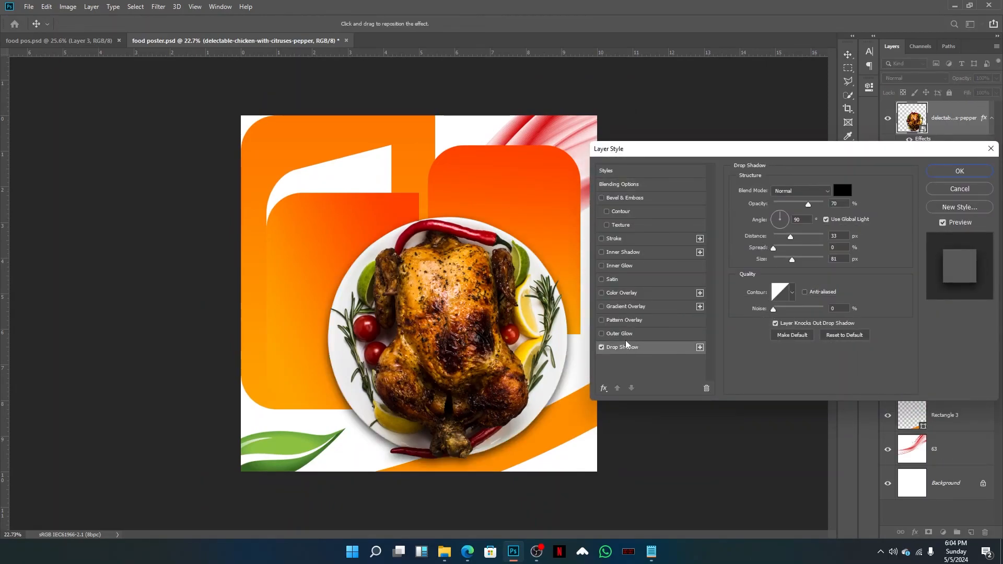
drag(814, 202, 798, 261)
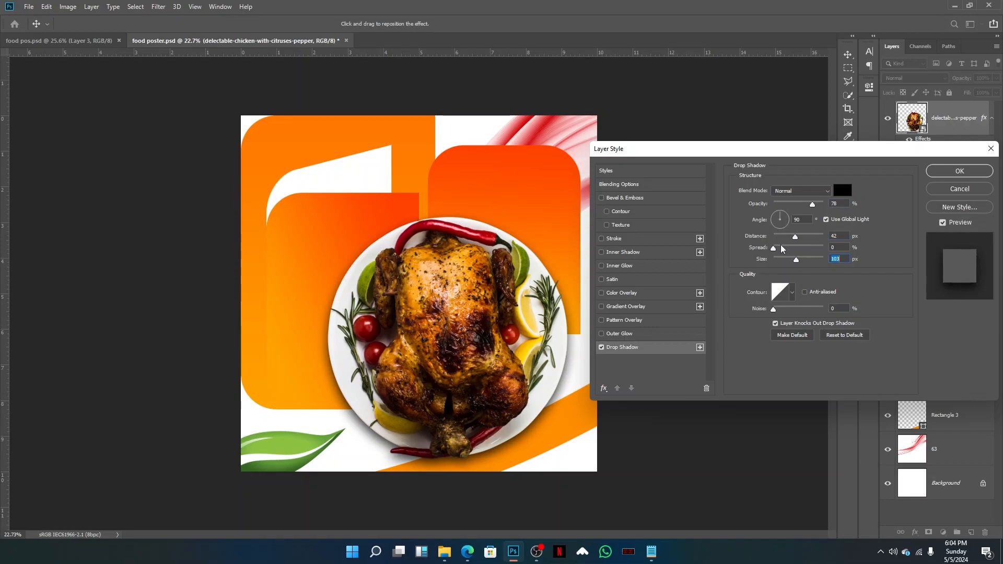
click(778, 218)
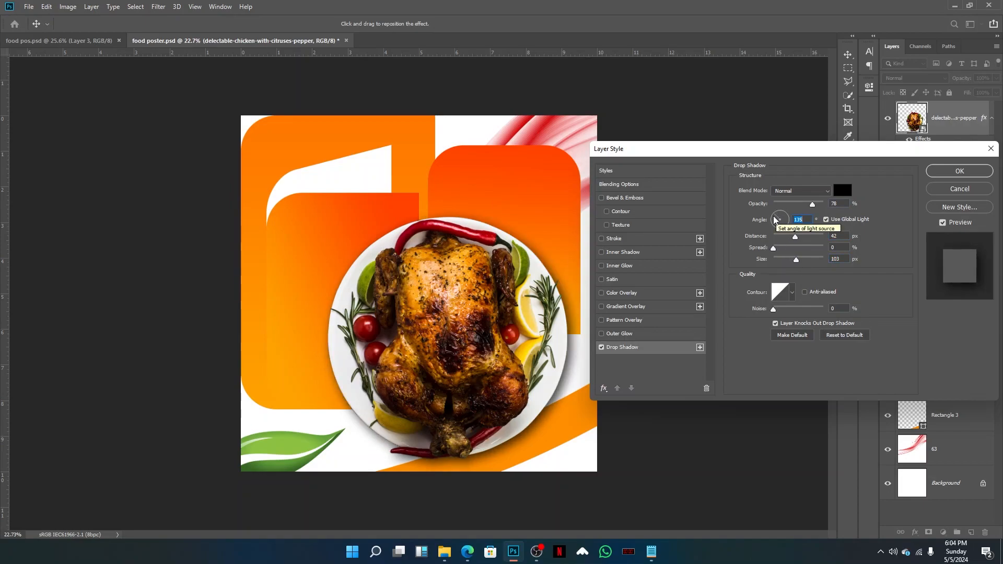
drag(780, 220, 777, 219)
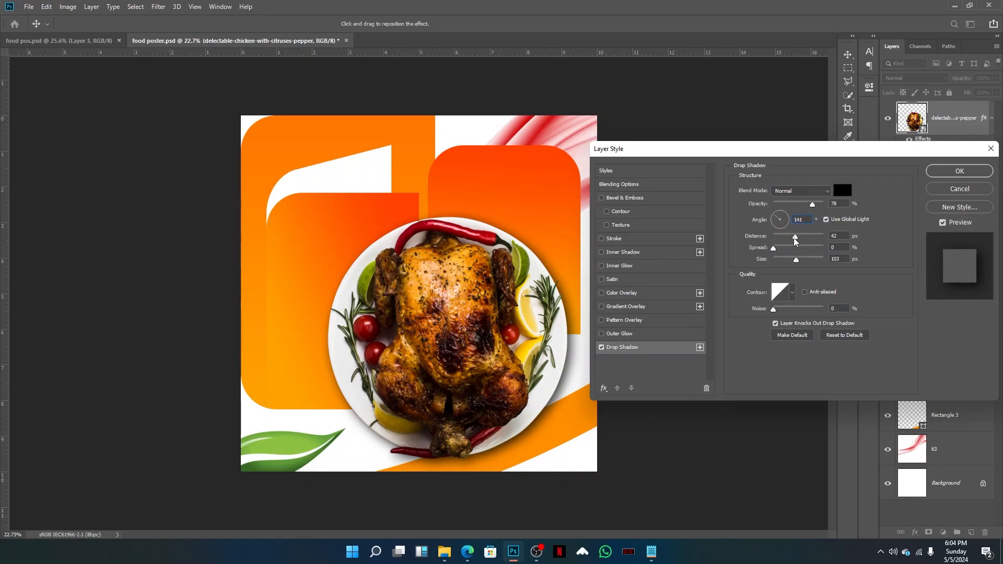
Refine the plate's shadow to 64% opacity, 49 px distance, 3% spread and 109 px size in Normal mode, and save the poster
drag(796, 239, 798, 240)
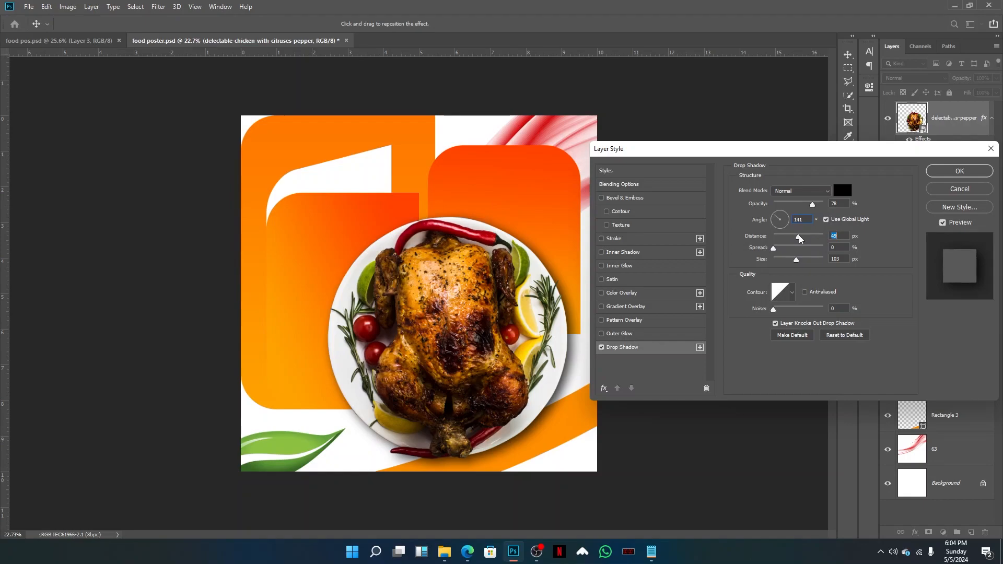
drag(808, 206, 805, 205)
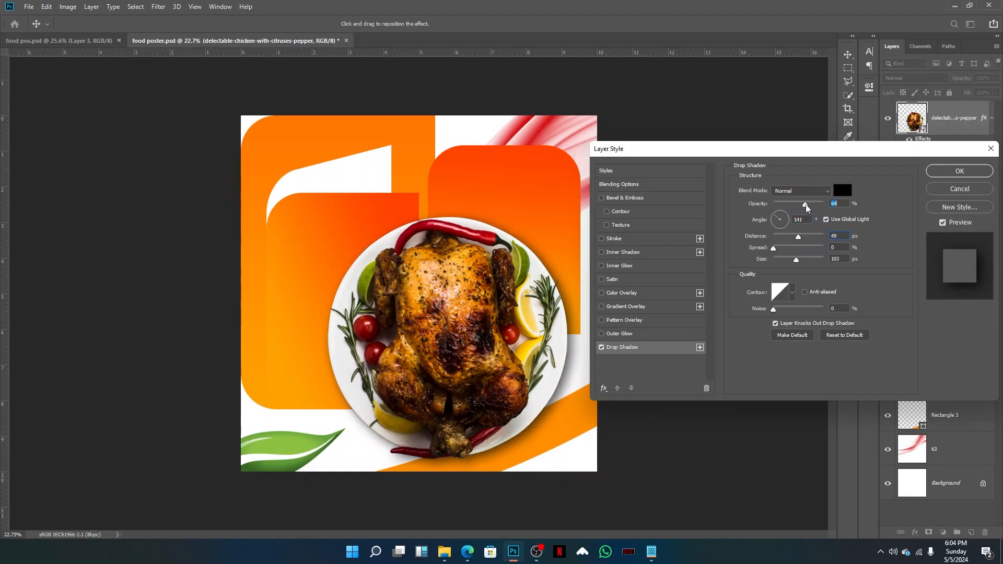
drag(797, 259, 776, 252)
click(838, 247)
click(798, 188)
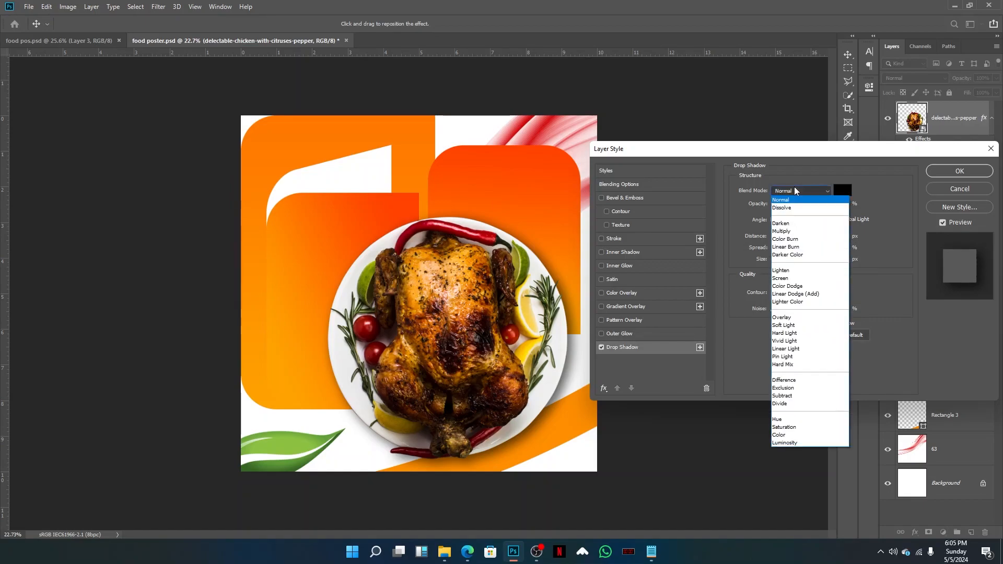
click(819, 197)
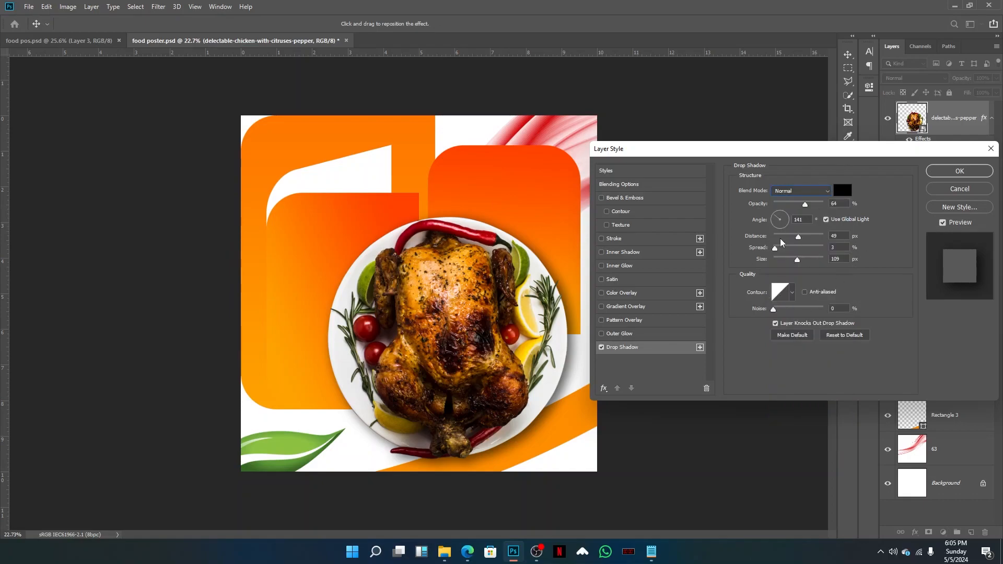
click(934, 172)
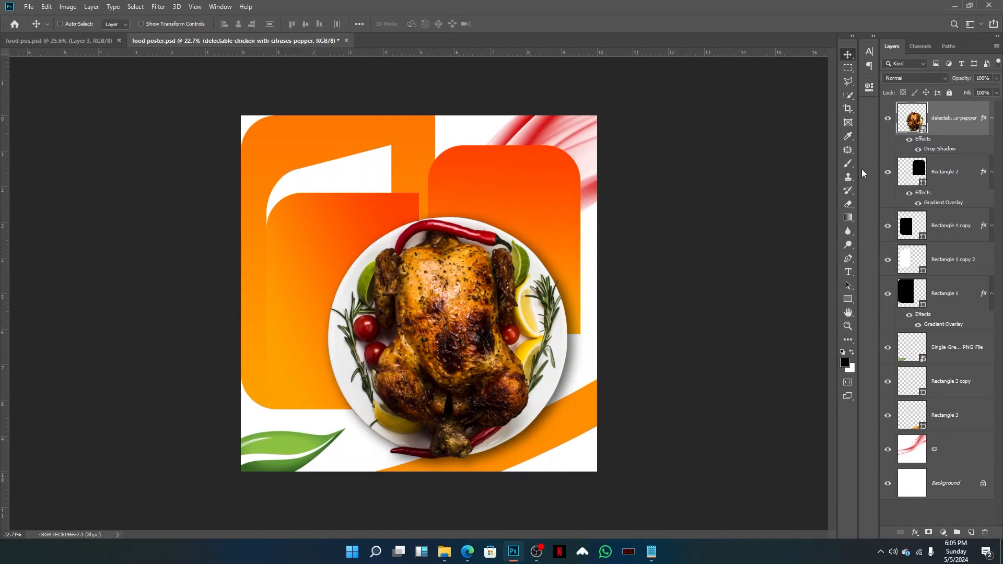
key(ctrl+s)
Place the cut-out image top-view-mix-meat-snacks-with-french-fries-grilled-vegetables-salad-sauces-board from Downloads as an embedded object
click(24, 6)
click(54, 205)
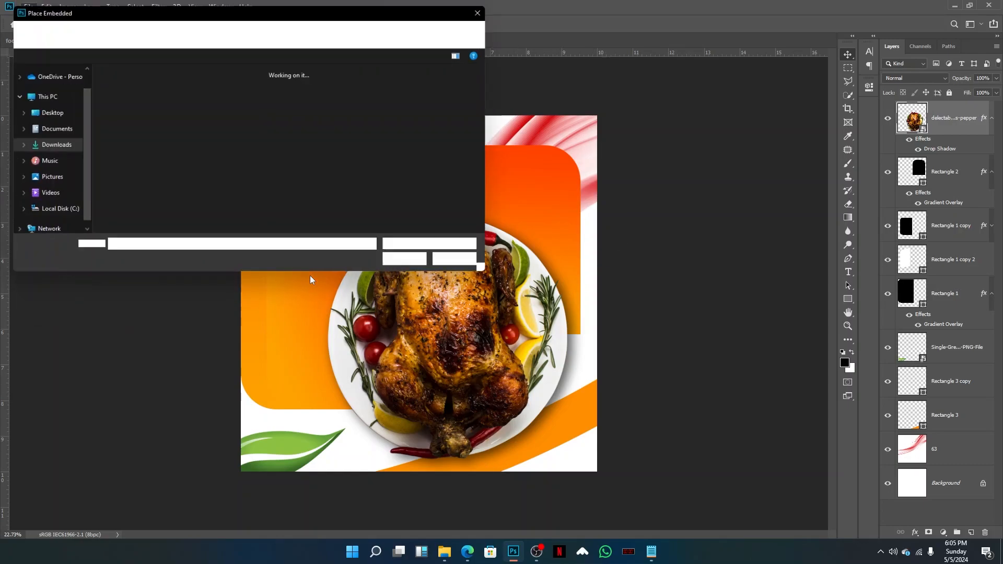
click(235, 115)
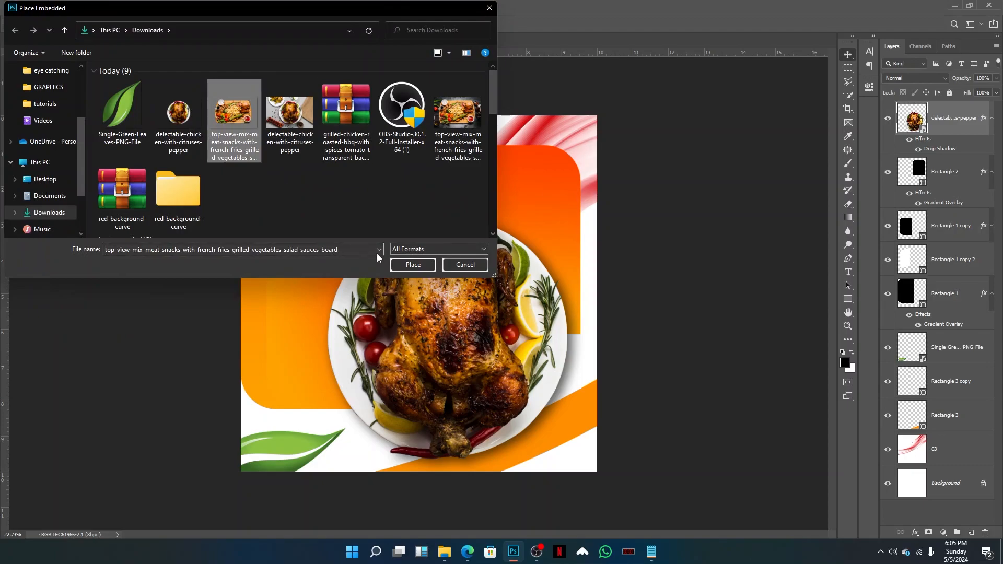
click(419, 266)
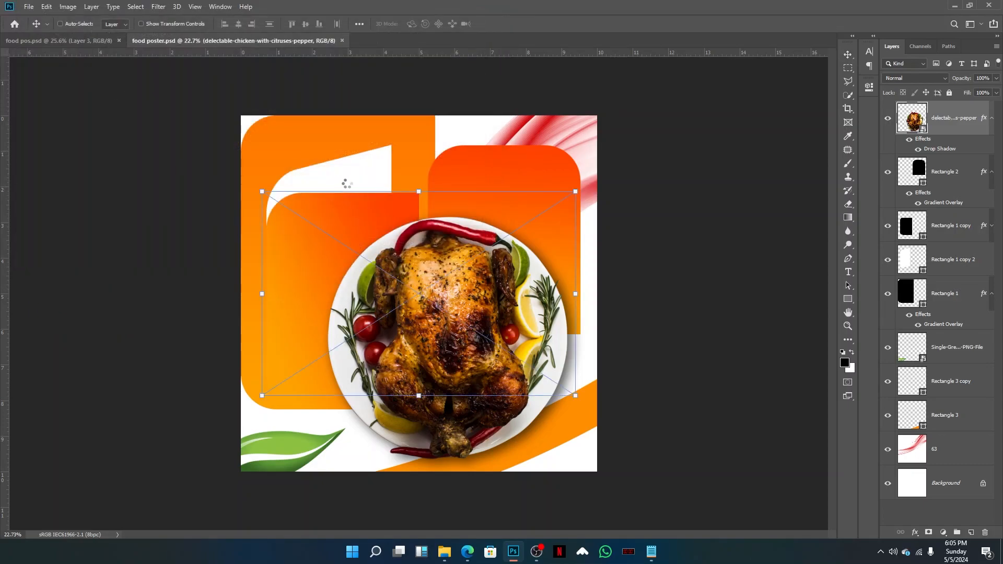
Scale the meat snack board to about 42% and position it beside the chicken plate, near the poster's left edge
drag(579, 289, 325, 282)
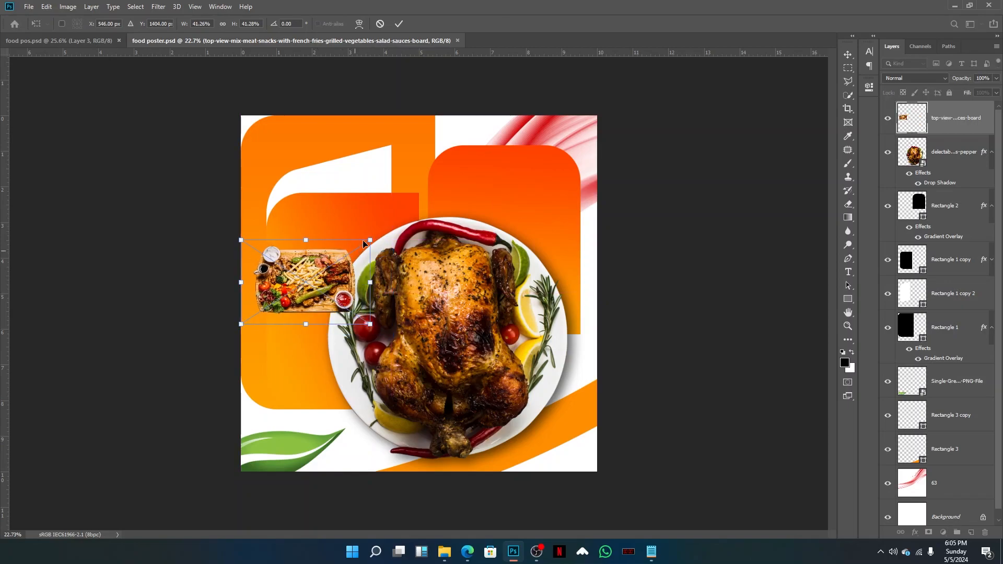
drag(371, 234, 373, 232)
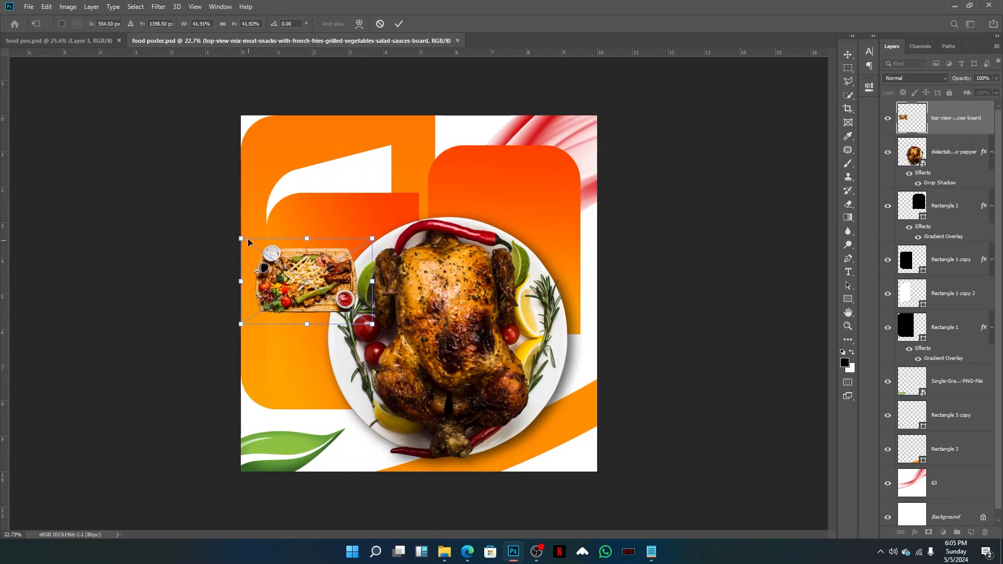
key(Return)
drag(247, 254, 247, 255)
drag(248, 257, 248, 257)
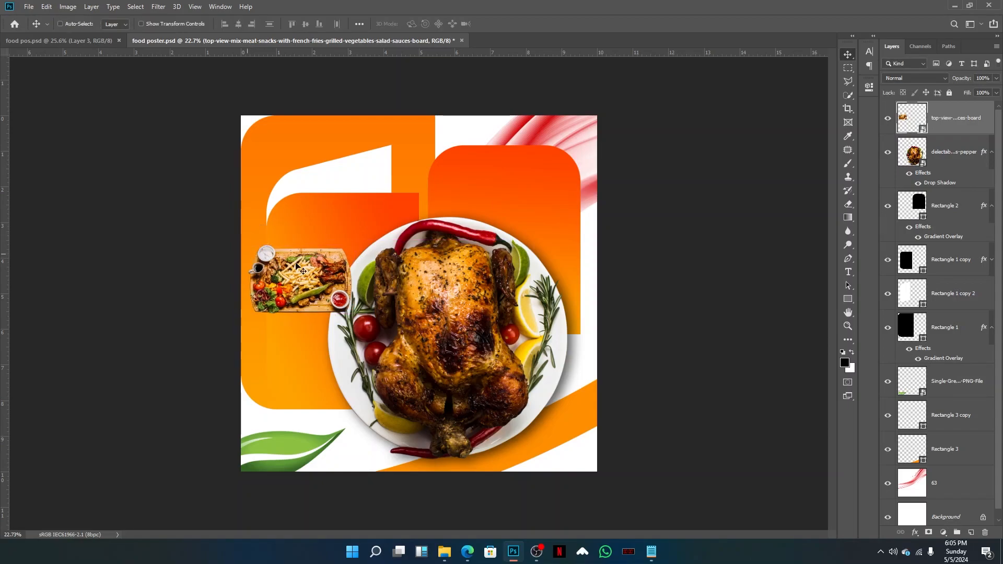
Copy the chicken plate's drop shadow layer style onto the meat snack board
right_click(952, 183)
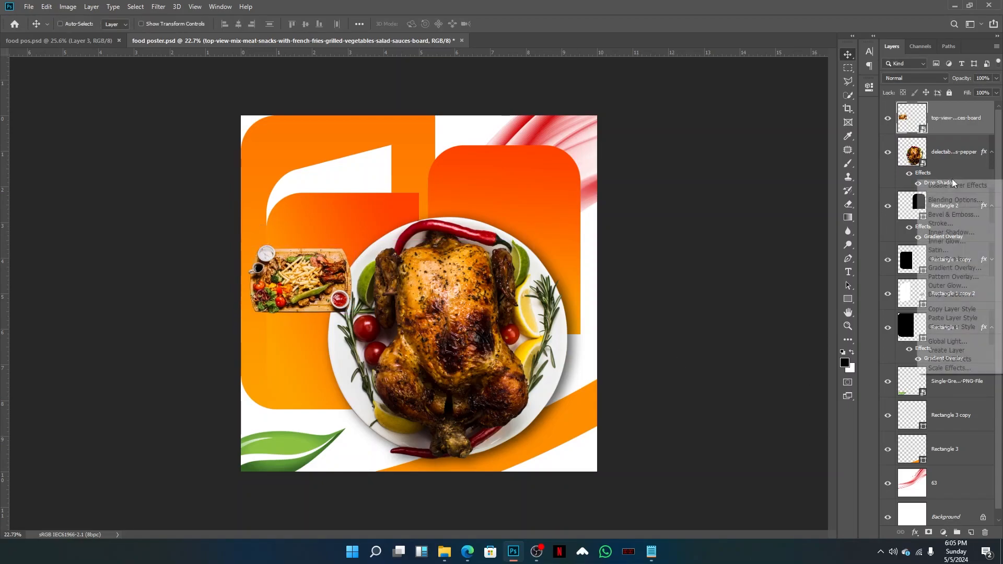
click(953, 309)
click(965, 119)
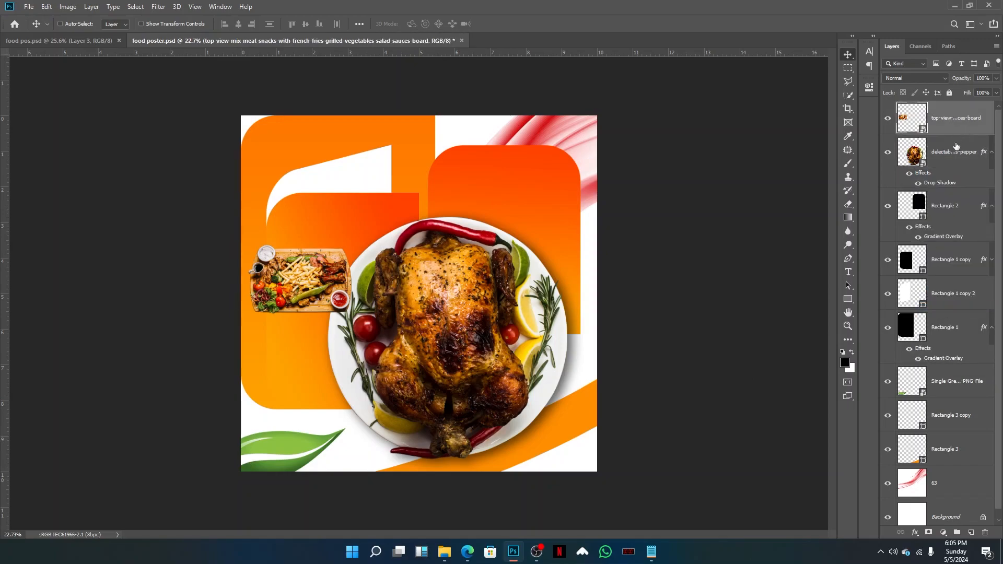
right_click(941, 184)
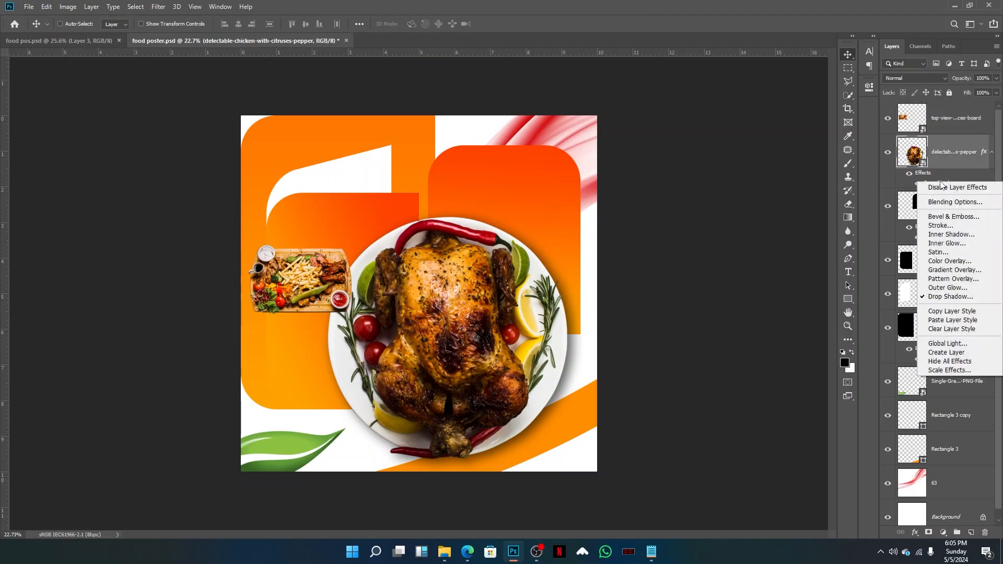
click(948, 312)
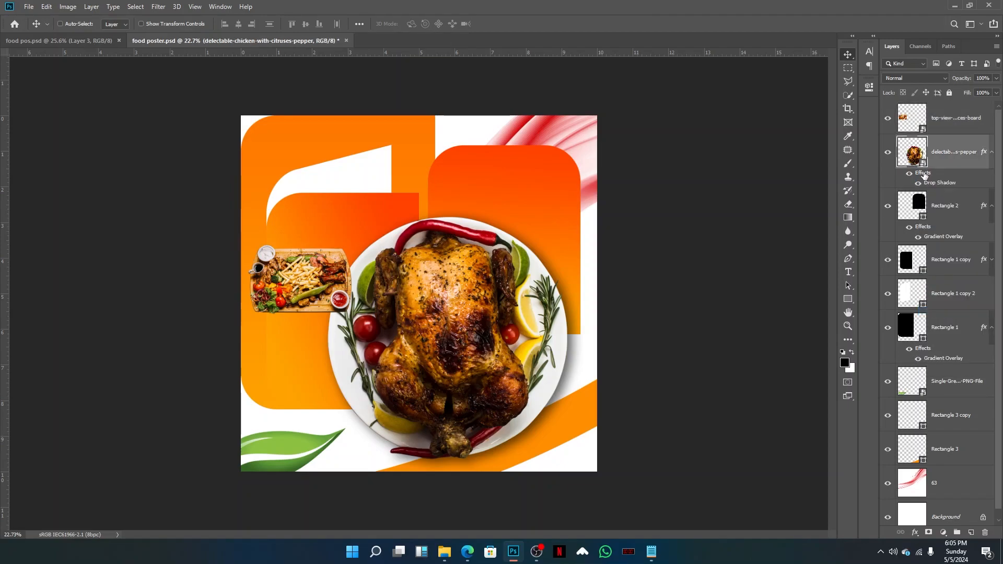
click(958, 125)
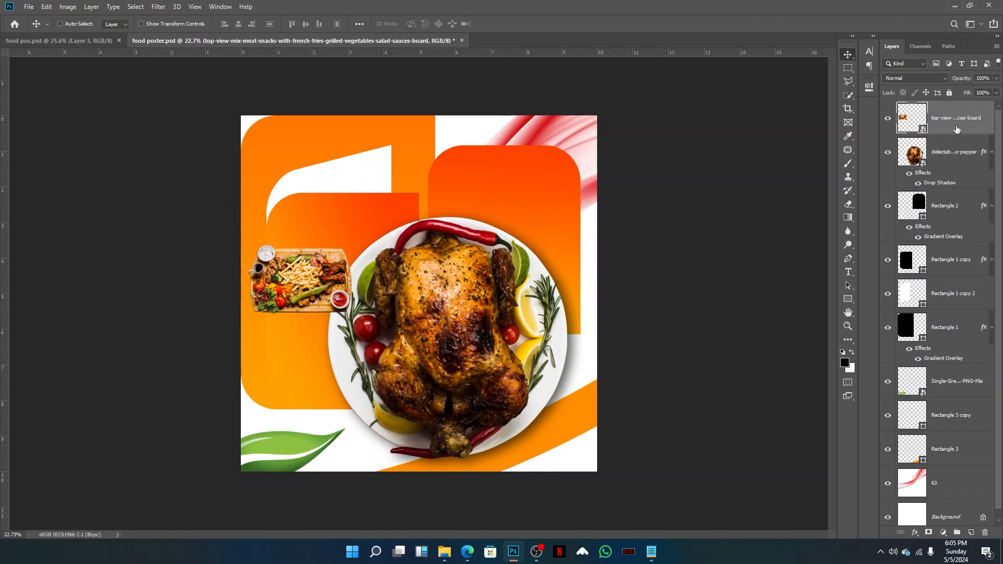
right_click(958, 129)
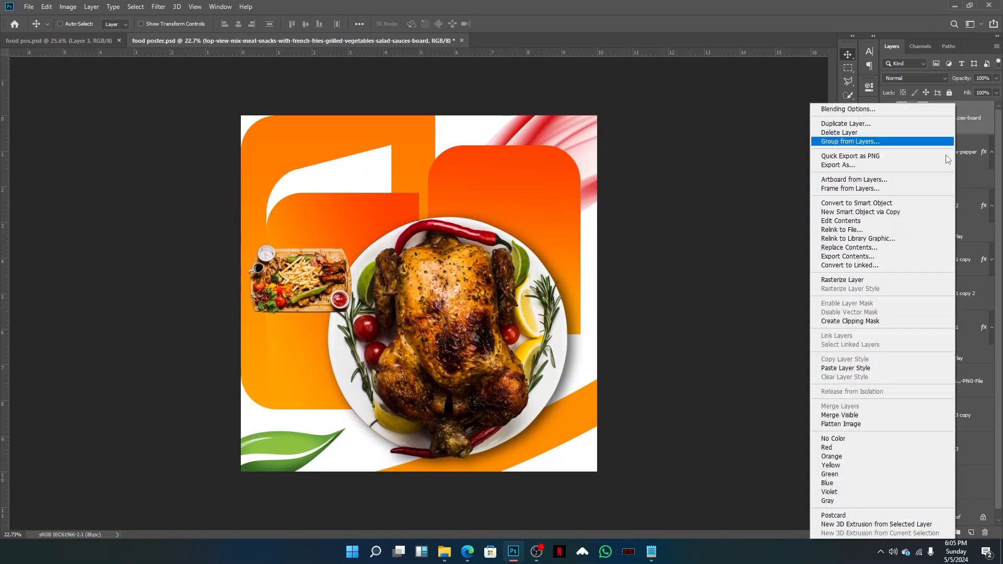
click(860, 366)
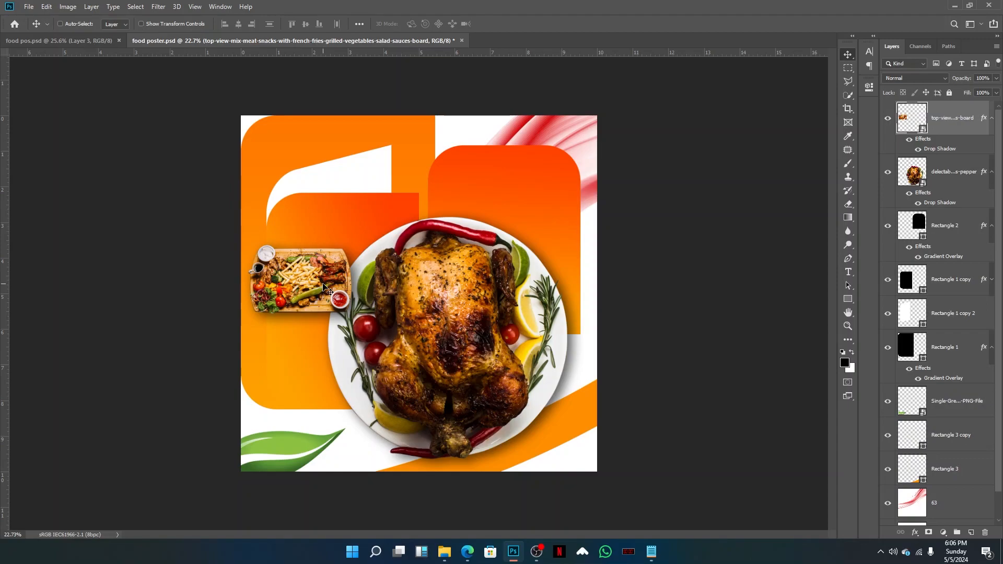
Collapse both food layers' effects, move the snack board and chicken plate slightly down together, and save the poster
click(993, 119)
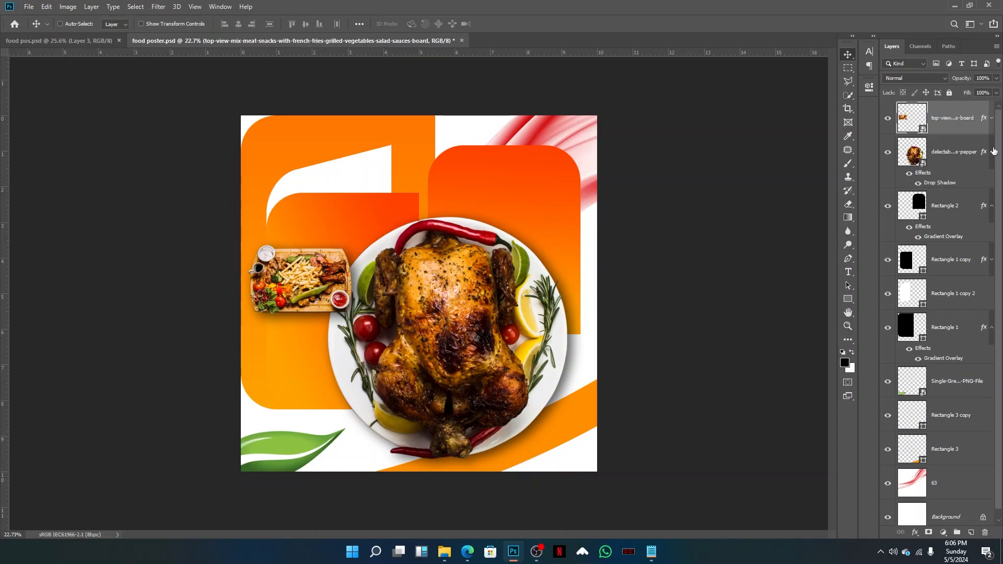
click(993, 152)
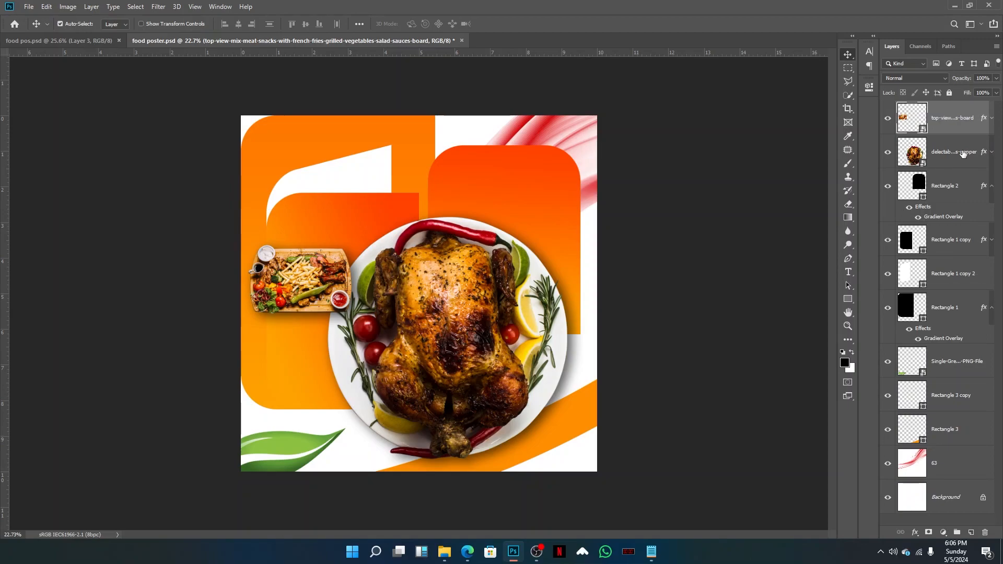
ctrl+click(964, 152)
drag(625, 258, 623, 265)
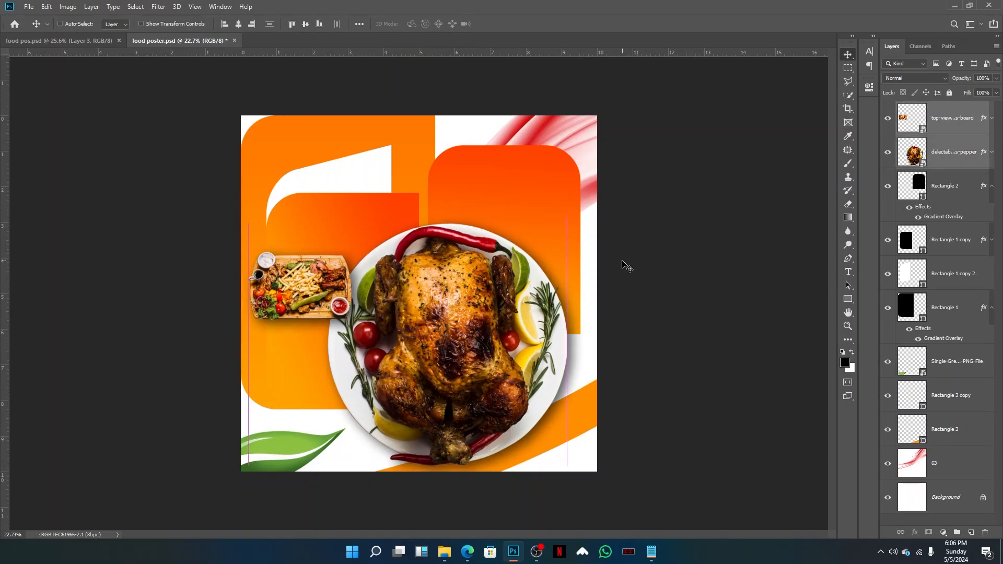
key(Up)
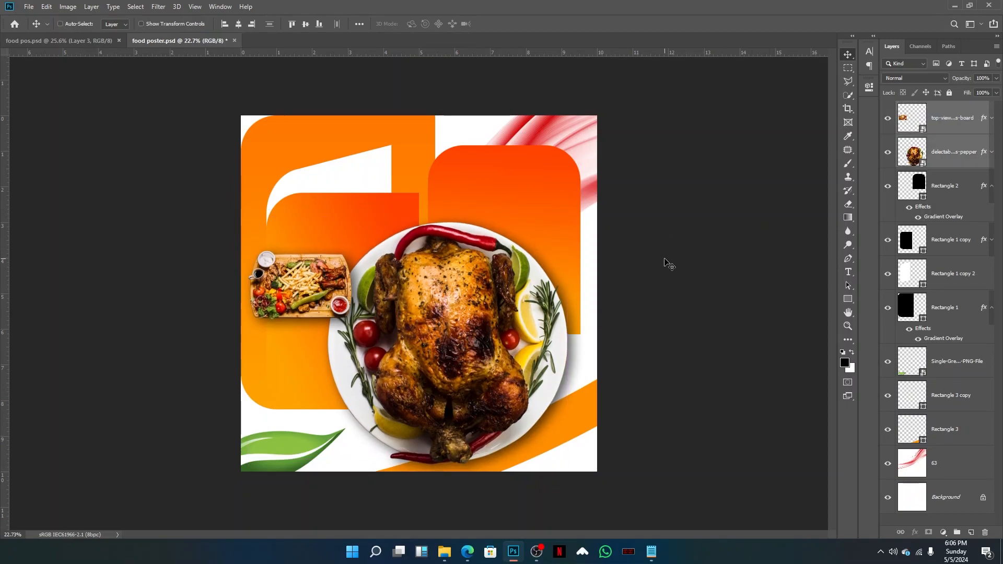
key(ctrl+s)
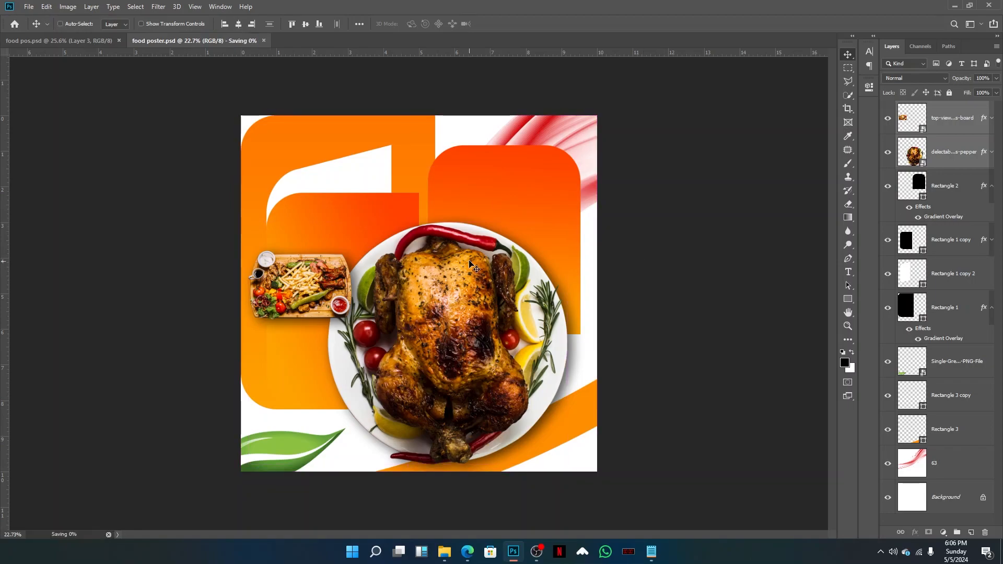
Add the white two-line headline "Food is Rerady" and enlarge it to about 58.1 pt on the orange shape above the plate
scroll(472, 266, up, 1)
key(ctrl+minus)
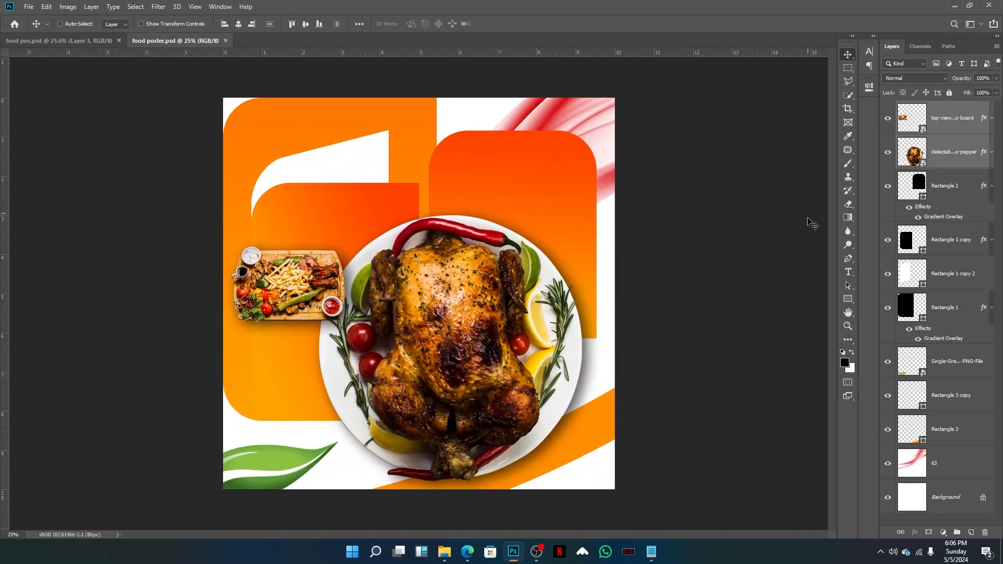
click(848, 272)
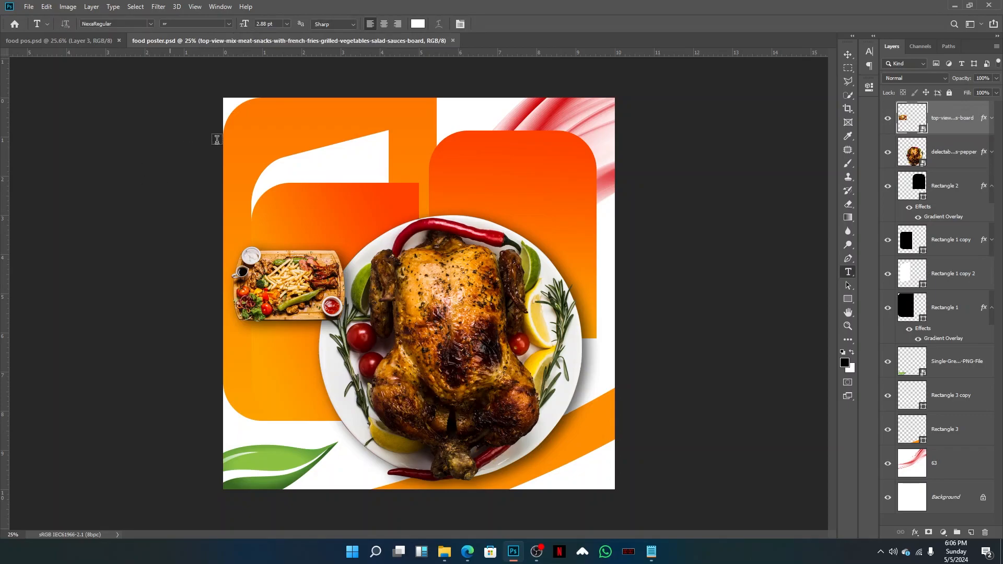
click(467, 165)
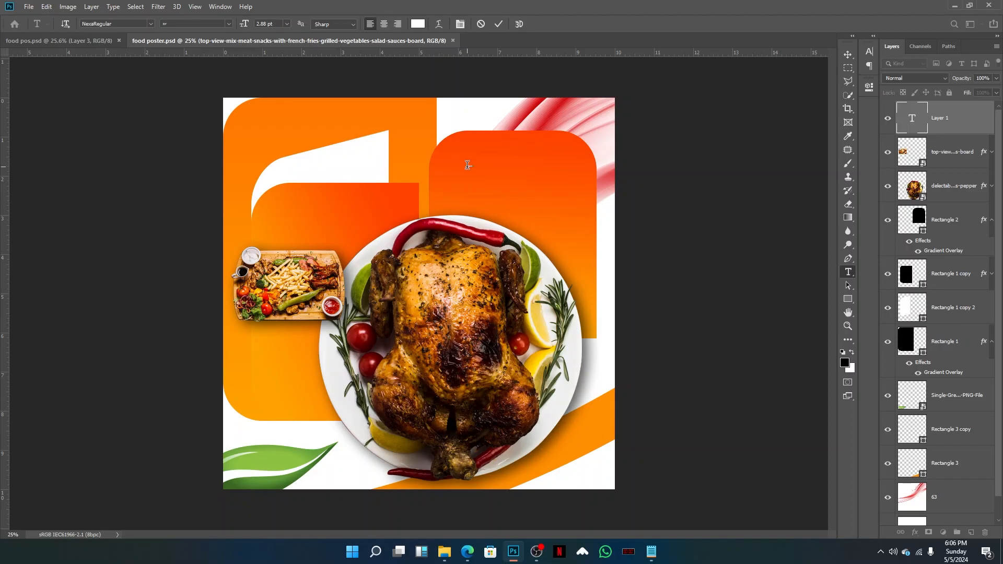
click(499, 24)
key(ctrl+t)
drag(470, 166, 546, 207)
drag(507, 178, 434, 150)
key(Return)
Set the headline's font to Nexa Heavy
click(118, 24)
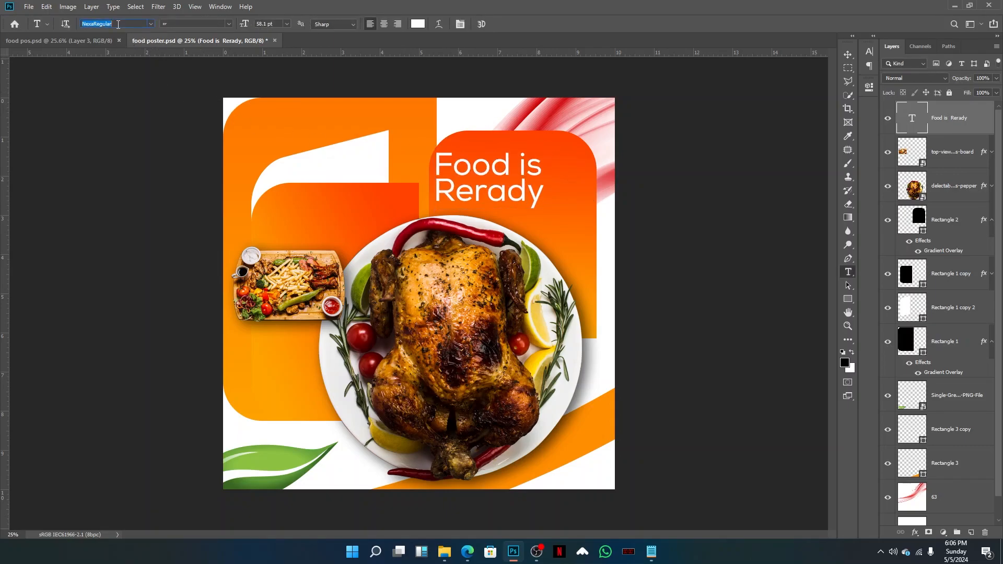
text(nexa)
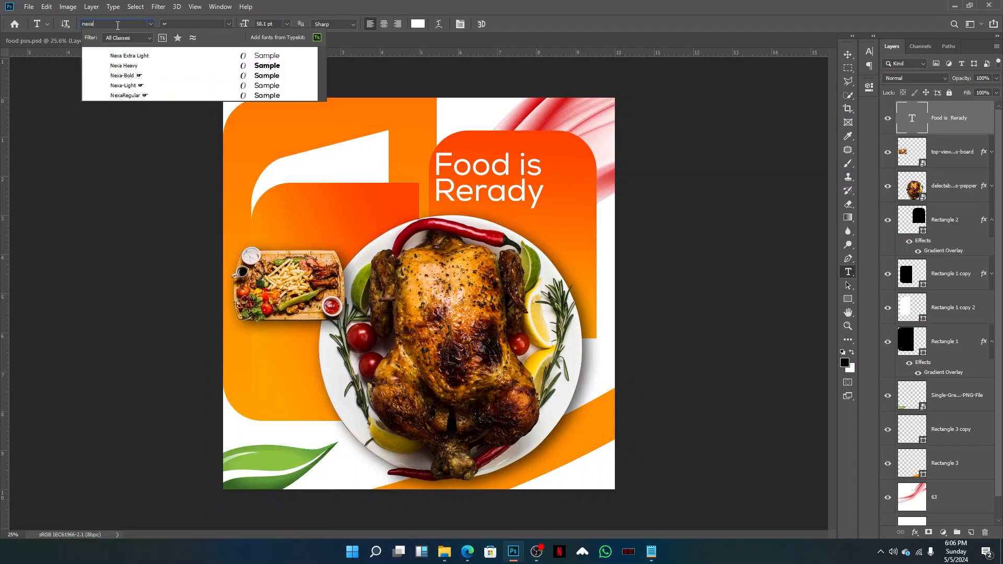
click(138, 66)
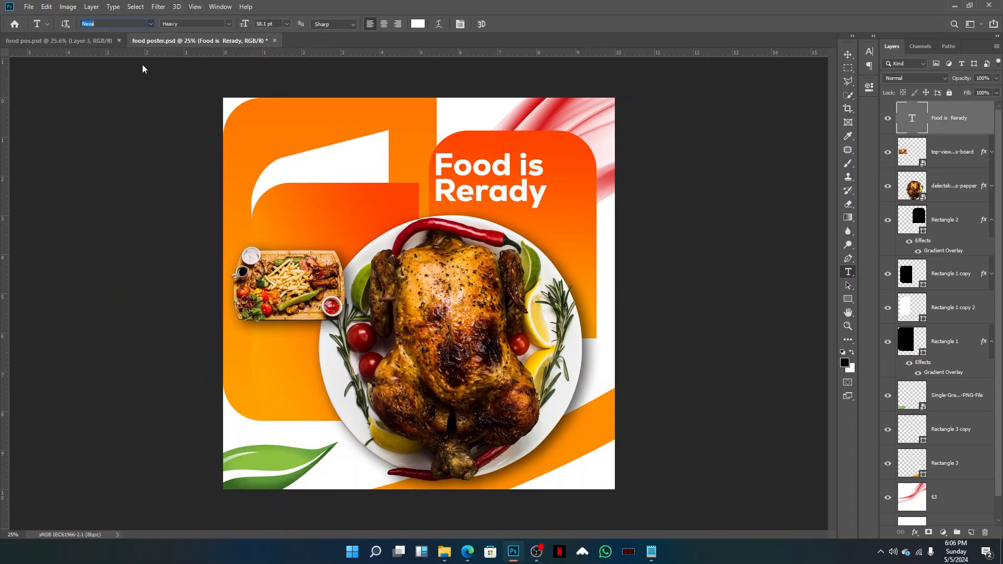
Correct the headline's misspelled second word so the text reads "Food is Ready"
click(497, 192)
key(BackSpace)
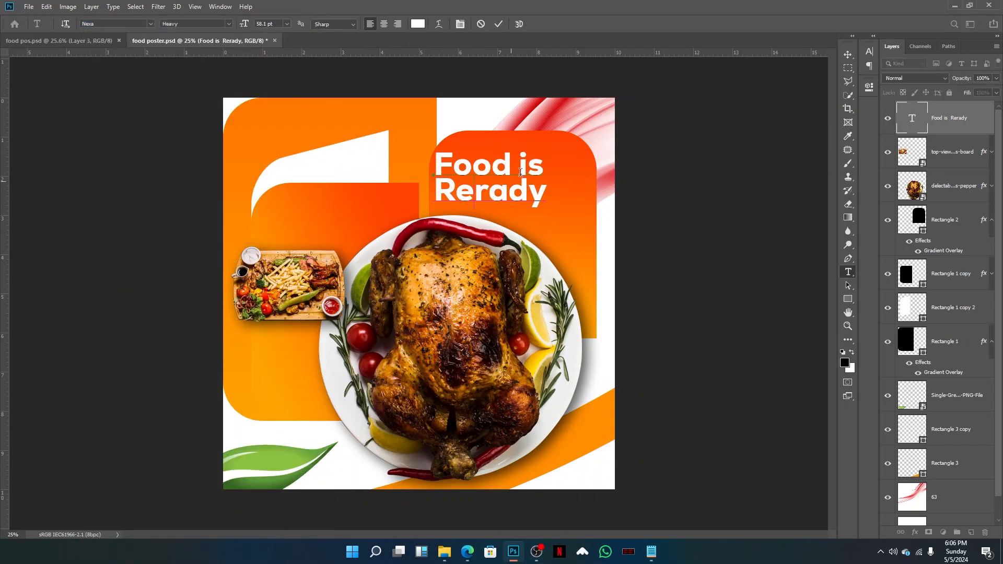
click(496, 27)
Tighten the headline's line spacing to about 44 pt and set its letter tracking to -60
click(463, 27)
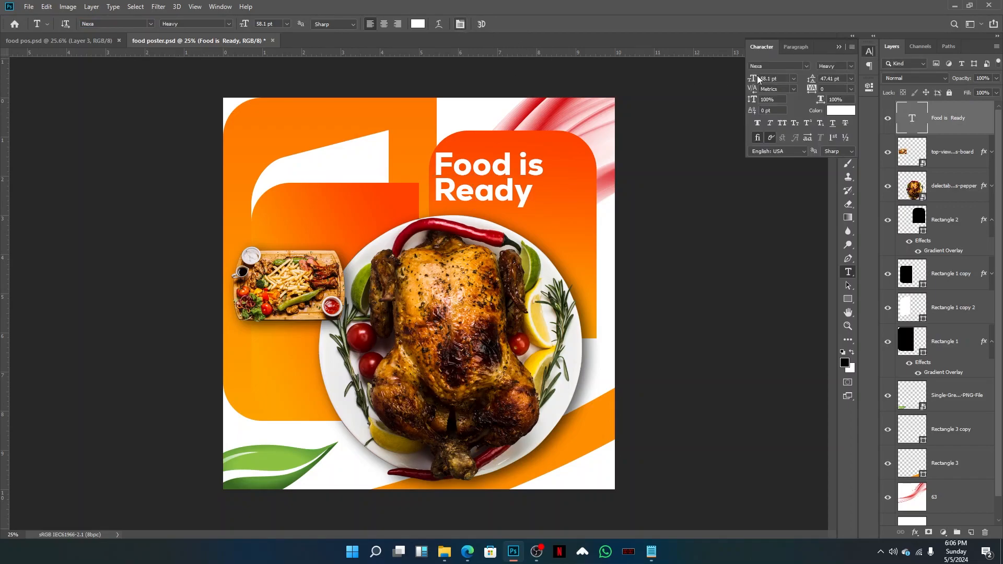
click(813, 79)
drag(812, 80, 813, 92)
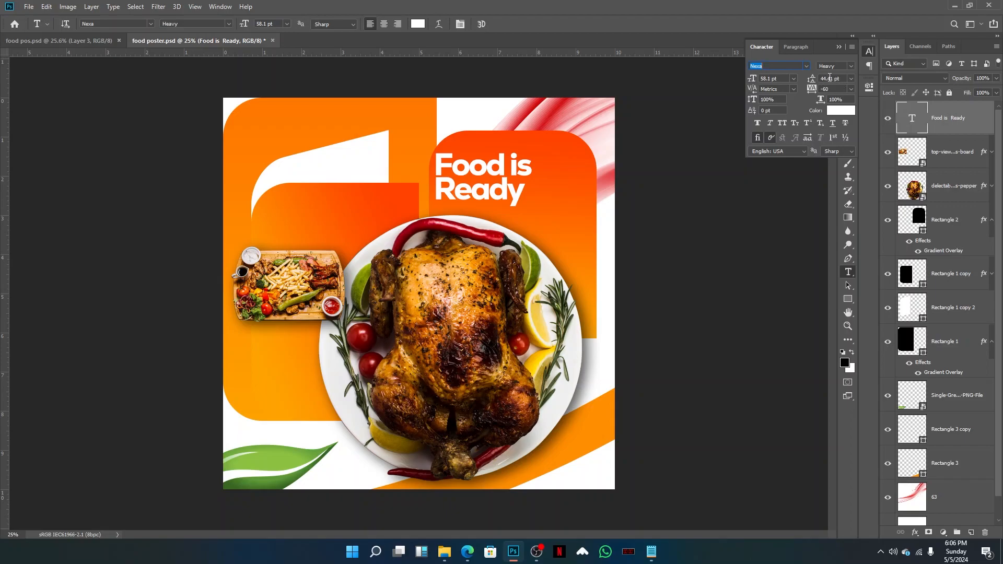
click(840, 48)
Enlarge the headline to about 66.4 pt, reposition it centrally on the orange shape above the plate, and save the poster
click(848, 54)
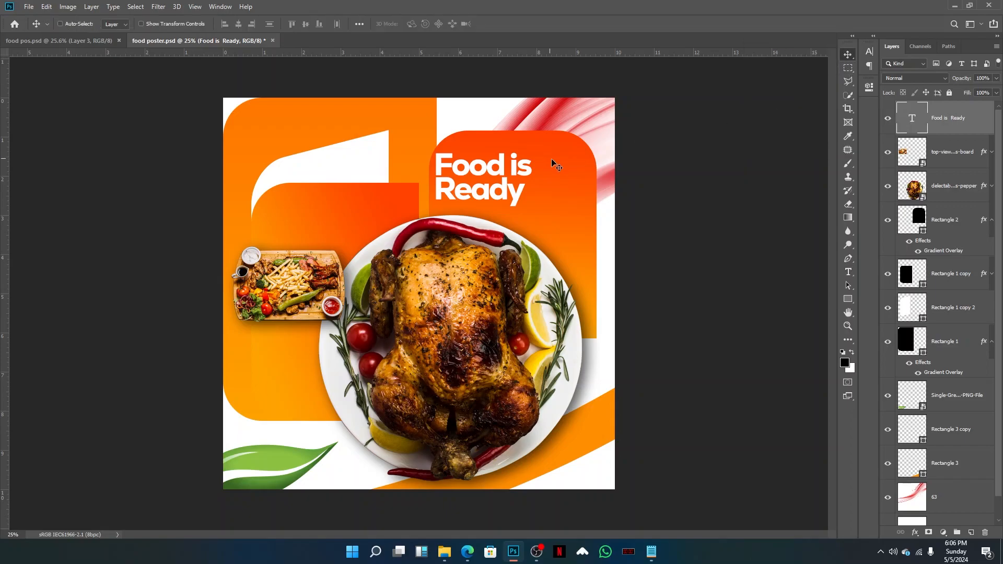
key(ctrl+t)
mouse_move(532, 180)
mouse_down()
mouse_move(554, 179)
mouse_move(537, 182)
mouse_move(545, 190)
mouse_up()
key(Return)
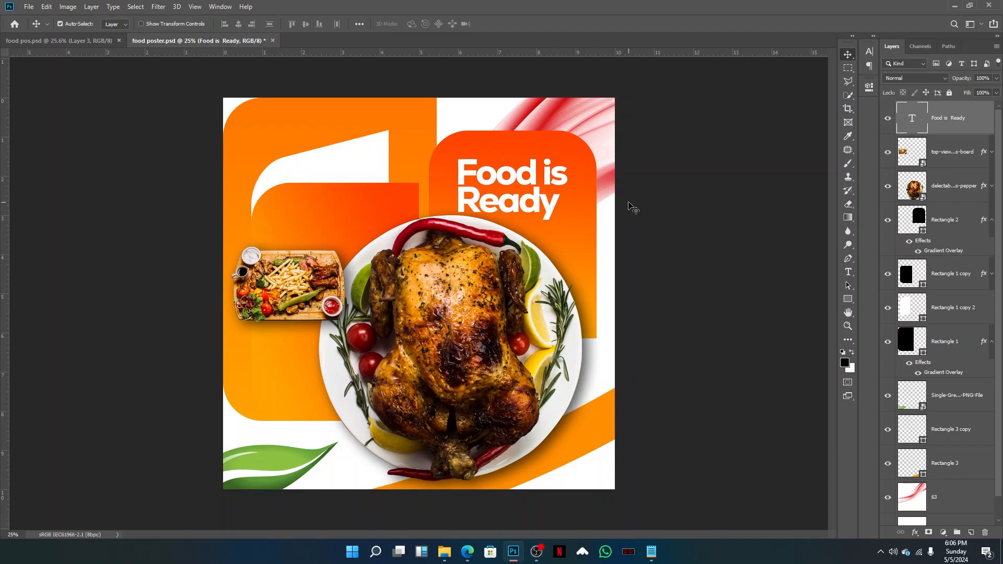
key(ctrl+s)
Add the white two-line text "Fried Chicken with Chips" above the snack board and enlarge it to about 32.24 pt
scroll(455, 235, down, 1)
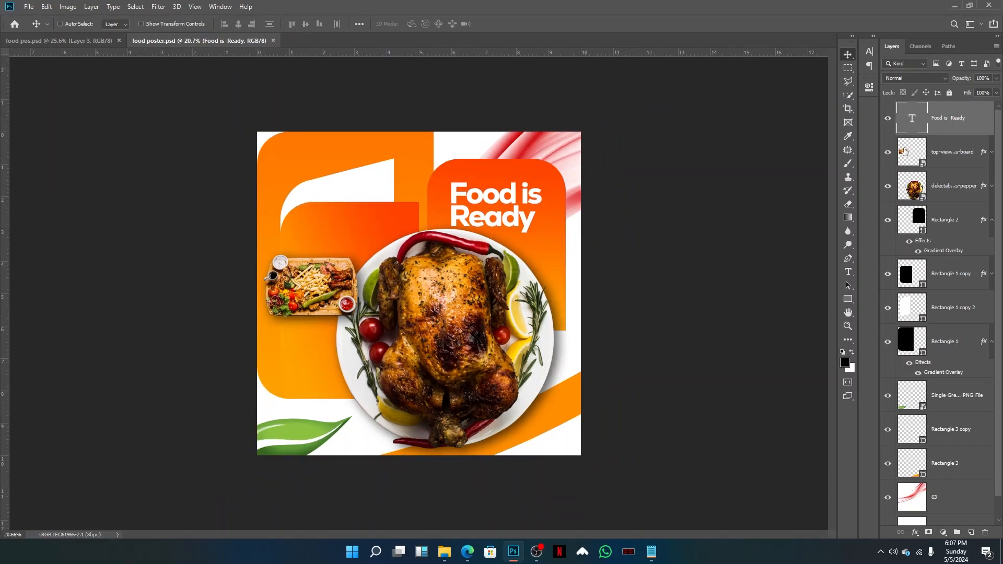
click(848, 272)
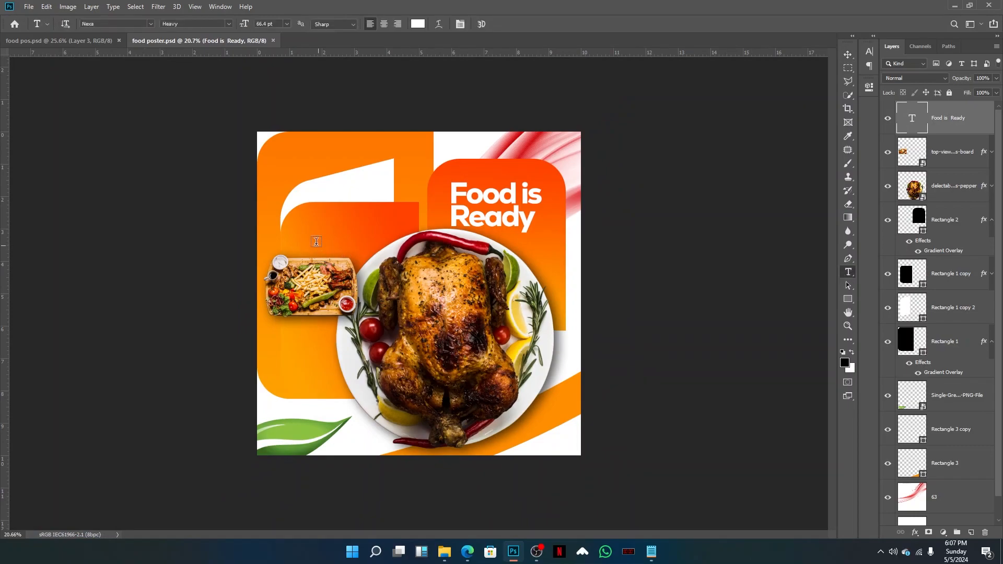
click(314, 228)
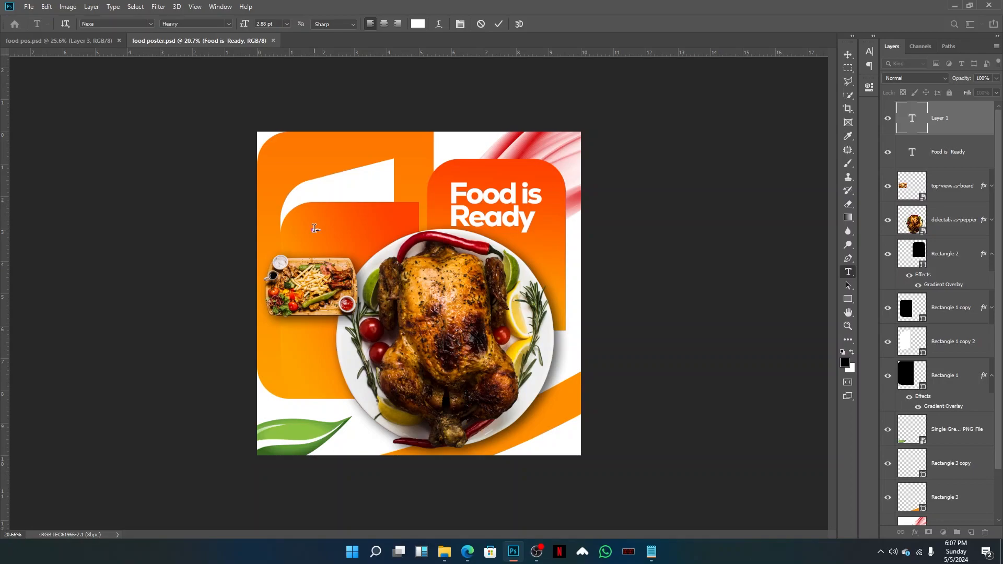
click(498, 23)
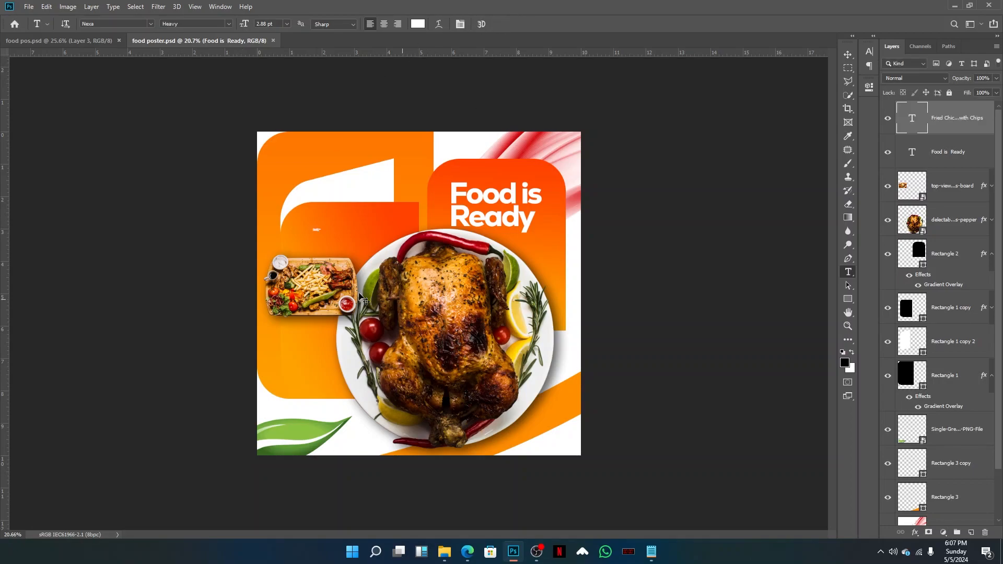
key(ctrl+t)
drag(322, 233, 399, 256)
key(Return)
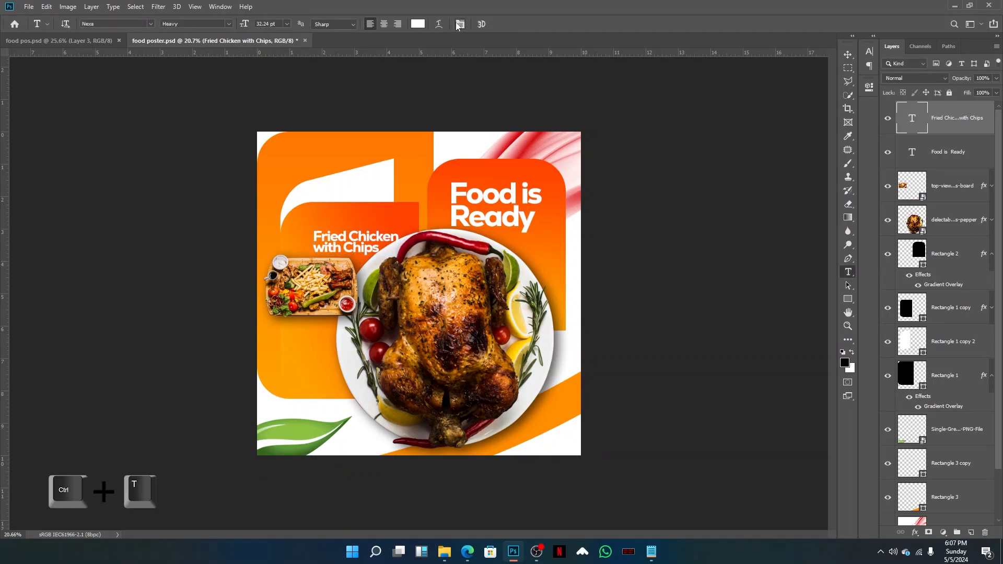
Set the "Fried Chicken with Chips" text to the Extra Light weight and move it slightly up on the orange shape
click(227, 24)
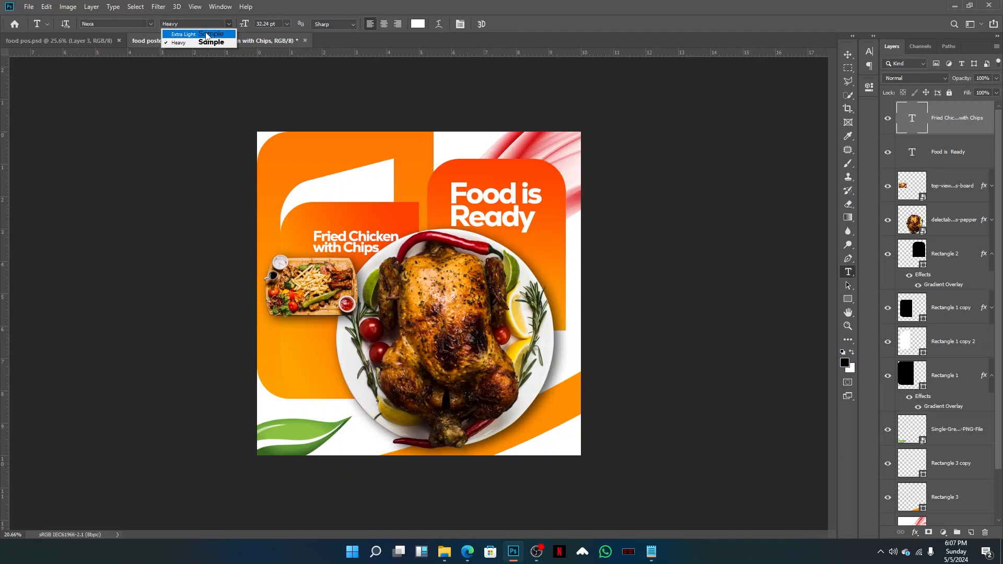
click(183, 31)
click(848, 55)
drag(396, 222, 393, 210)
Scale the "Fried Chicken with Chips" text to about 116.8% and shift it slightly right
key(ctrl+t)
key(ctrl+plus)
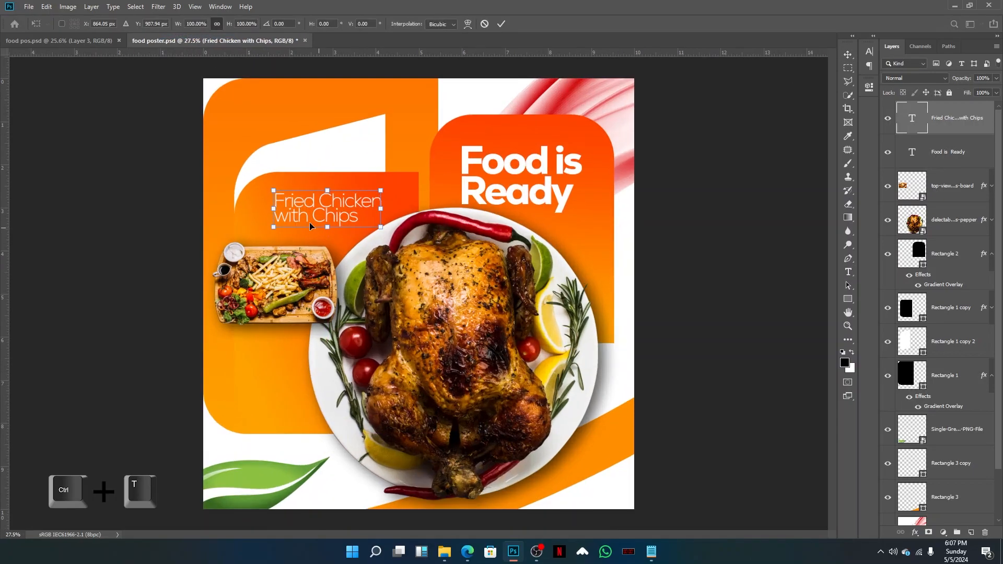
drag(274, 208, 255, 209)
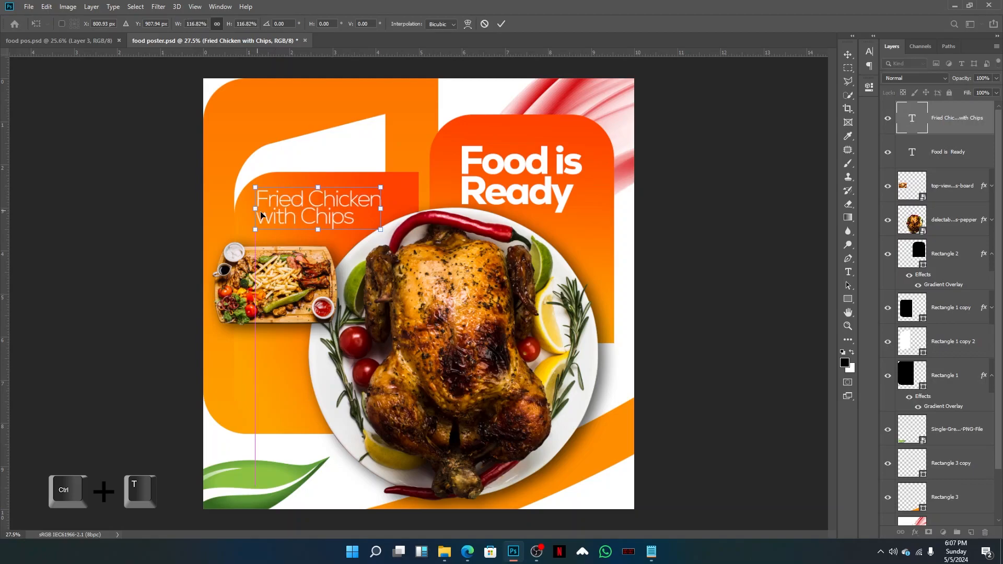
key(Return)
drag(344, 227, 349, 226)
scroll(401, 234, down, 3)
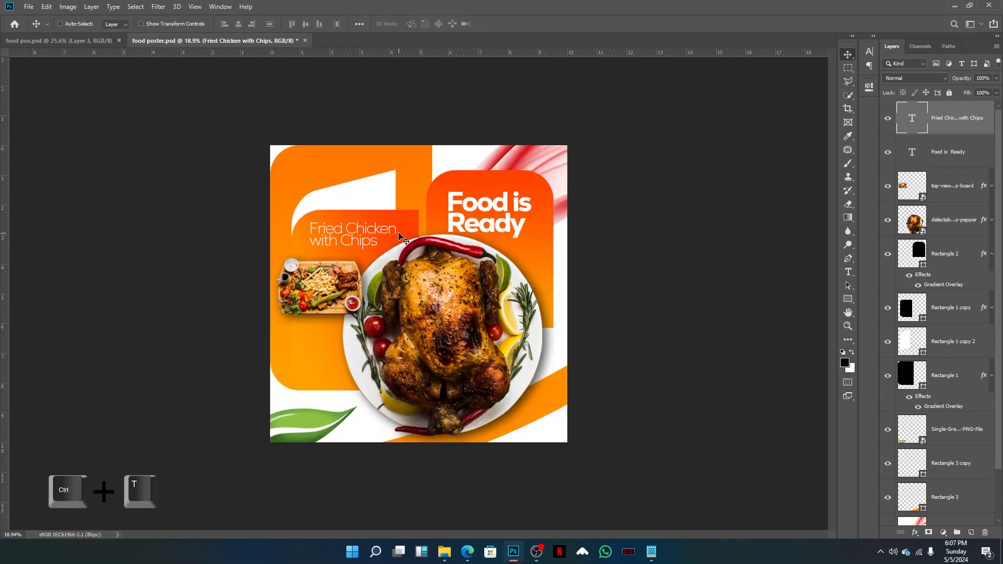
Enlarge the "Fried Chicken with Chips" text further to about 40.85 pt and save the poster
key(ctrl+t)
scroll(397, 235, up, 3)
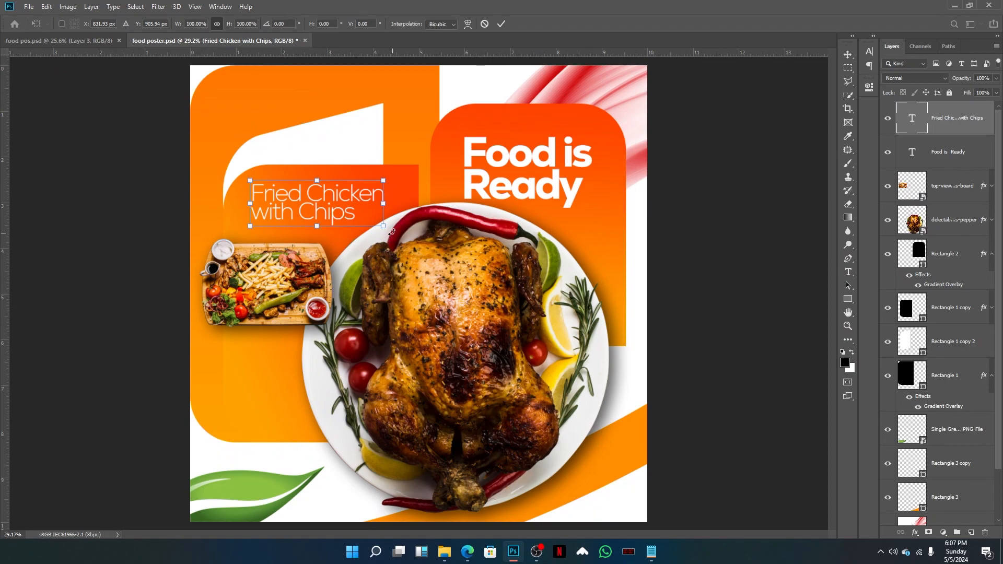
drag(385, 226, 397, 238)
key(Return)
scroll(399, 237, down, 2)
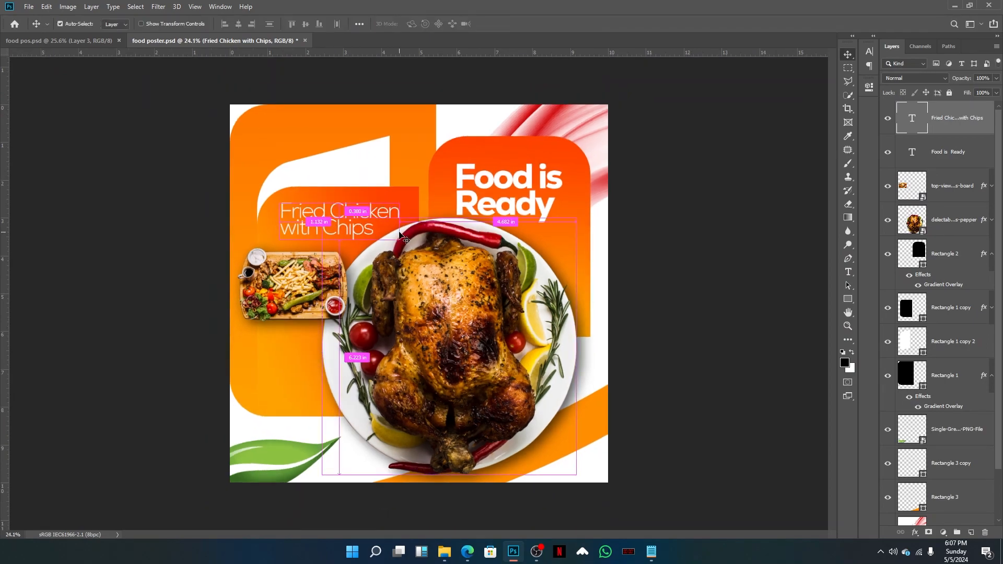
key(ctrl+s)
scroll(389, 235, down, 1)
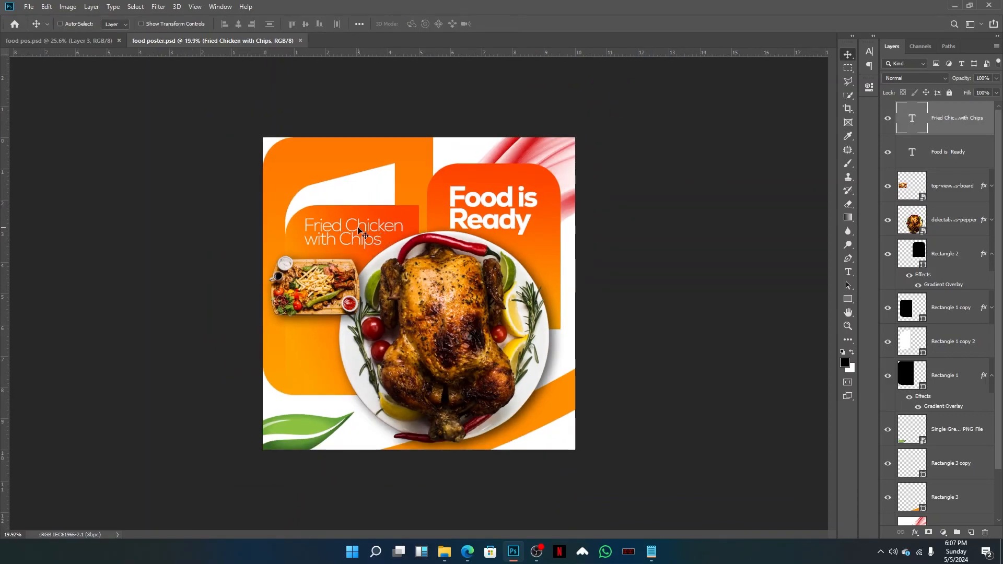
Change the font of the "Fried Chicken with Chips" text to NexaRegular
scroll(405, 224, down, 1)
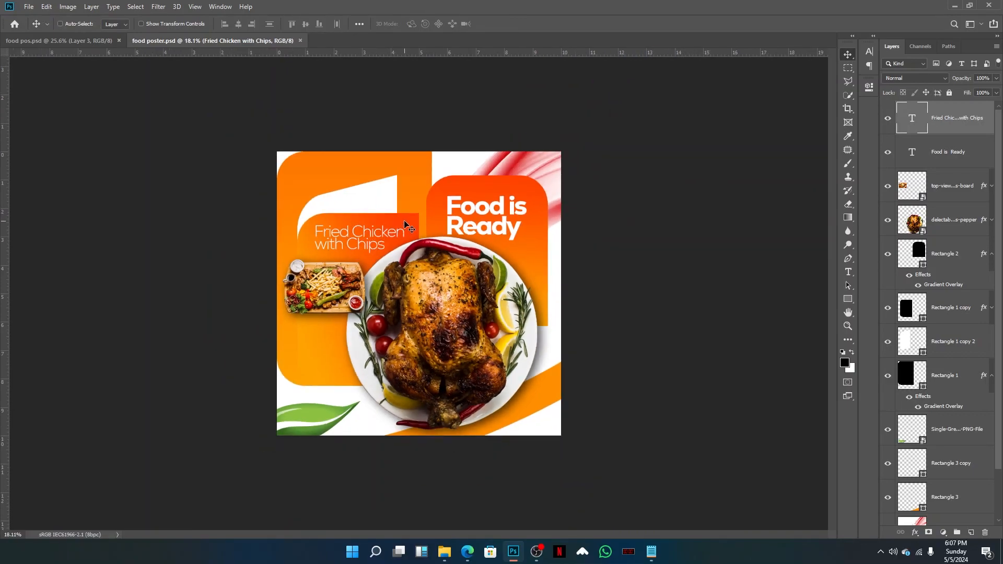
click(848, 259)
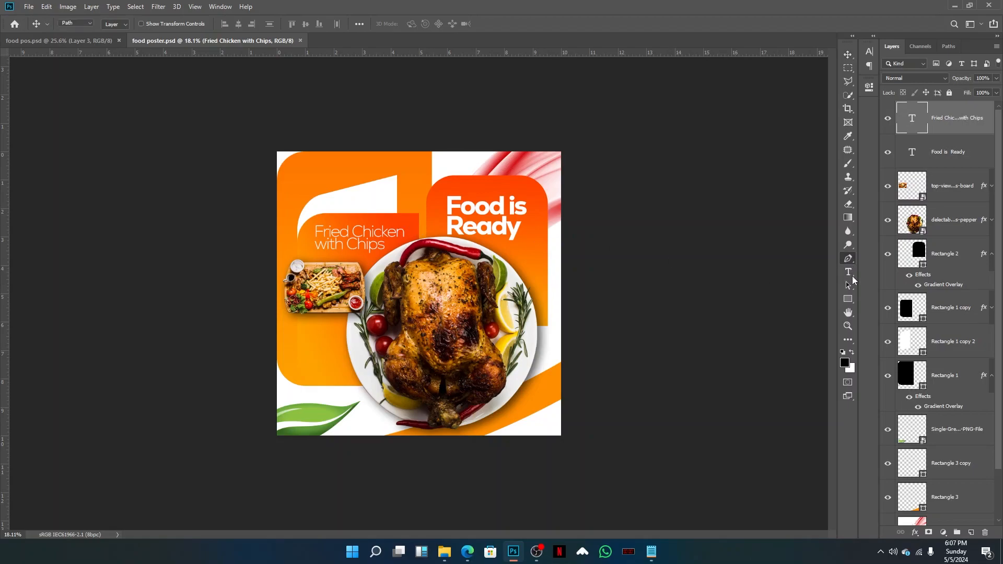
click(849, 273)
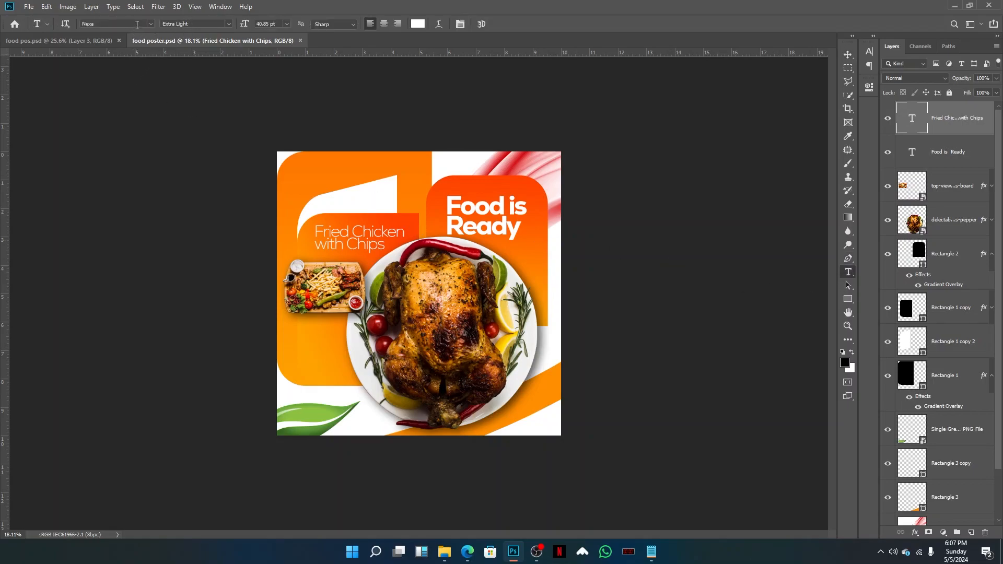
text(nexa)
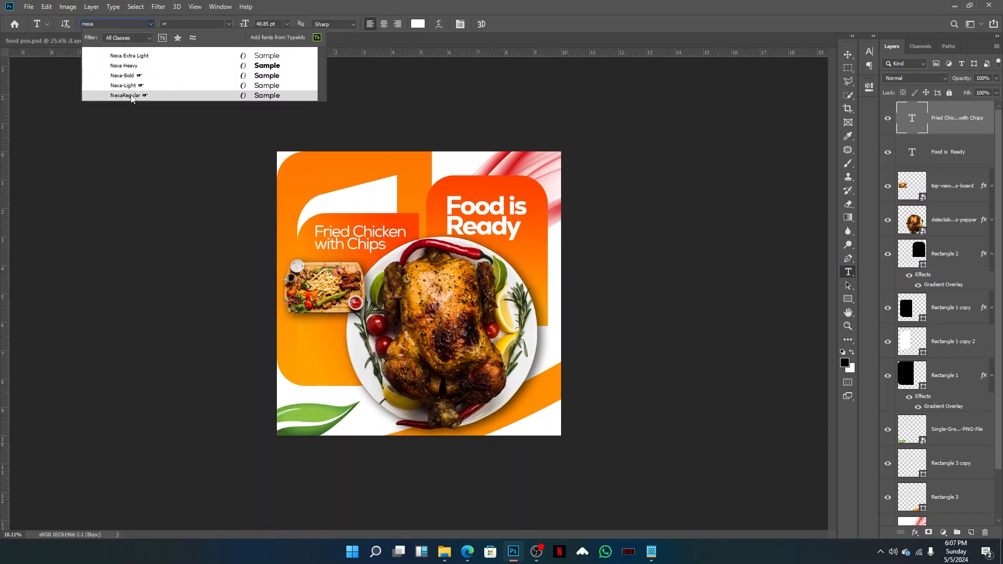
click(128, 95)
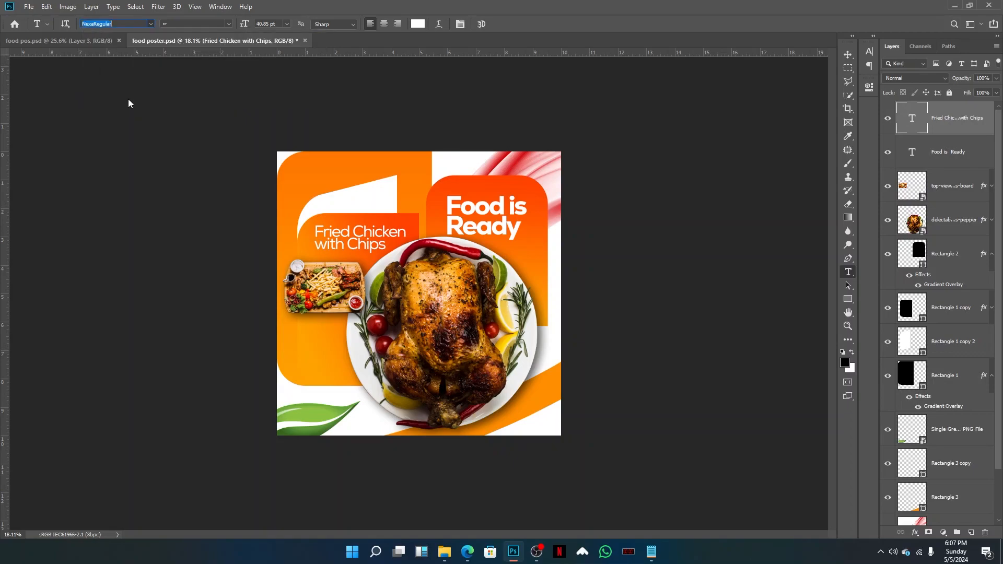
Nudge the "Fried Chicken with Chips" text slightly left and save the poster
click(849, 55)
key(ctrl+plus)
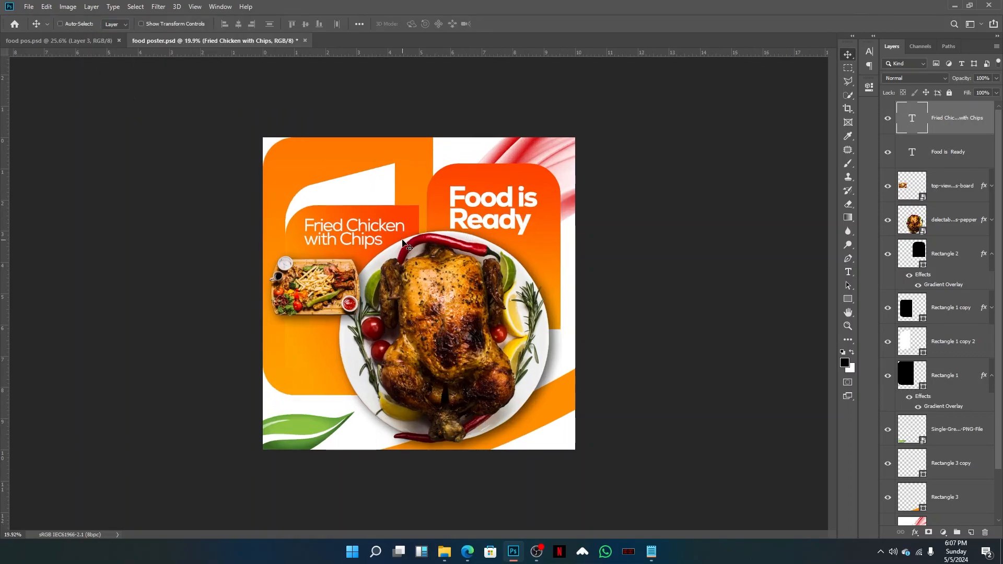
key(shift+Left)
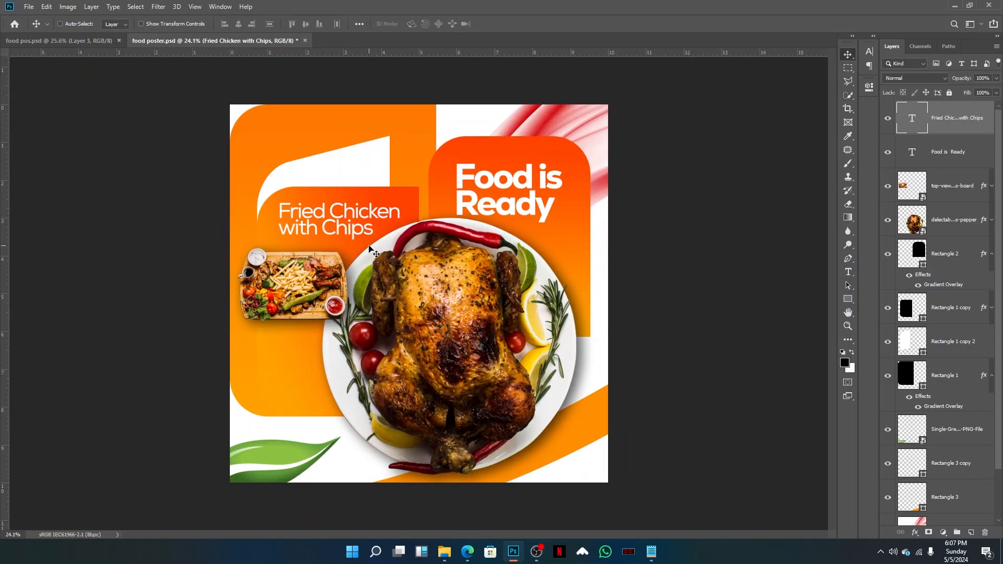
key(ctrl+s)
Add the white two-line text "Grafitorials Studio" on the upper-left part of the orange shape and enlarge it
click(848, 272)
click(290, 131)
key(BackSpace)
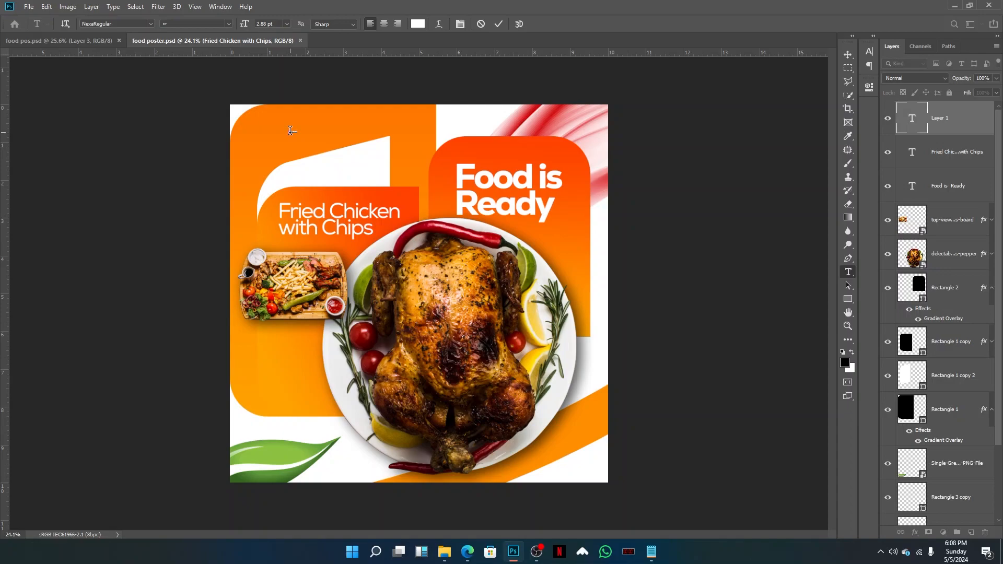
click(499, 23)
key(ctrl+t)
mouse_move(313, 141)
mouse_down()
mouse_move(391, 144)
mouse_move(298, 141)
mouse_move(358, 137)
mouse_move(343, 135)
mouse_up()
key(Return)
Scale the "Grafitorials Studio" text down to about 77% and save the poster
key(b)
key(v)
key(ctrl+t)
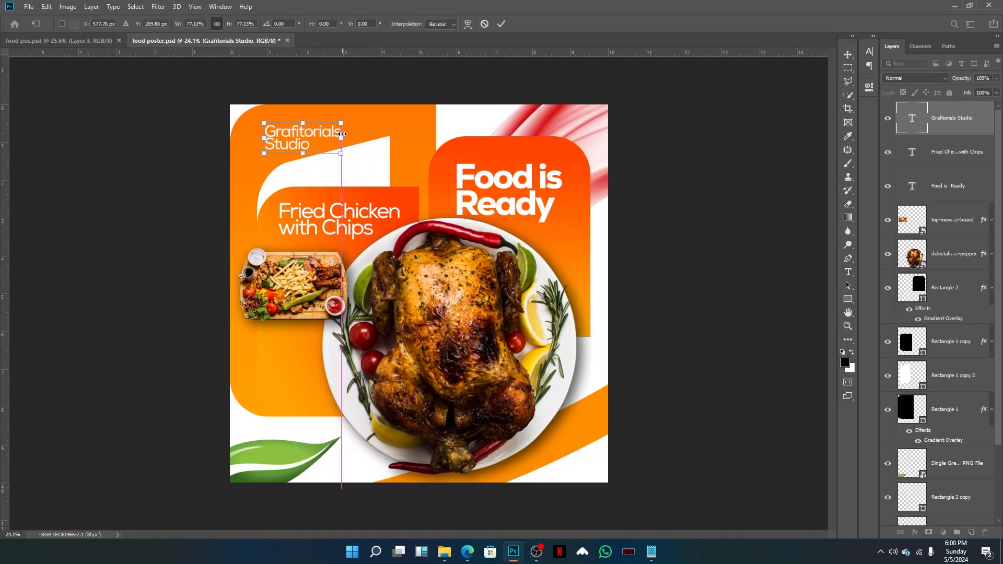
key(Return)
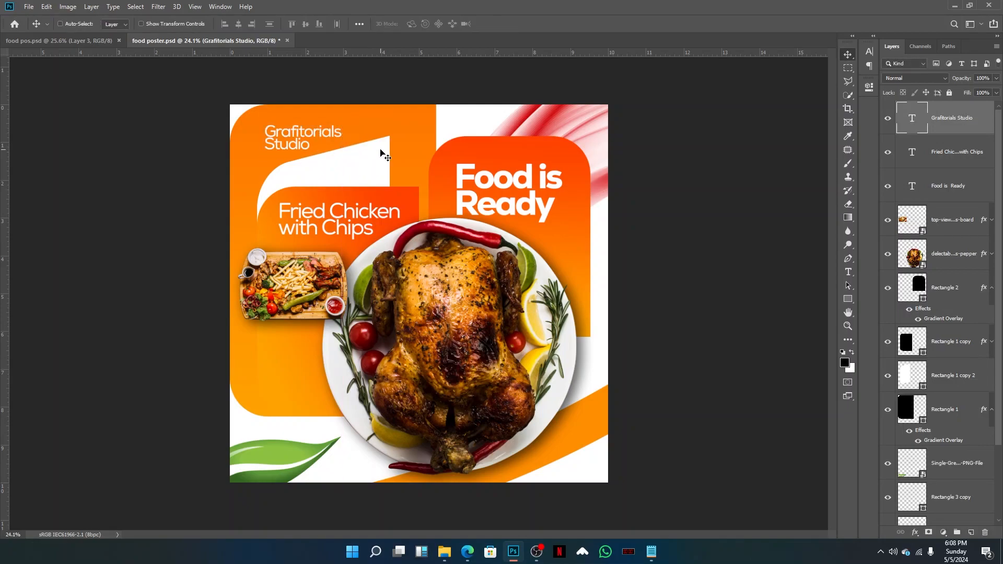
key(ctrl+s)
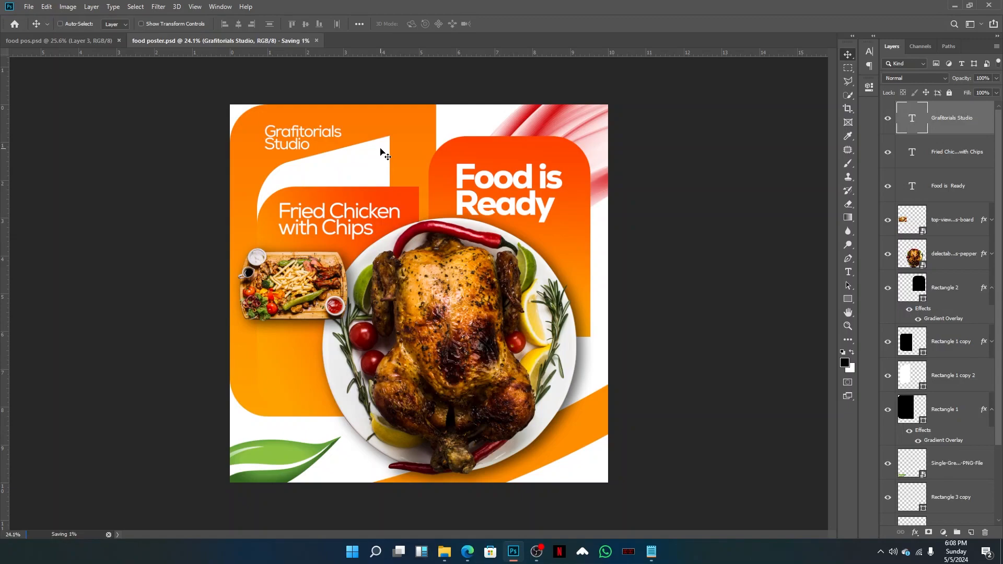
Stretch the orange rectangle behind the snack board downward to about 105.8% of its height
scroll(335, 351, down, 1)
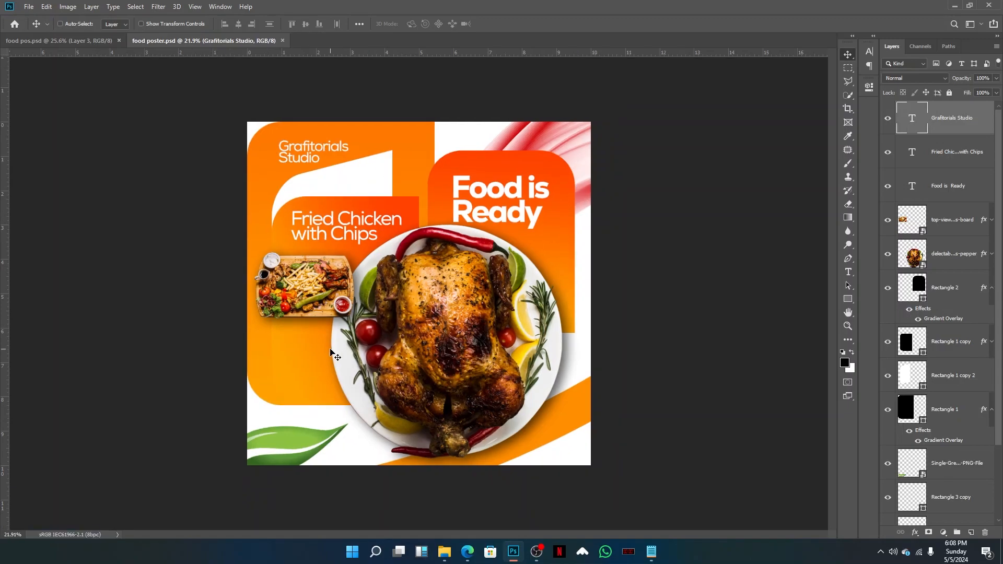
ctrl+click(307, 379)
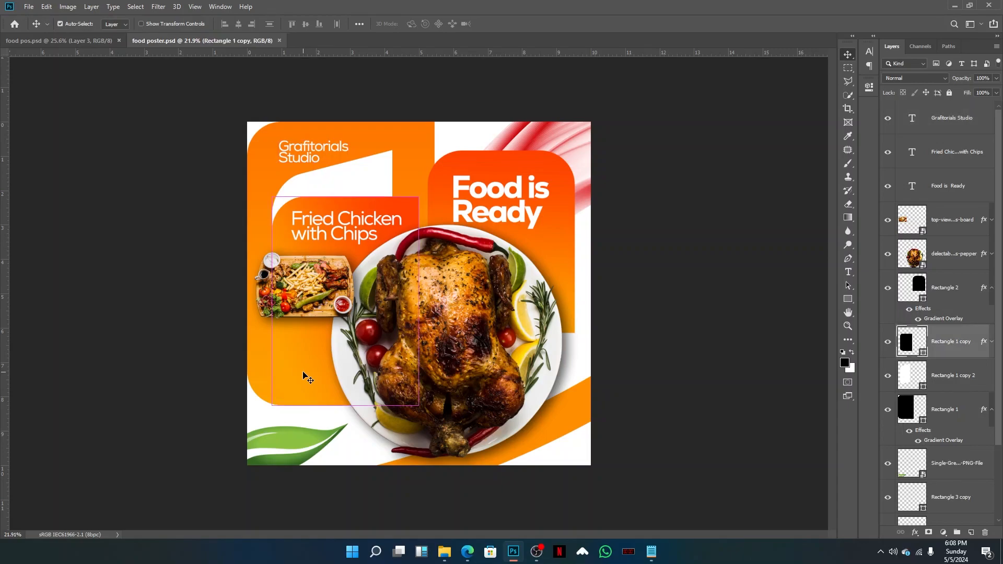
click(888, 342)
click(889, 342)
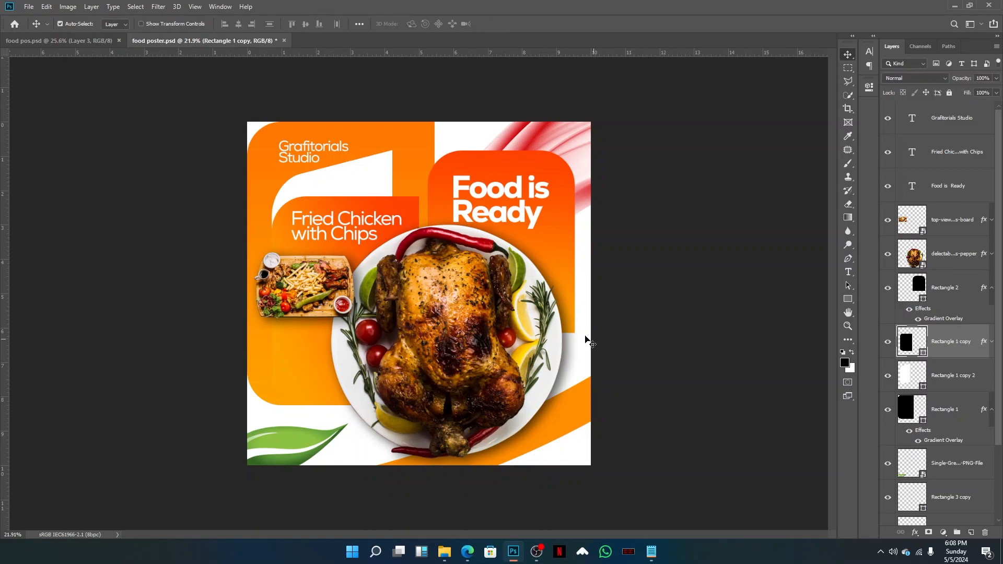
key(ctrl+t)
drag(346, 406, 344, 418)
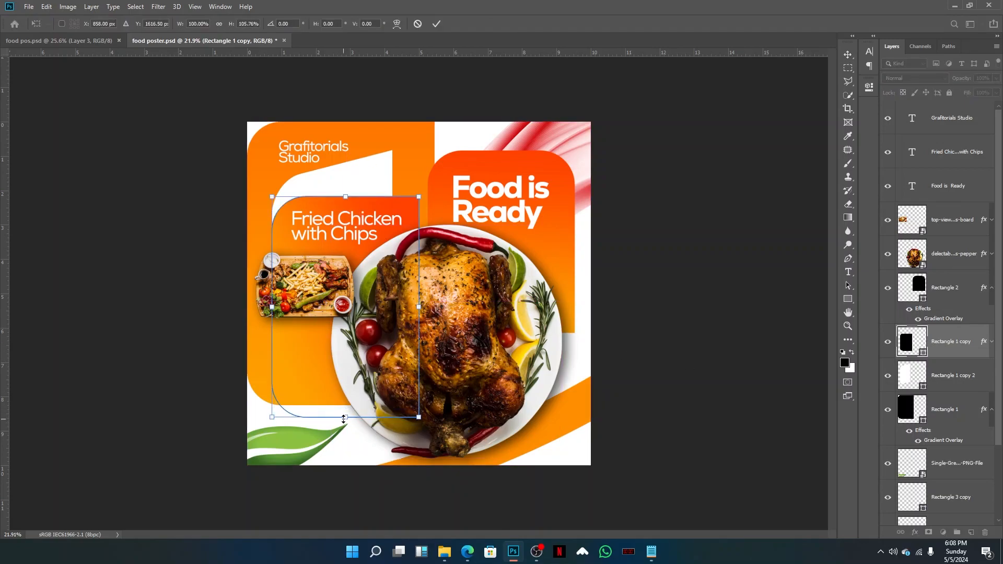
key(Return)
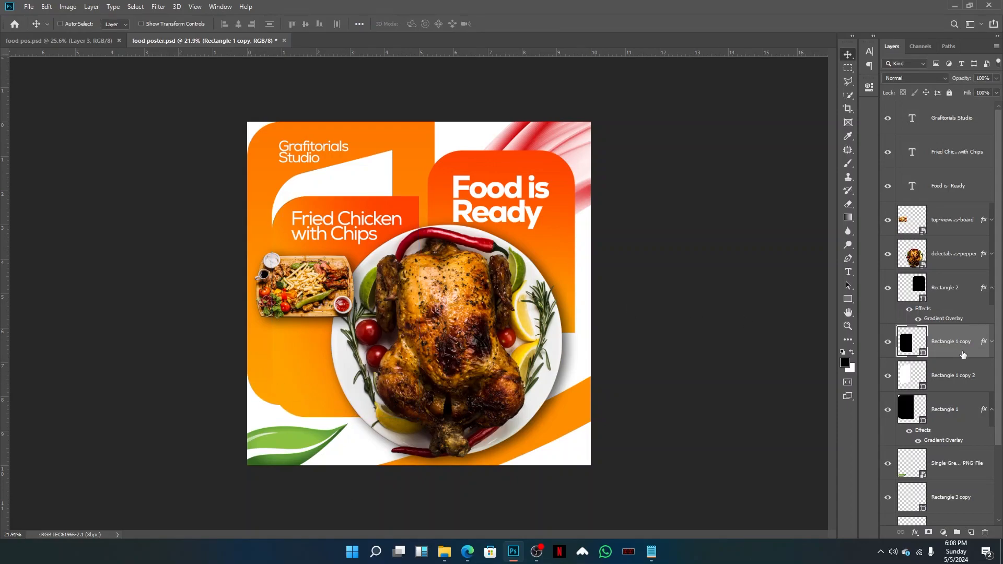
click(992, 341)
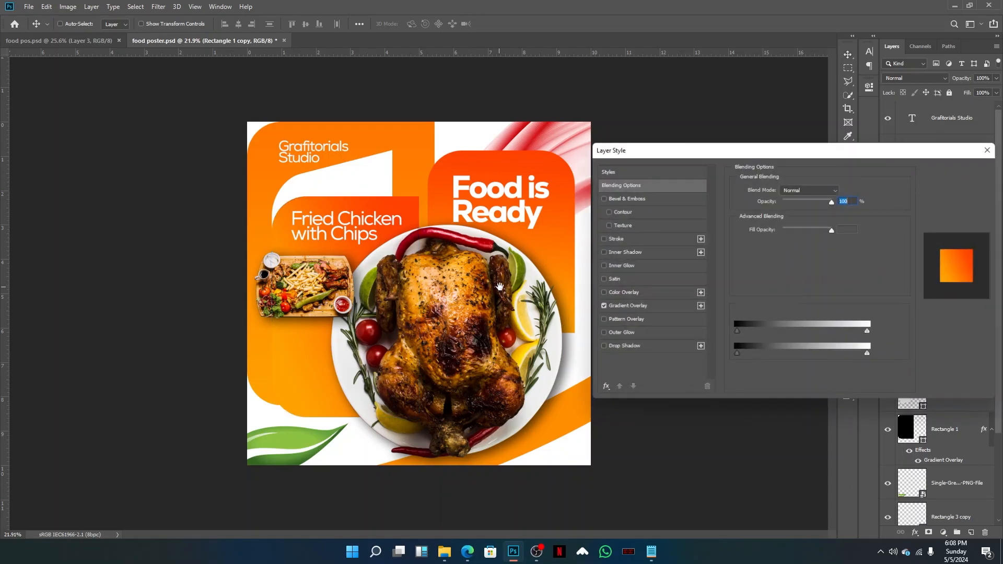
click(627, 348)
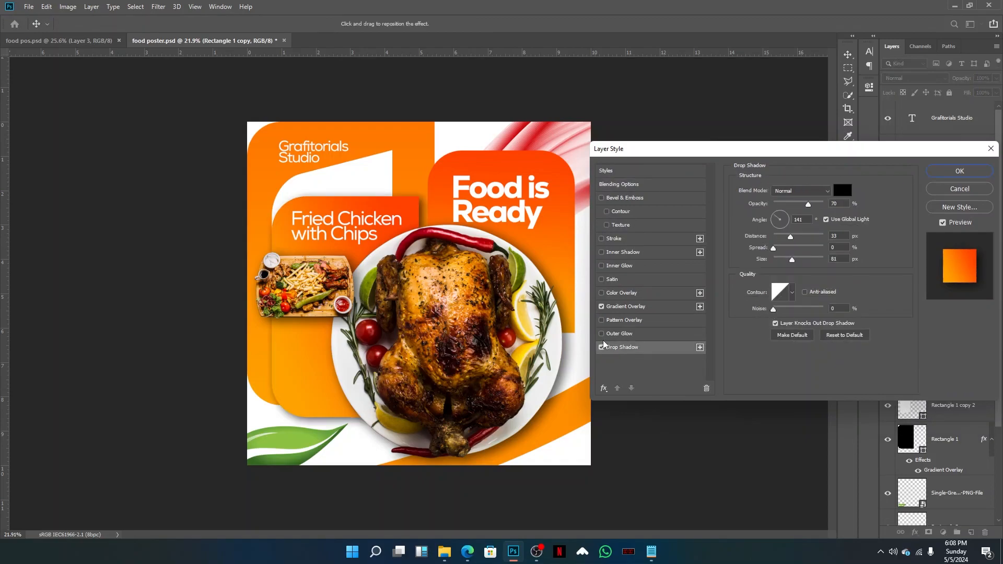
drag(813, 207, 796, 206)
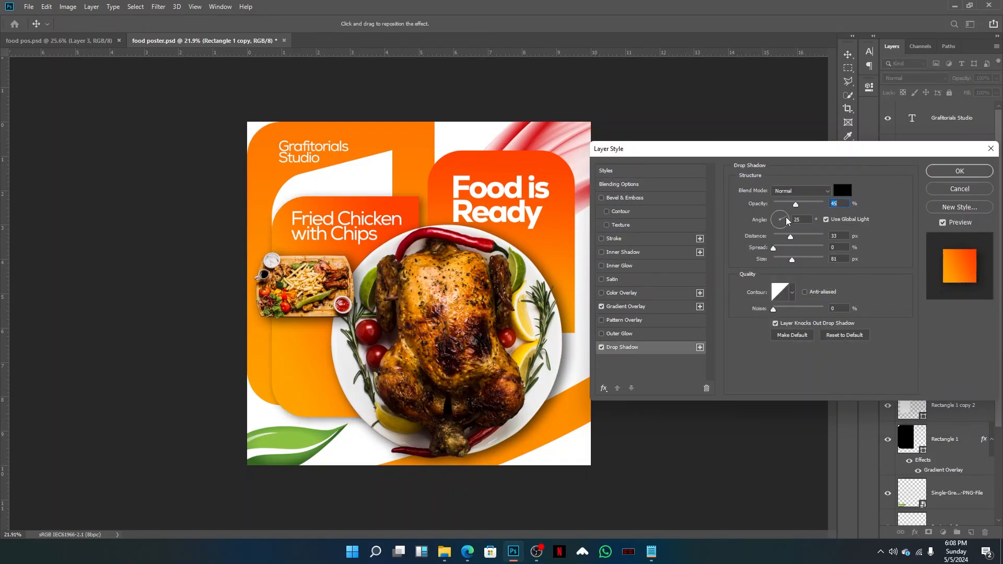
click(792, 216)
drag(796, 204, 808, 205)
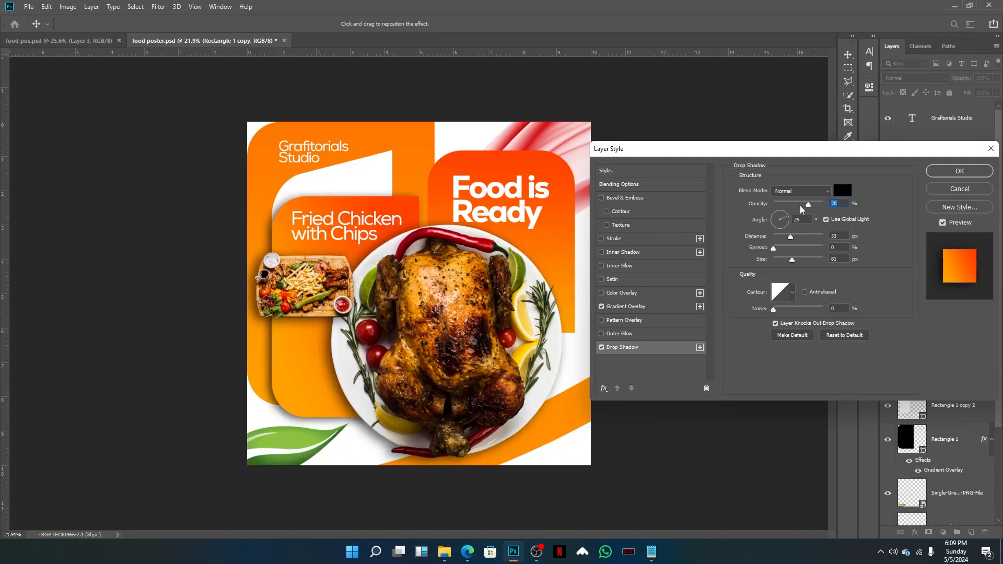
mouse_move(791, 237)
mouse_down()
mouse_move(776, 239)
mouse_move(787, 234)
mouse_up()
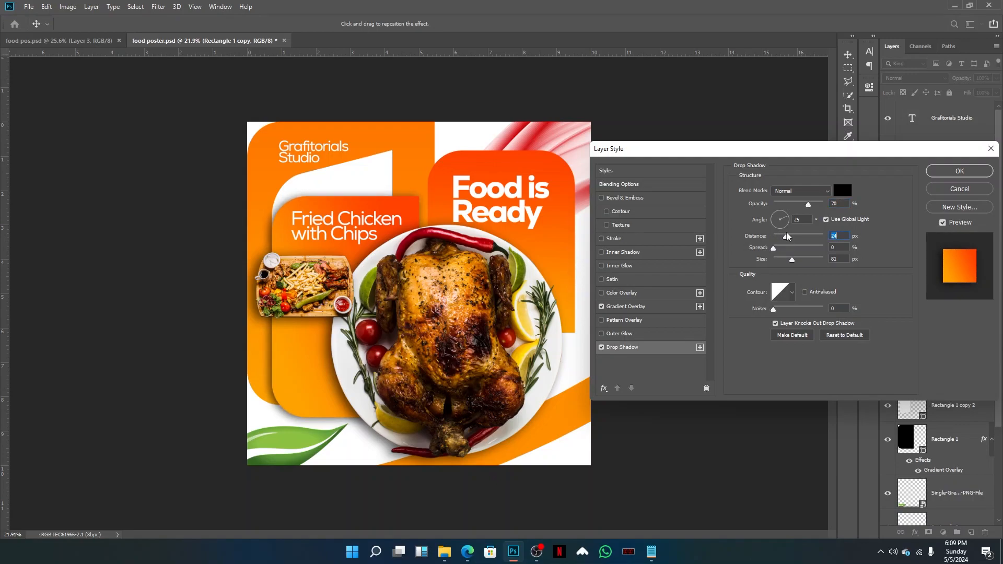
click(945, 190)
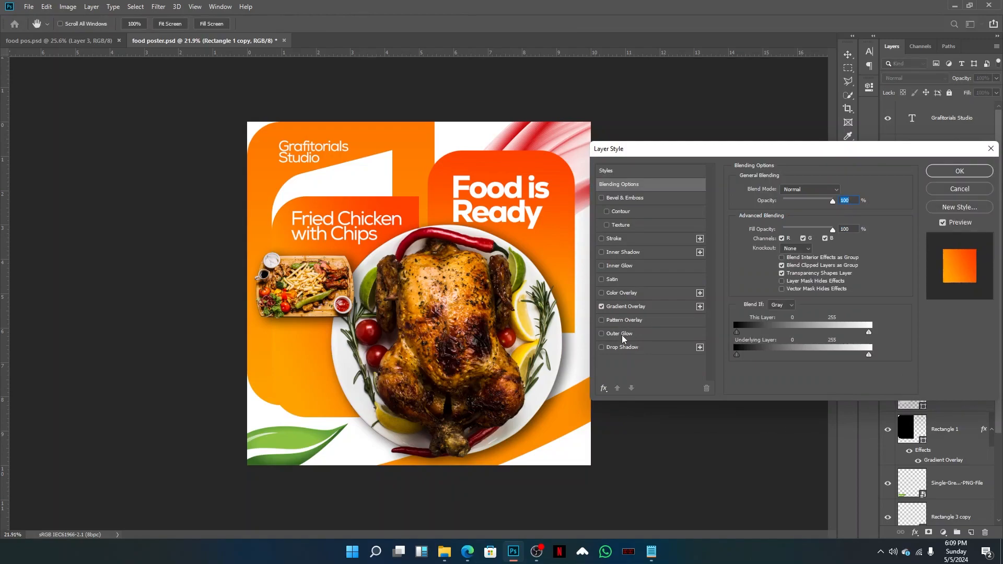
Give the orange rectangle behind the snack board a black drop shadow at 70% opacity, 141°, distance 33 px, size 81 px, and save
click(624, 348)
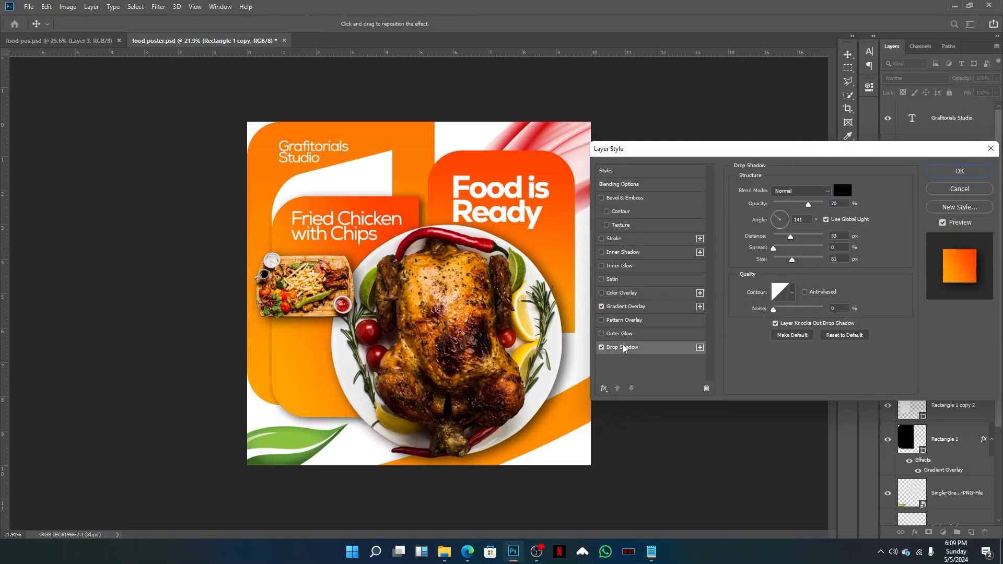
click(950, 177)
key(ctrl+s)
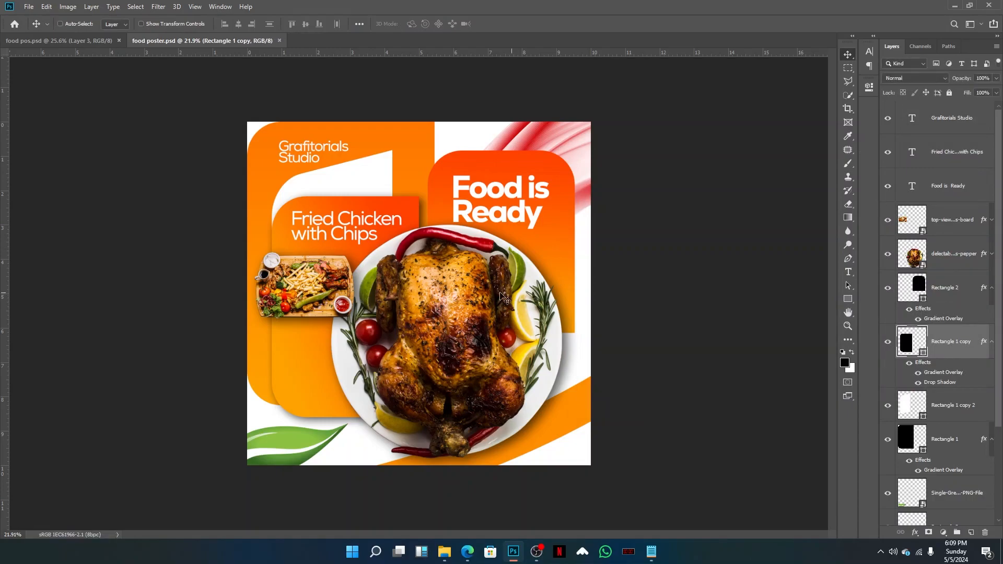
Stamp all visible layers into a new merged layer above the "Grafitorials Studio" text layer
scroll(453, 300, up, 1)
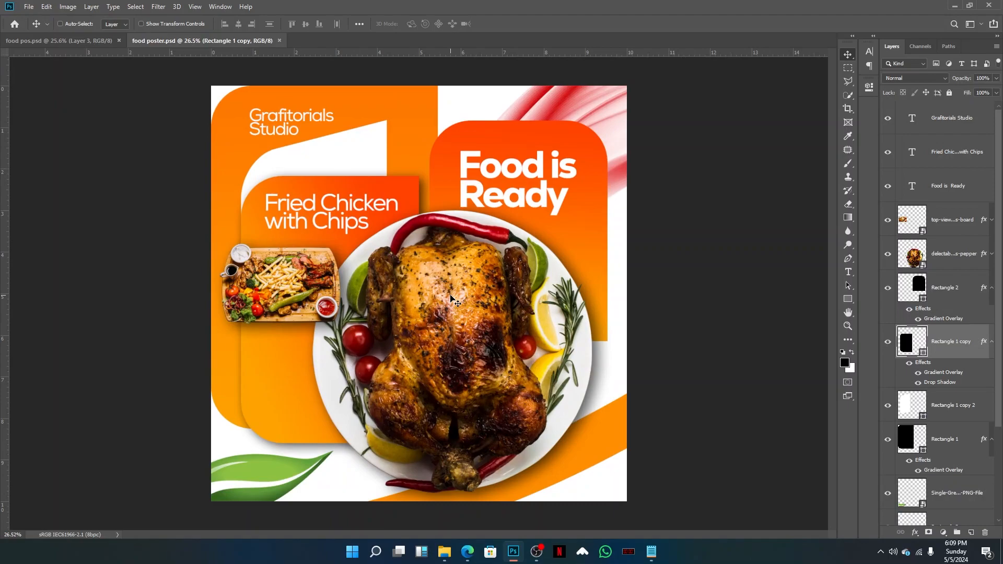
click(967, 119)
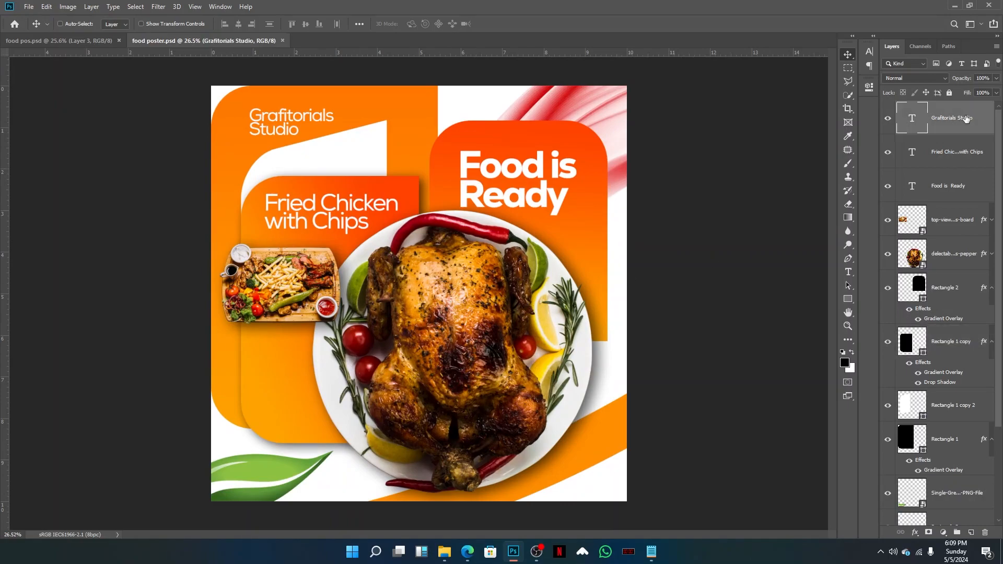
key(ctrl+shift+alt+e)
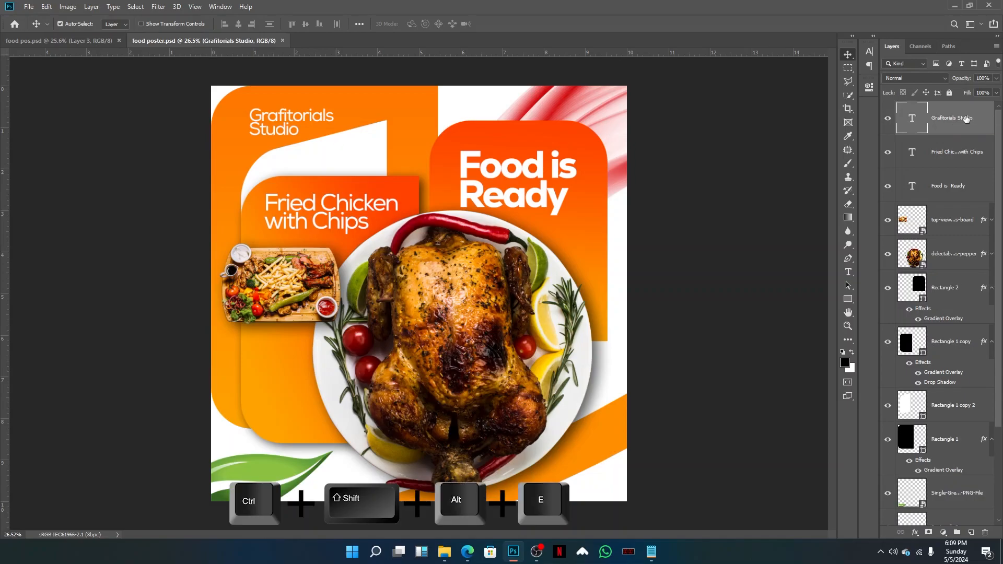
scroll(969, 411, down, 5)
scroll(970, 411, up, 5)
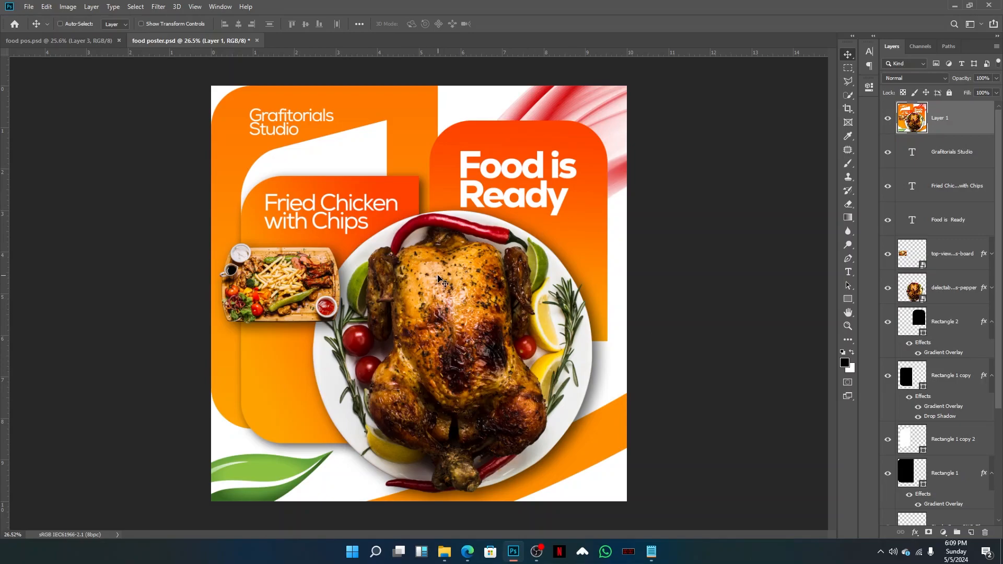
Start the Camera Raw filter on the merged layer and raise Clarity to about +32
click(158, 6)
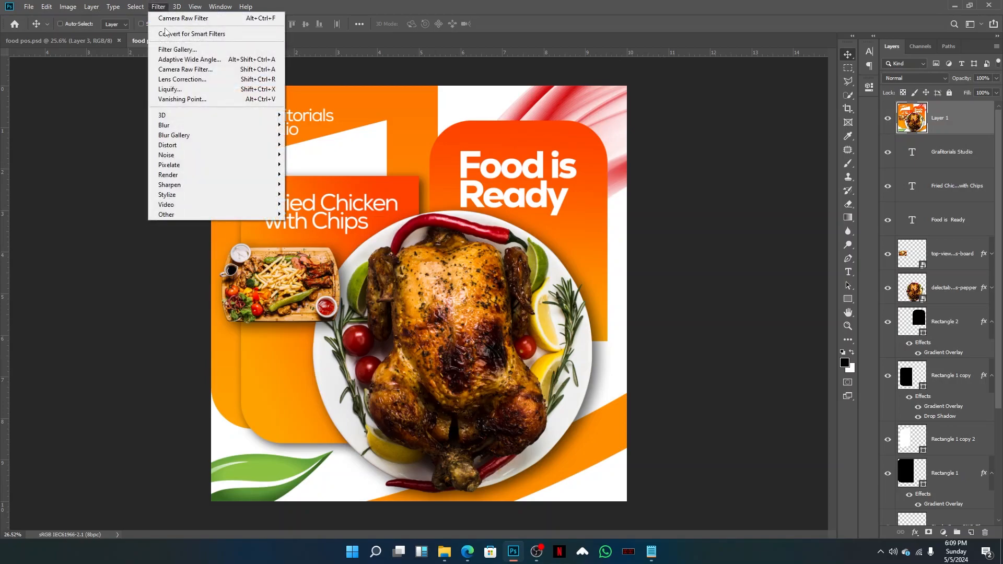
click(186, 69)
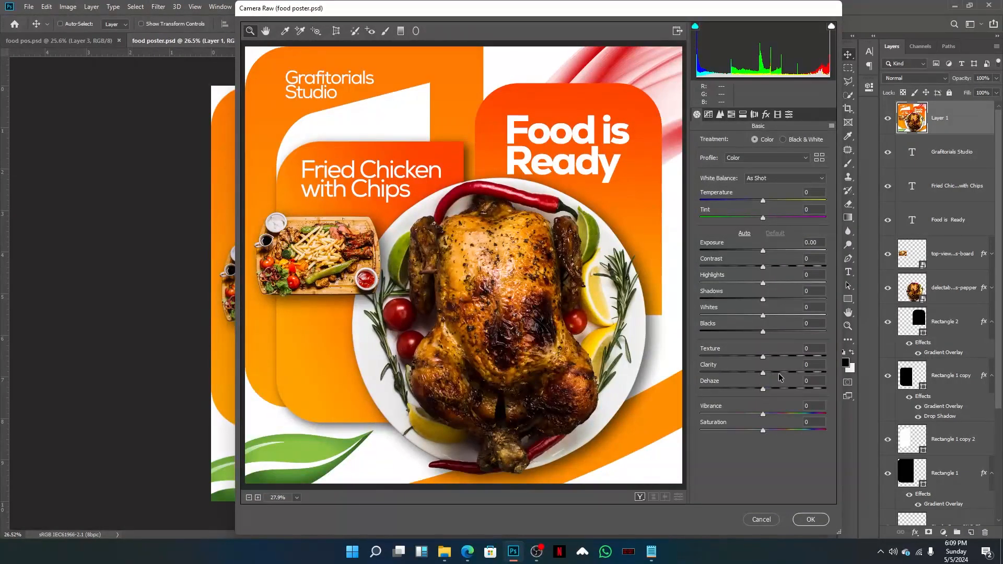
click(783, 373)
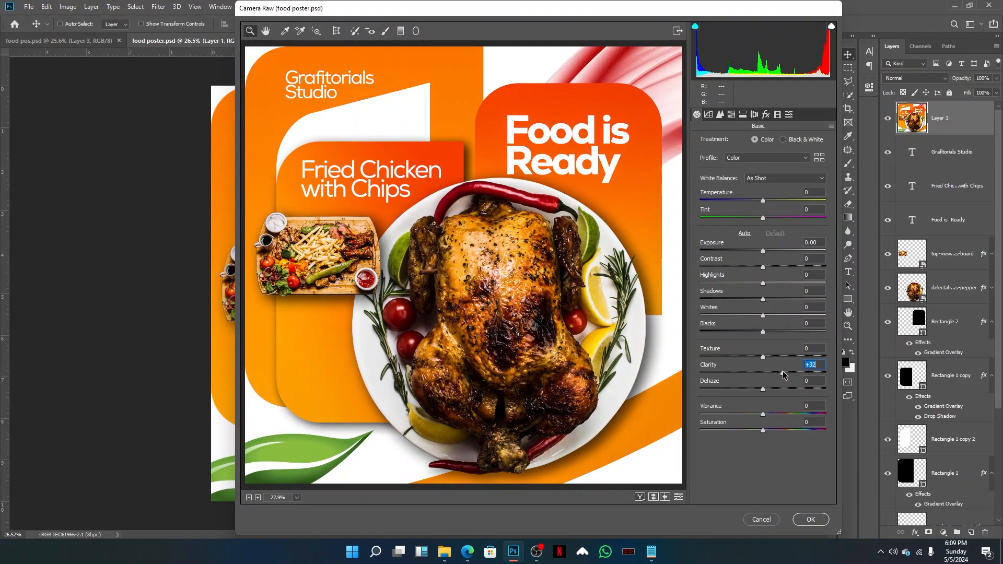
drag(781, 371, 783, 371)
Raise the HSL saturation of Oranges and Greens to +10 each in the Camera Raw filter
click(732, 118)
drag(764, 197, 768, 199)
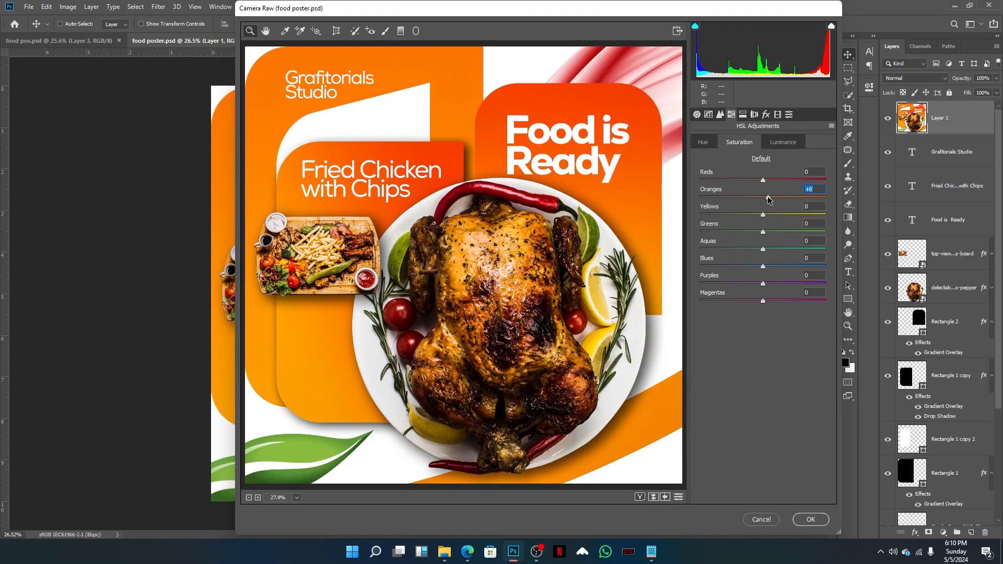
click(818, 189)
key(BackSpace)
text(10)
click(806, 221)
drag(764, 233, 776, 233)
Set the HSL saturation of Reds and Yellows to +10 each and apply the Camera Raw filter
click(815, 207)
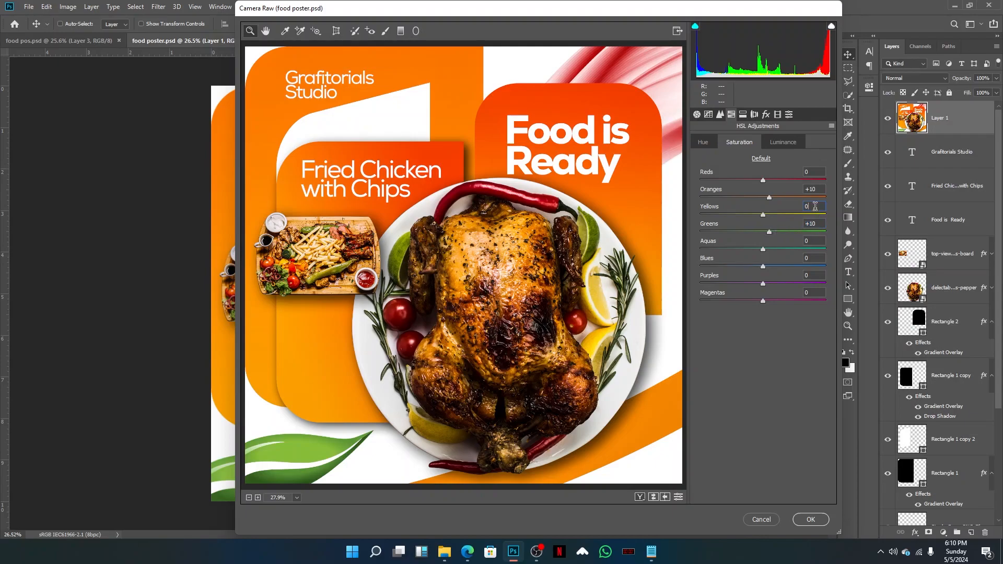
click(810, 173)
double_click(807, 177)
text(10)
click(812, 206)
text(10)
key(Return)
click(815, 521)
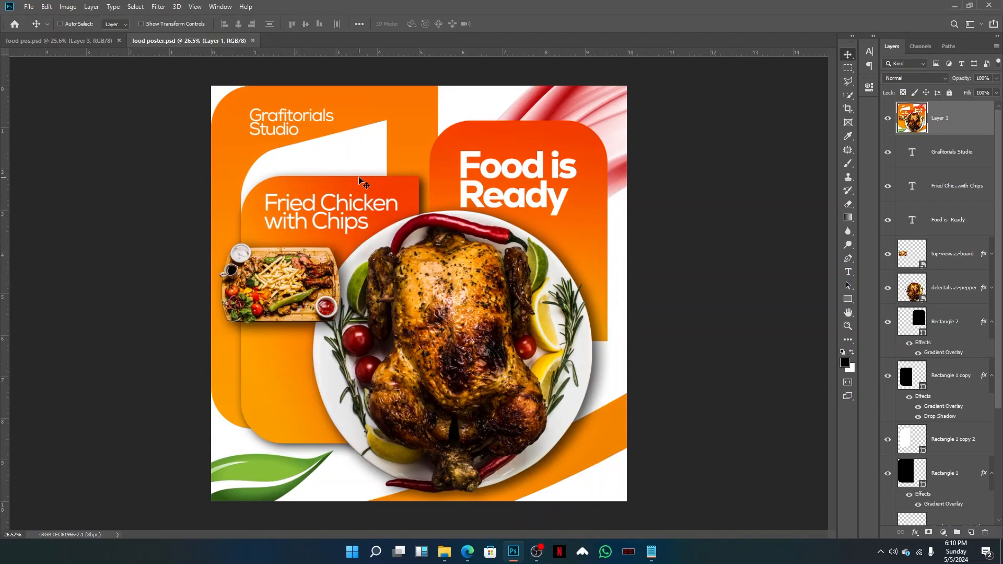
Save a JPEG copy of the poster named "food poster" to the Desktop
key(ctrl+shift+s)
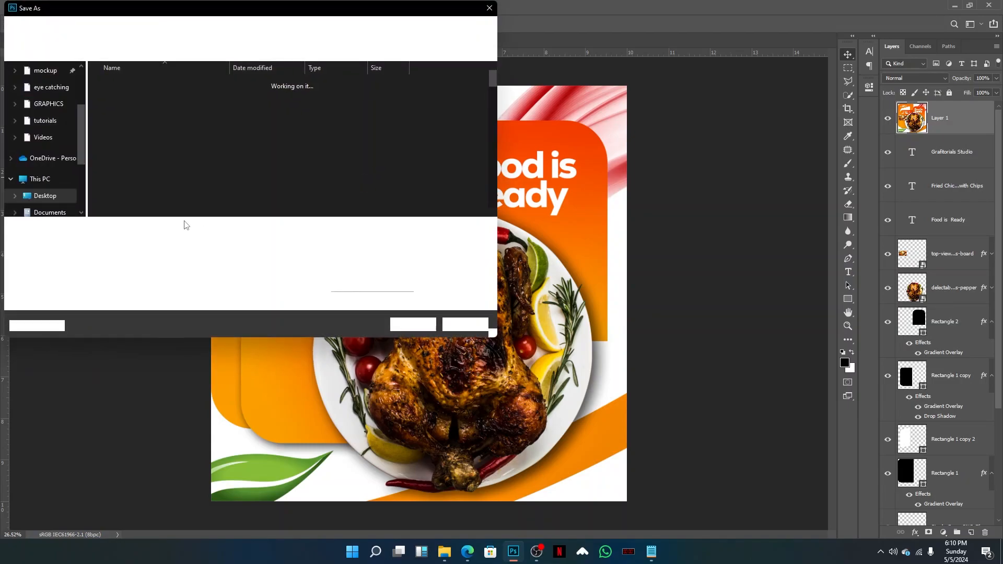
click(133, 242)
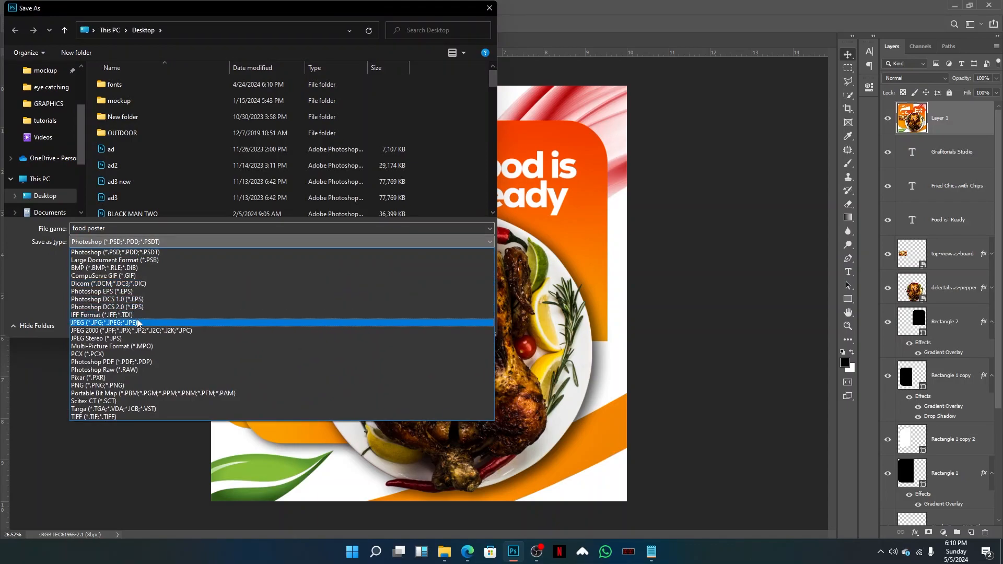
click(133, 323)
click(406, 324)
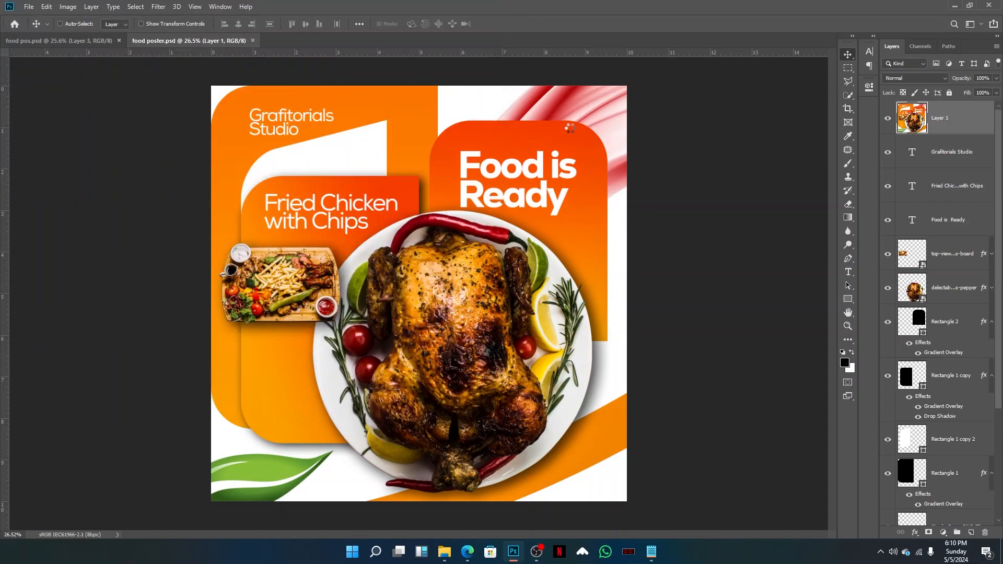
click(559, 137)
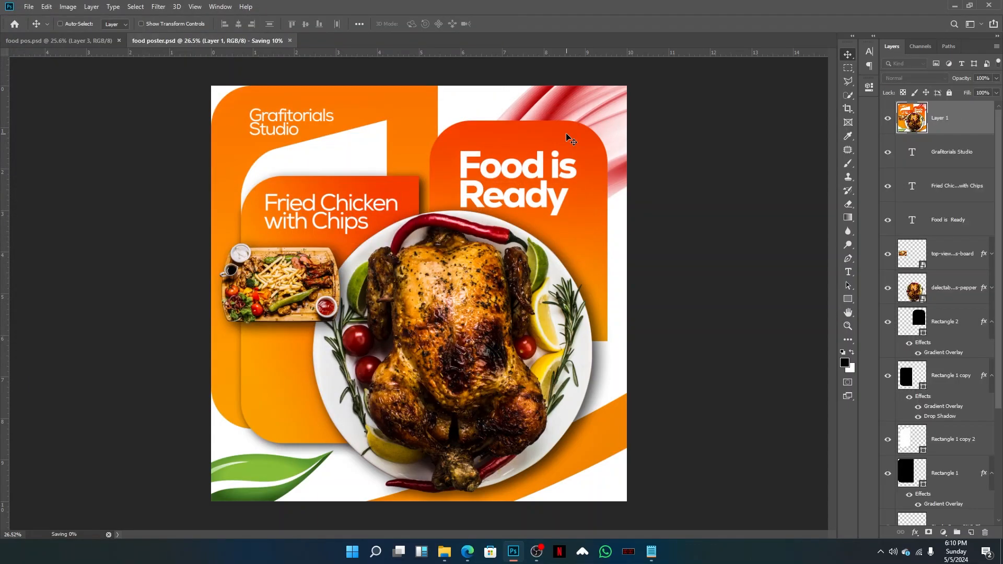
Switch to File Explorer and open the exported "food poster" JPEG from the Desktop folder
click(444, 552)
click(41, 89)
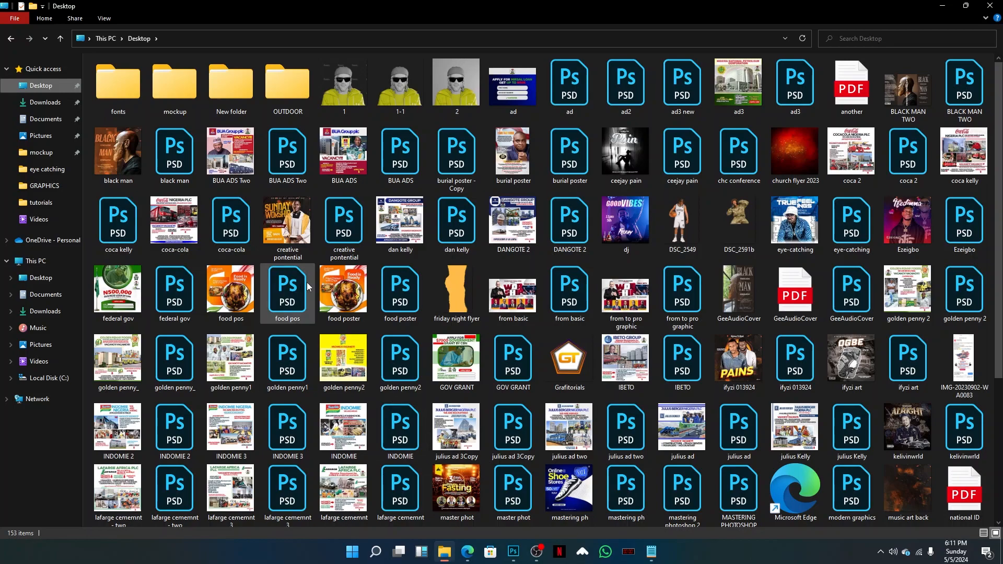
double_click(343, 290)
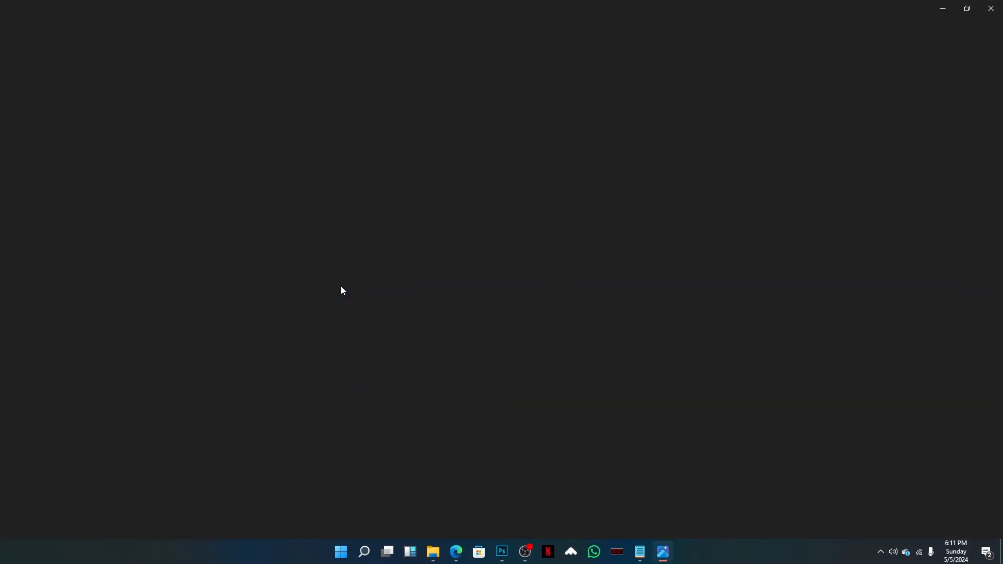